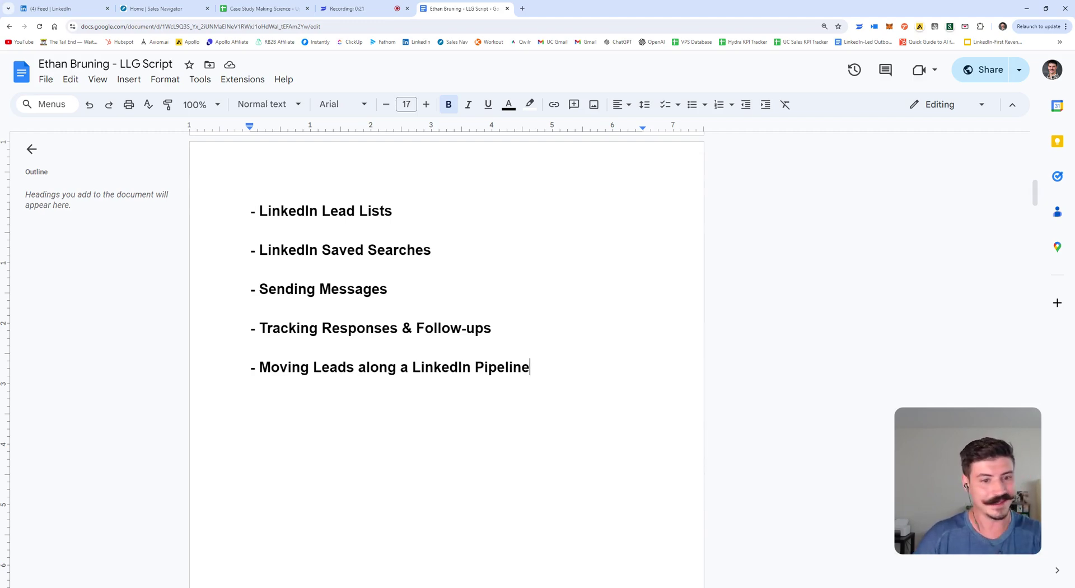
# In the Data Tracking sheet, review the Campaign Calculator's acceptance, response, positive response and meeting rows.
pyautogui.click(263, 8)
pyautogui.moveTo(45, 344); pyautogui.dragTo(152, 498)
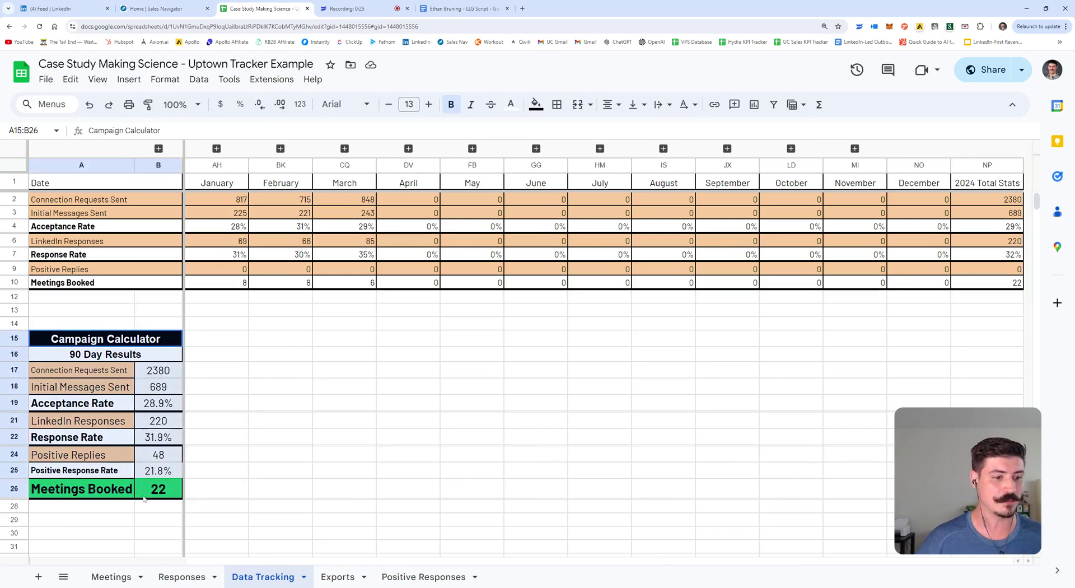
pyautogui.click(222, 403)
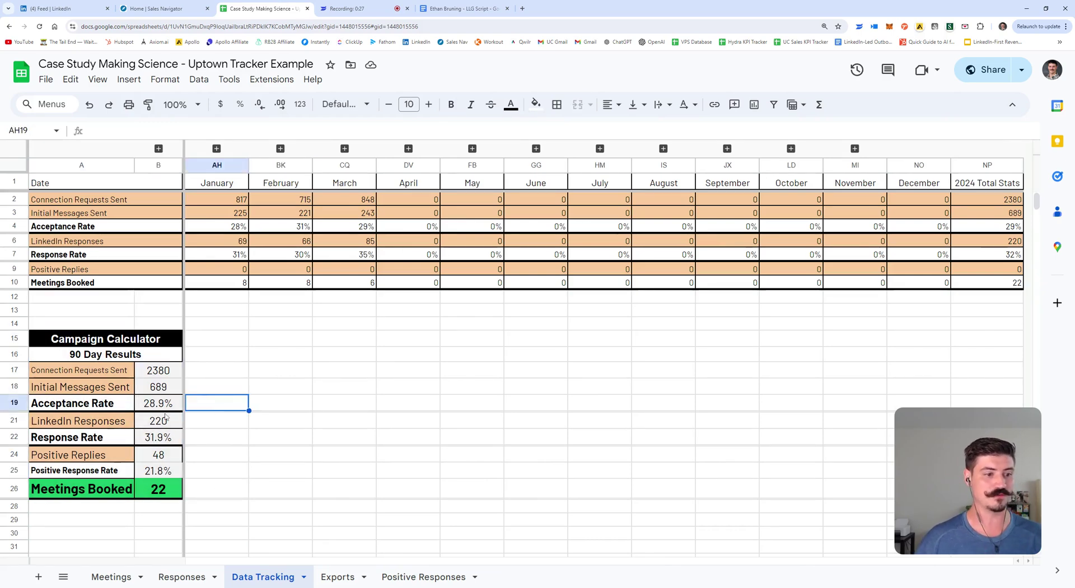
pyautogui.click(14, 403)
pyautogui.click(16, 438)
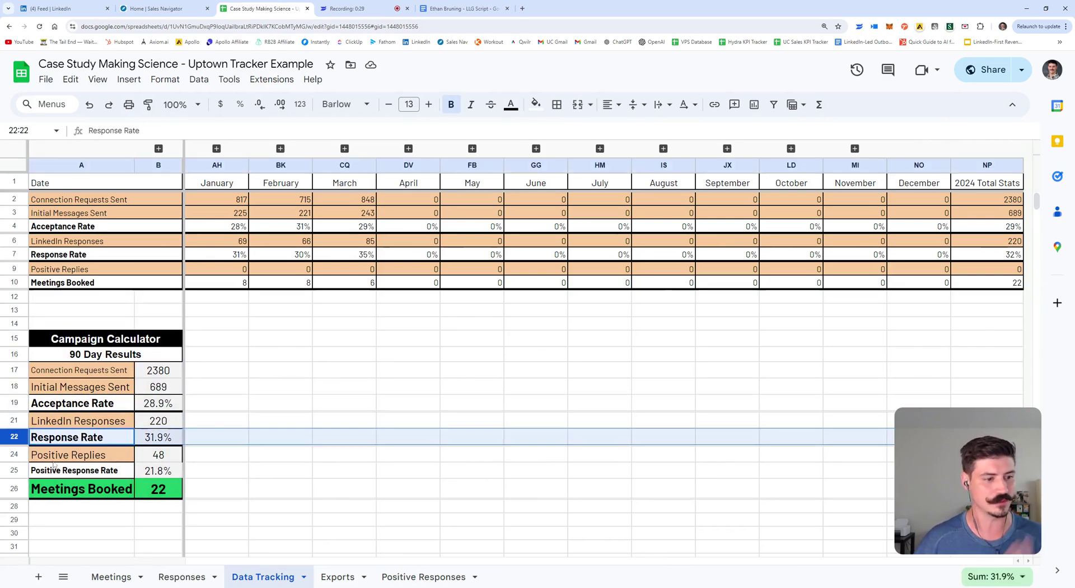
pyautogui.click(16, 470)
pyautogui.click(14, 488)
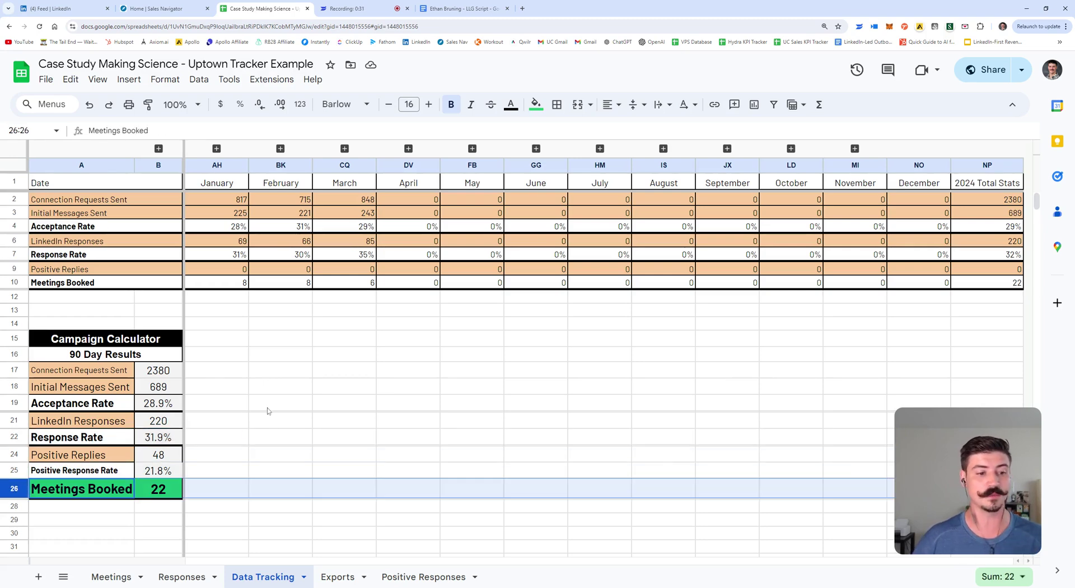
pyautogui.click(241, 420)
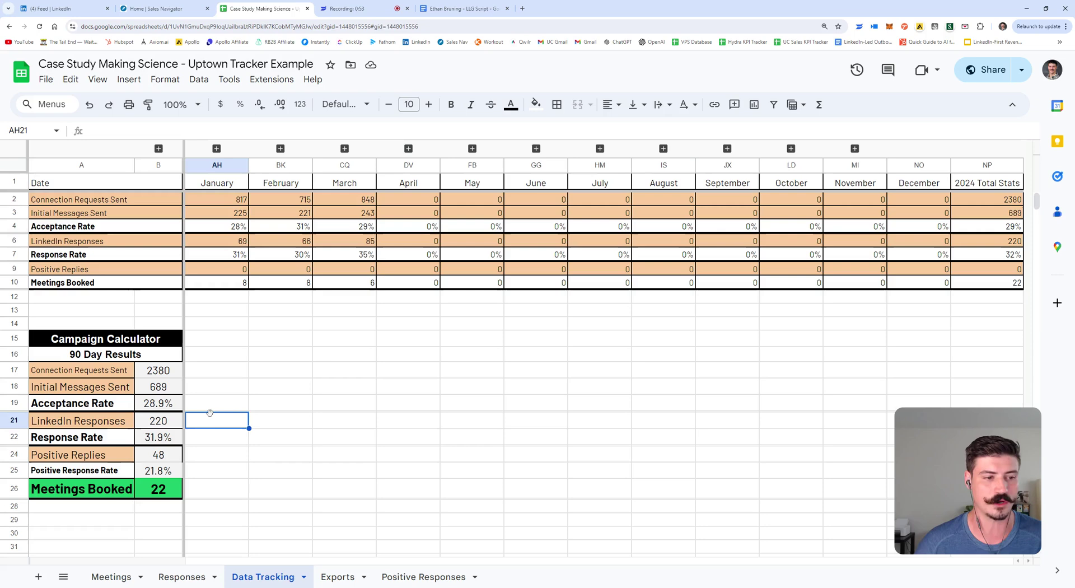
# Look over the Campaign Calculator block once more, then return to the LLG Script document.
pyautogui.moveTo(52, 342); pyautogui.dragTo(160, 489)
pyautogui.click(290, 441)
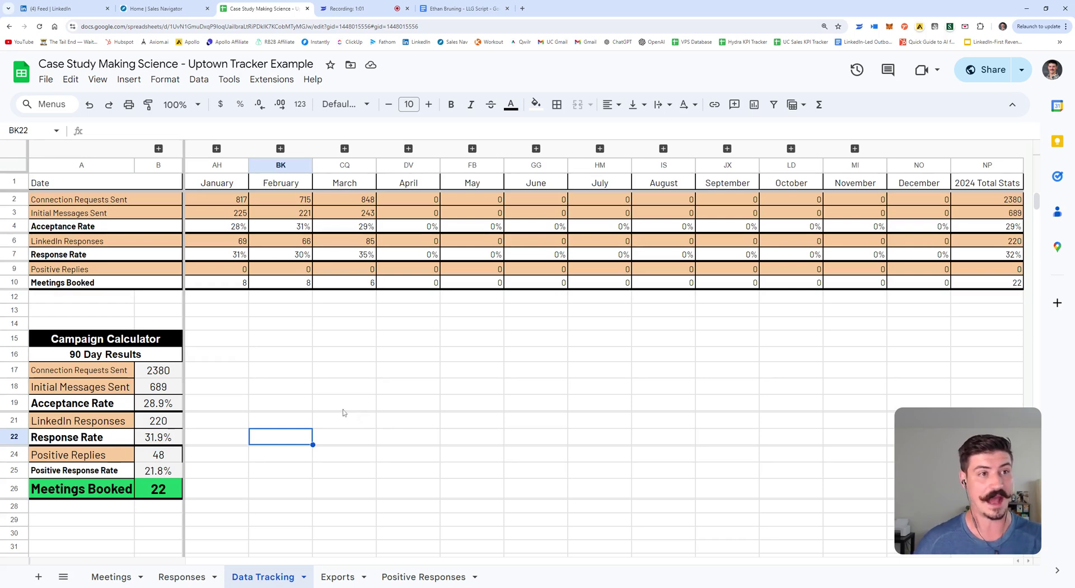
pyautogui.click(462, 8)
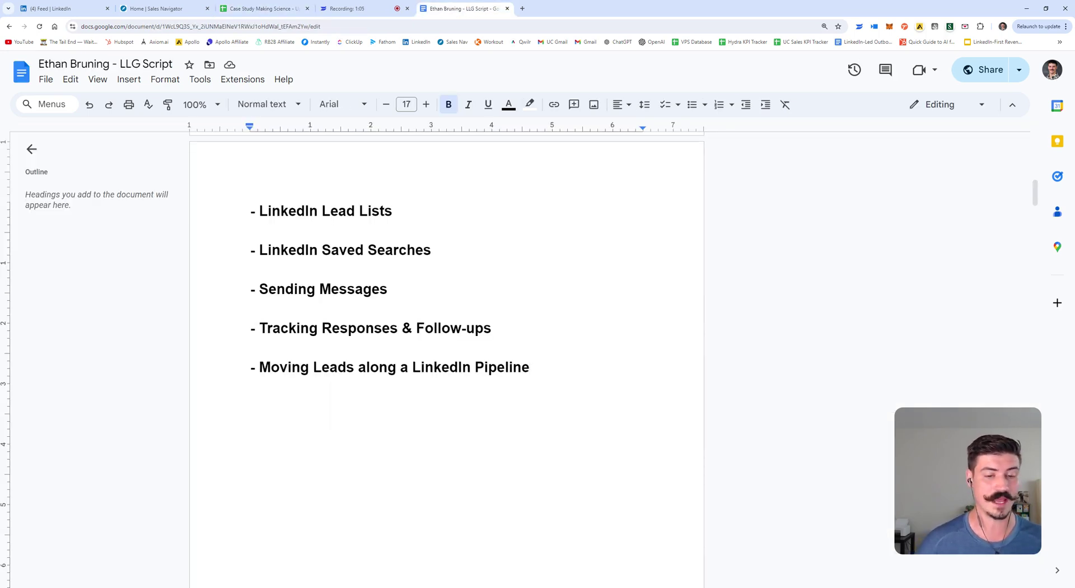
# Switch to the Home | Sales Navigator browser tab to view the dashboard.
pyautogui.click(159, 8)
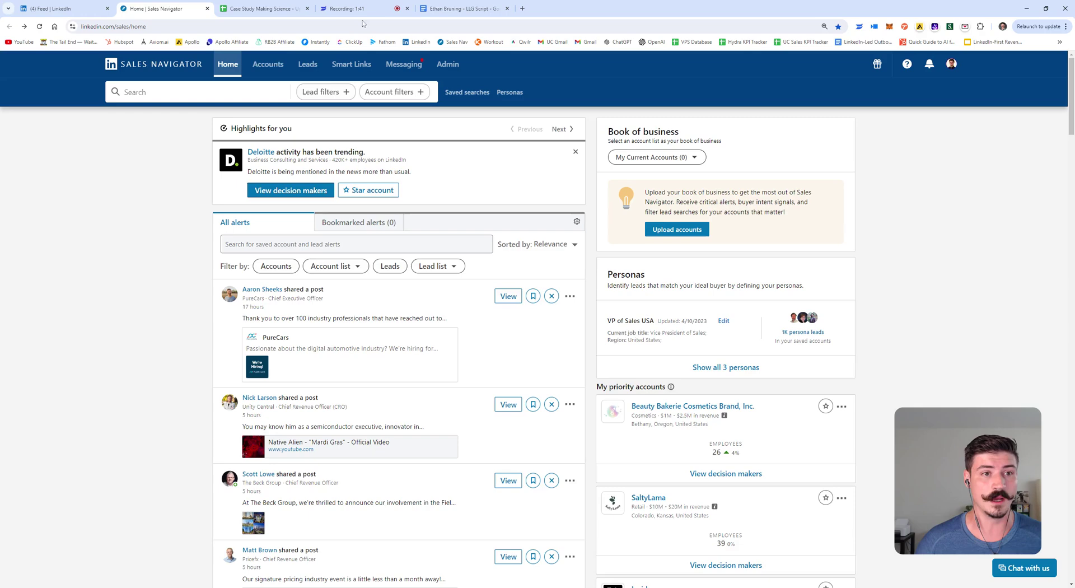
# From Lead lists, create the first Connection Request Sent lead list.
pyautogui.click(309, 64)
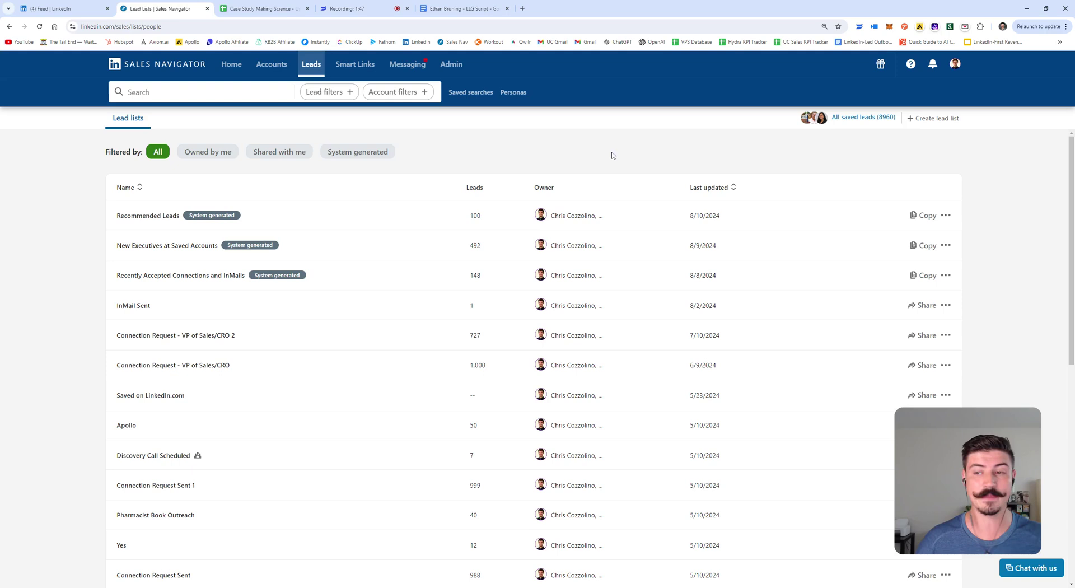
pyautogui.click(931, 120)
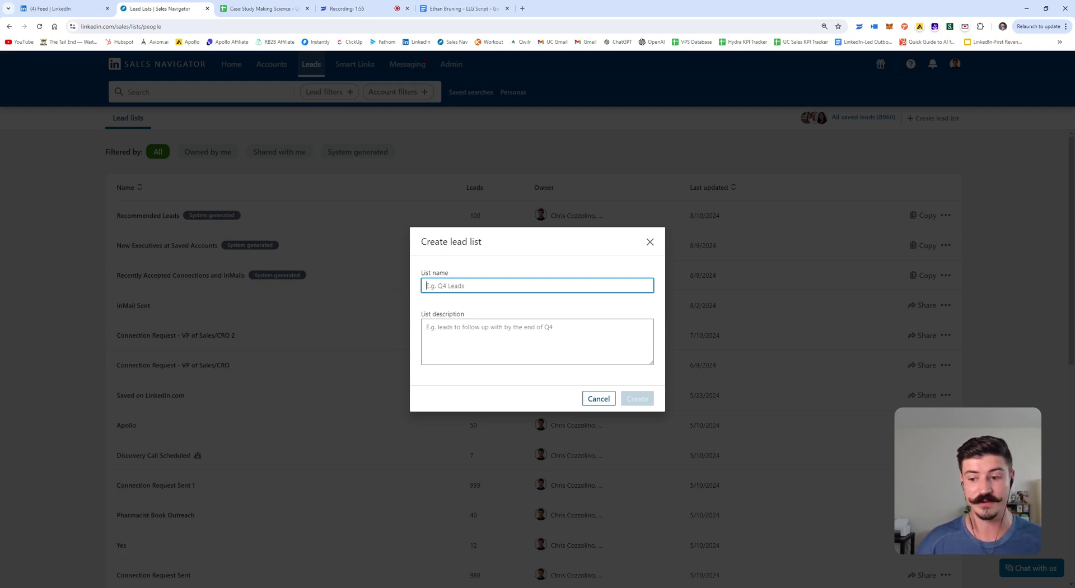
pyautogui.write('Connec')
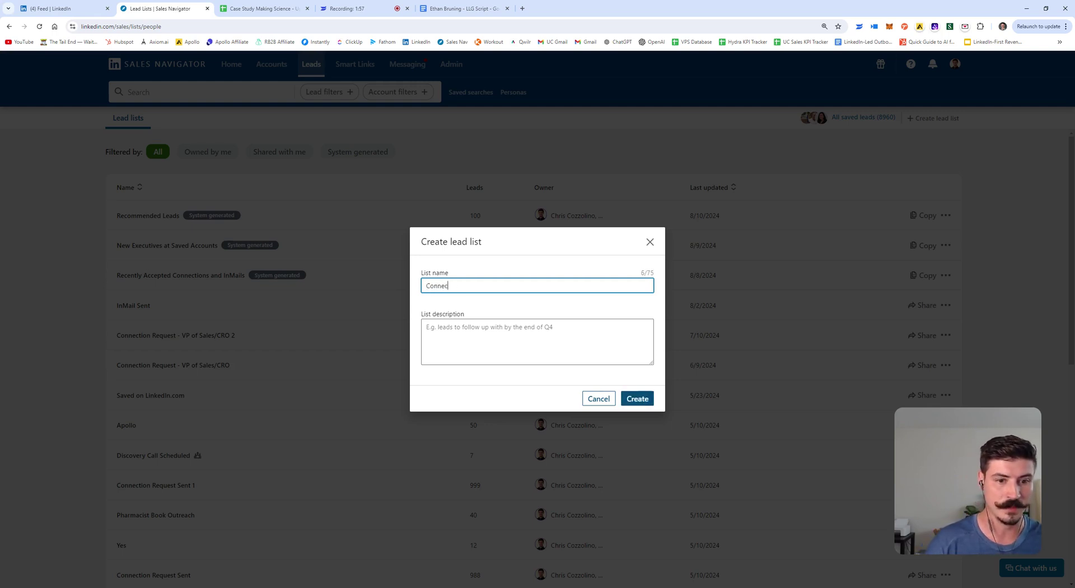
pyautogui.write('tion Requests')
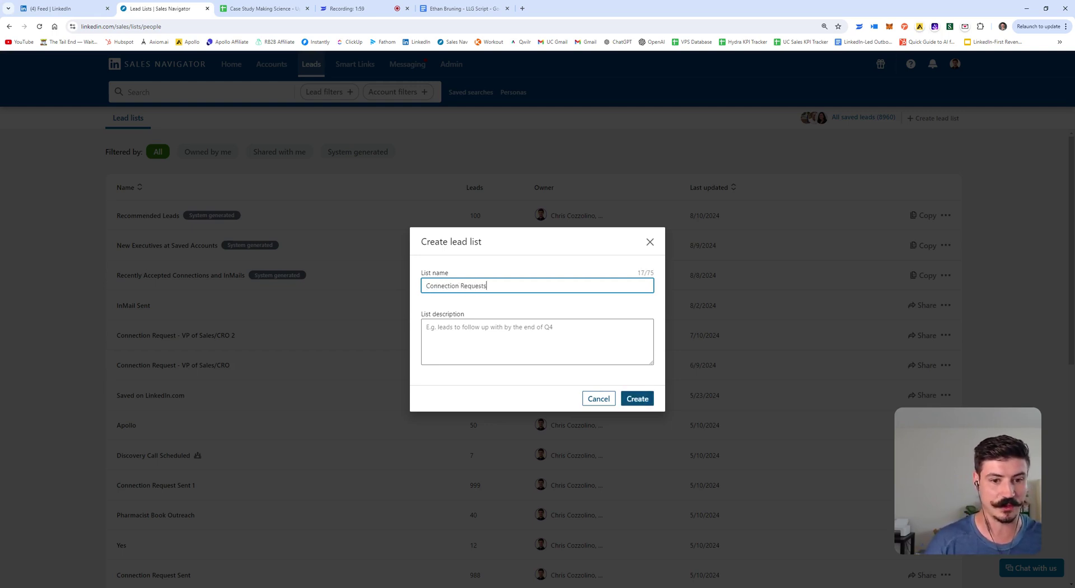
pyautogui.press('BackSpace')
pyautogui.write(' Sent 1')
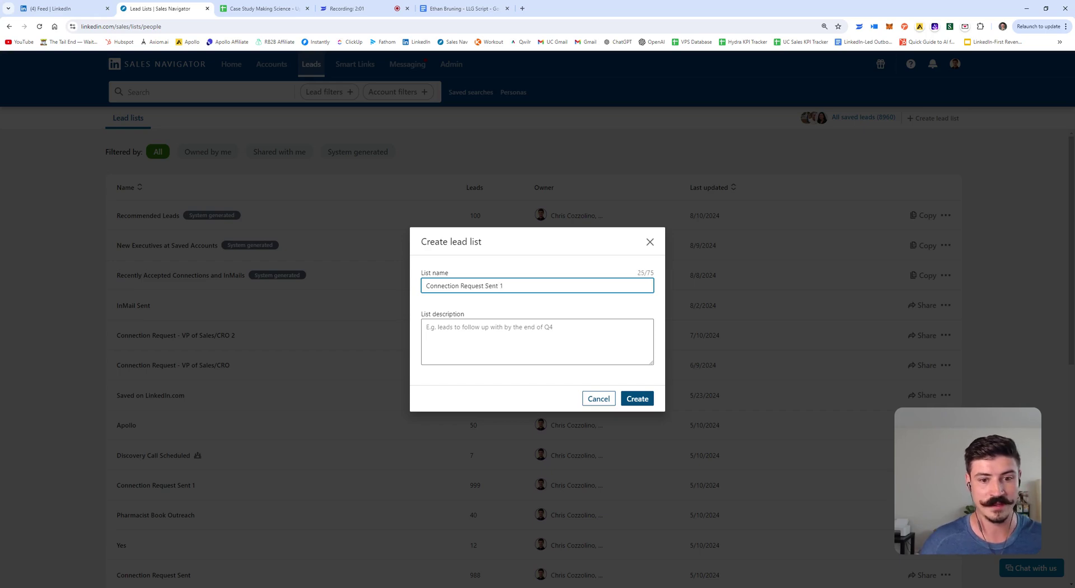
pyautogui.hotkey('ctrl', 'a')
pyautogui.hotkey('ctrl', 'c')
pyautogui.click(637, 398)
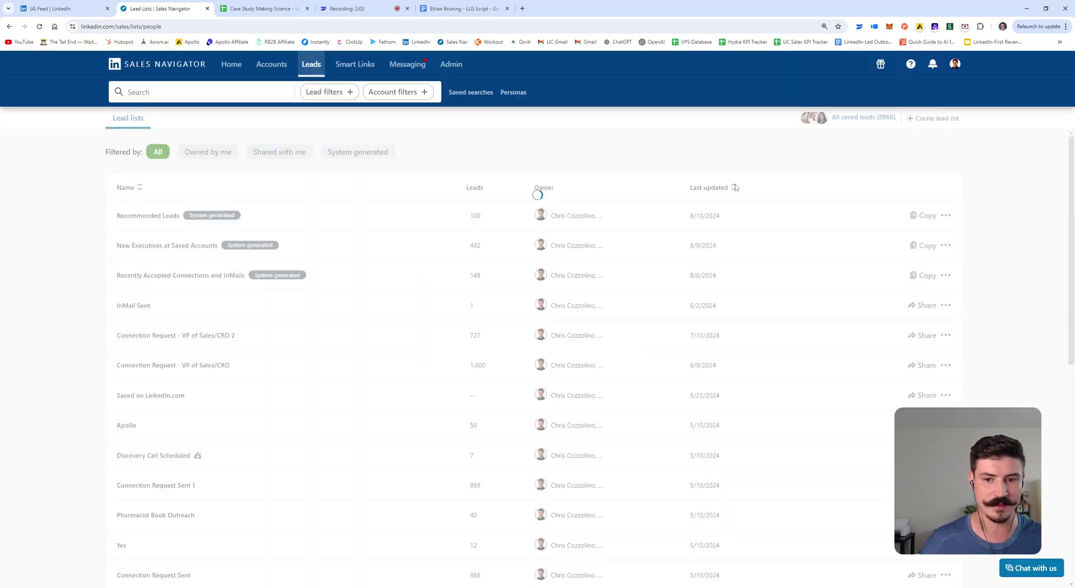
# Create Connection Request Sent 2 and 3 lists, then begin a 'Message Sent' list.
pyautogui.click(938, 119)
pyautogui.hotkey('ctrl', 'v')
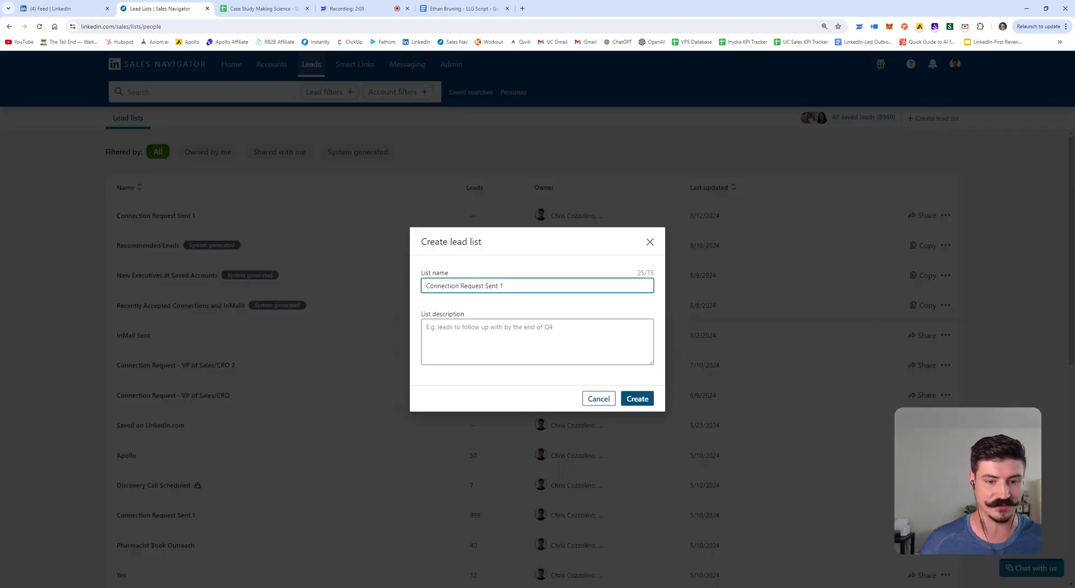
pyautogui.click(643, 393)
pyautogui.click(934, 119)
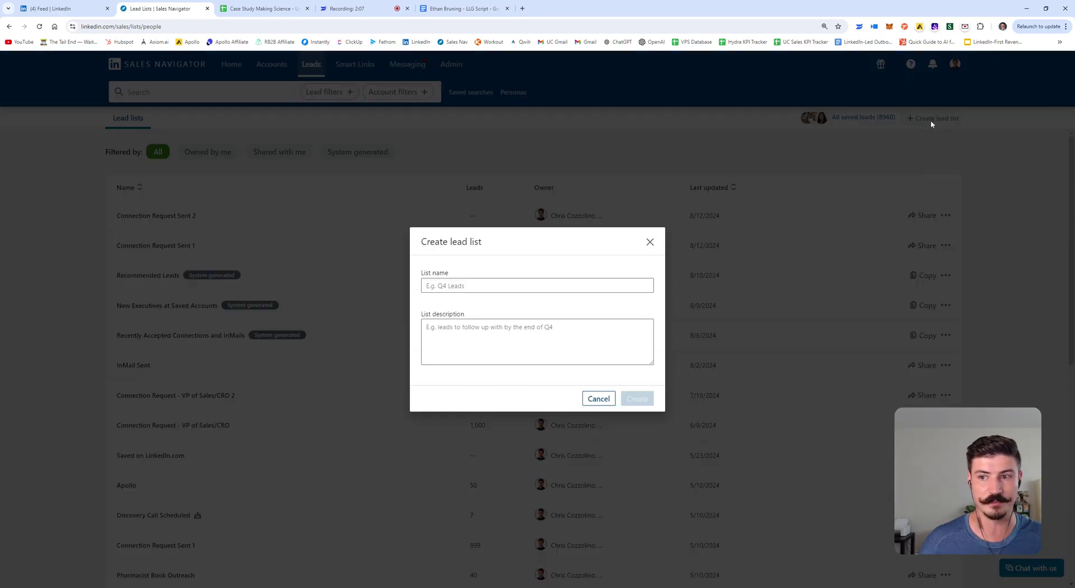
pyautogui.hotkey('ctrl', 'v')
pyautogui.press('BackSpace')
pyautogui.write('3')
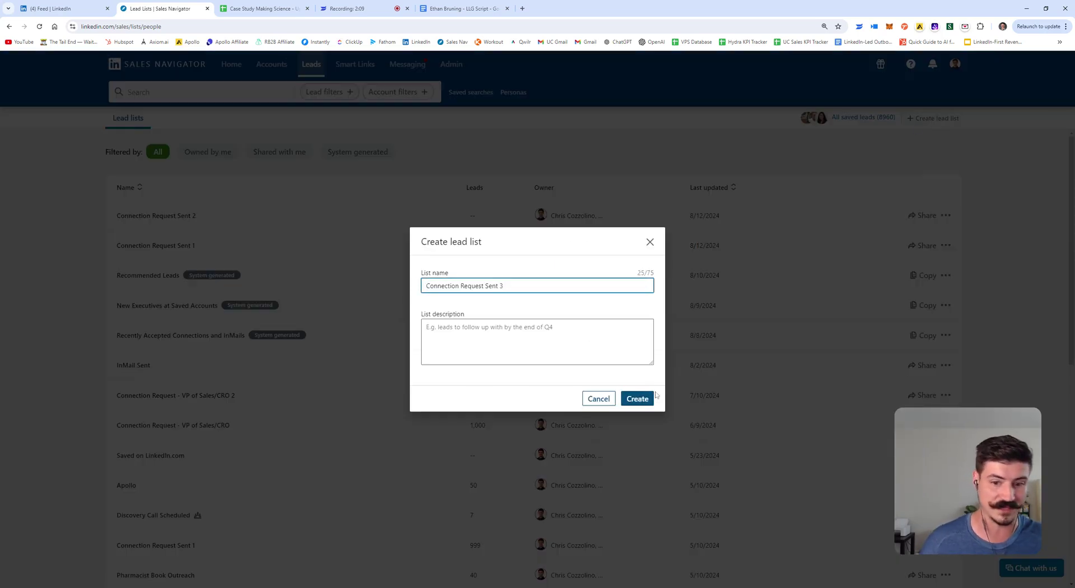
pyautogui.click(652, 397)
pyautogui.click(929, 119)
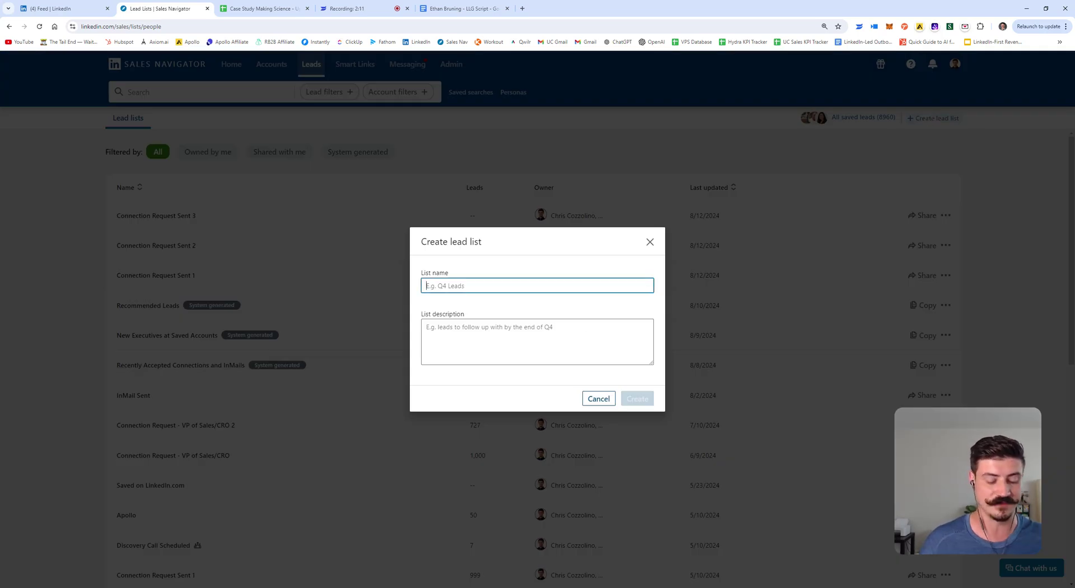
pyautogui.write('Message S')
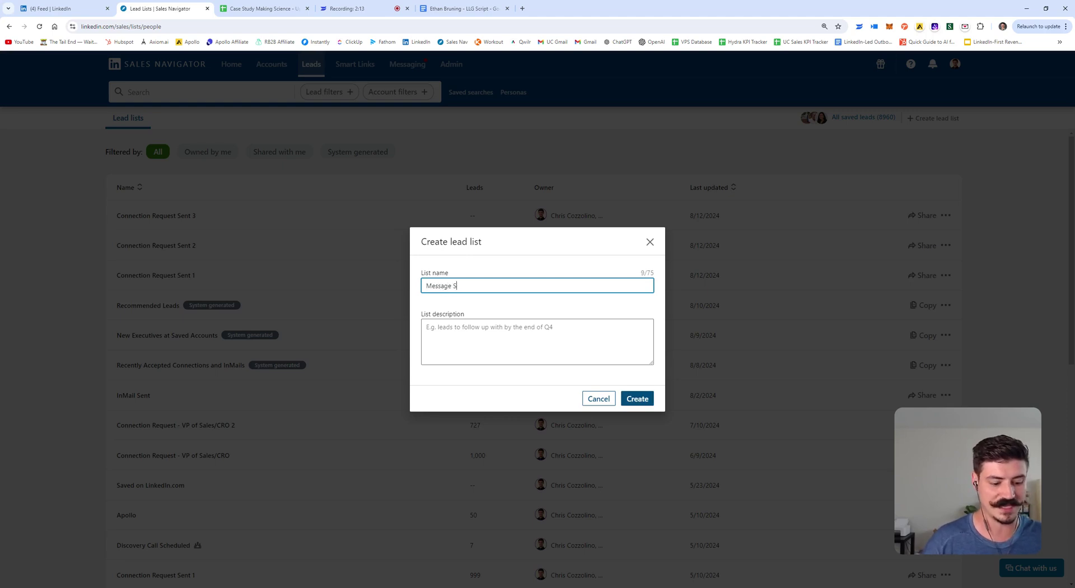
pyautogui.write('en')
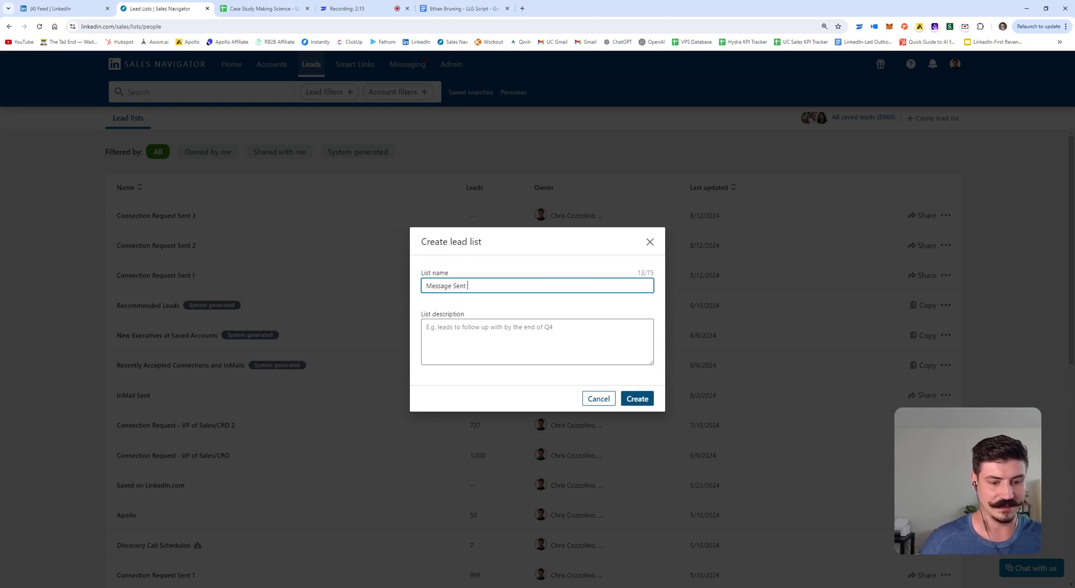
pyautogui.write('t')
# Create the lead list 'August 2024 Messages Sent'.
pyautogui.tripleClick(398, 290)
pyautogui.click(452, 286)
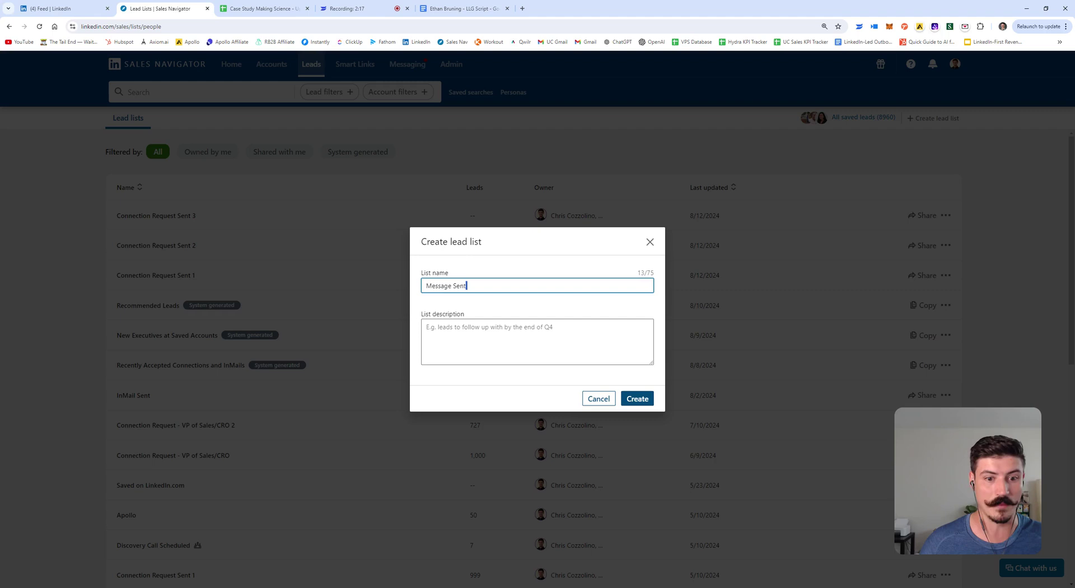
pyautogui.moveTo(468, 286); pyautogui.dragTo(410, 290)
pyautogui.write('Au')
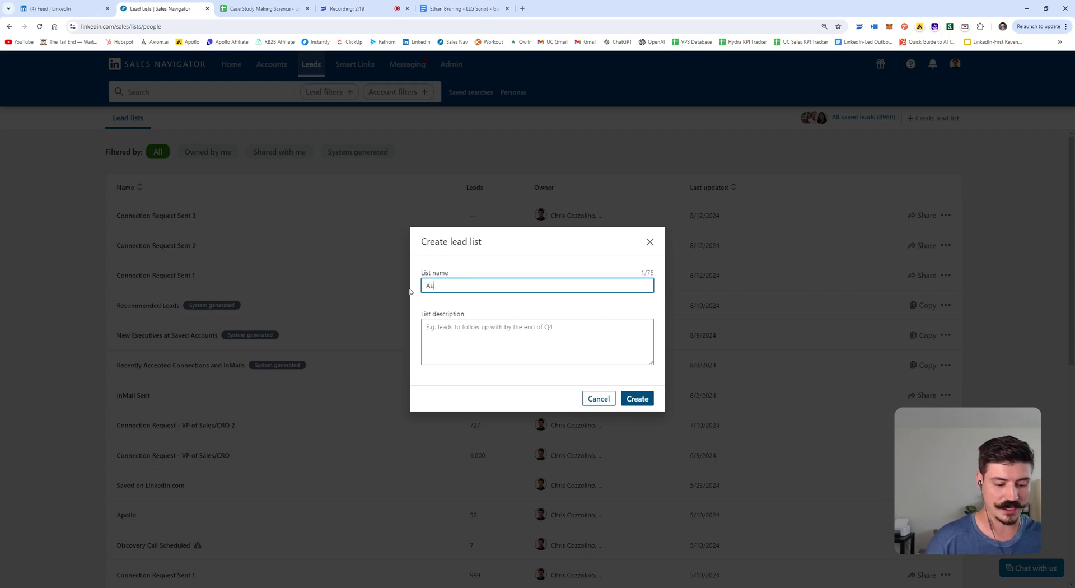
pyautogui.write('gust 2024 M')
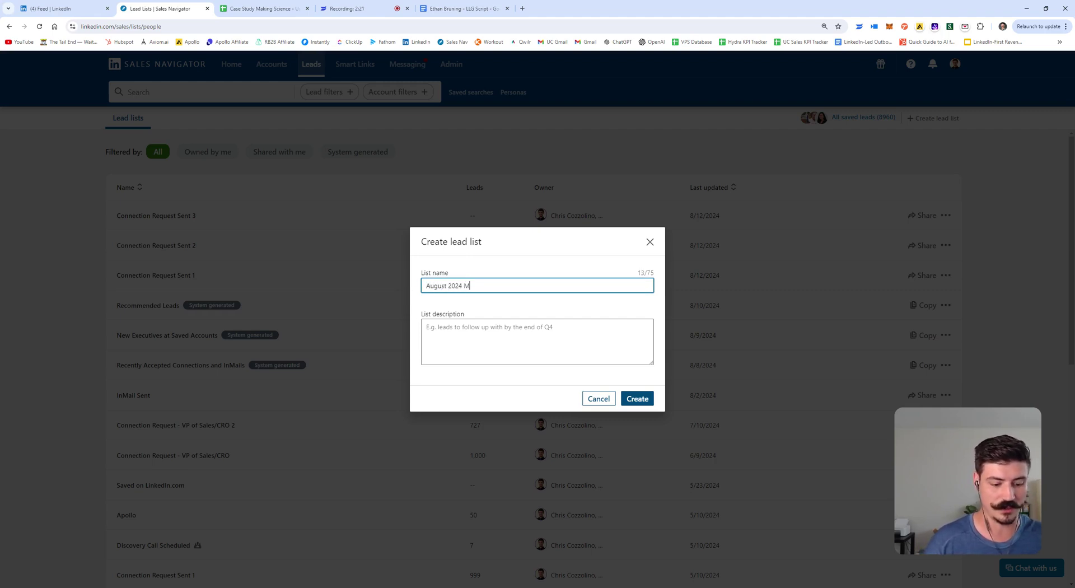
pyautogui.write('essages Sent')
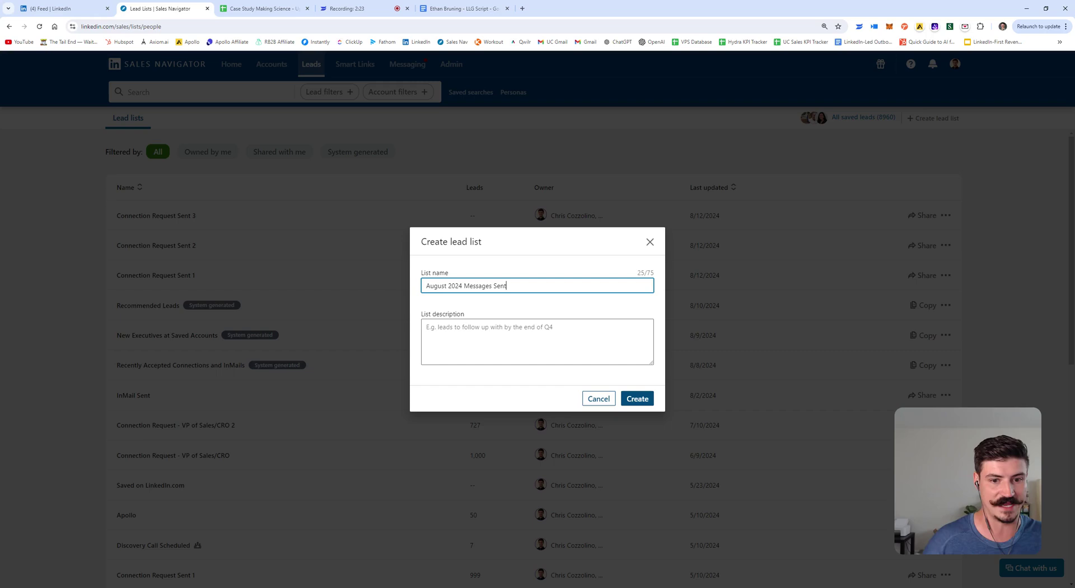
pyautogui.moveTo(513, 286); pyautogui.dragTo(412, 293)
pyautogui.hotkey('ctrl', 'c')
pyautogui.click(638, 399)
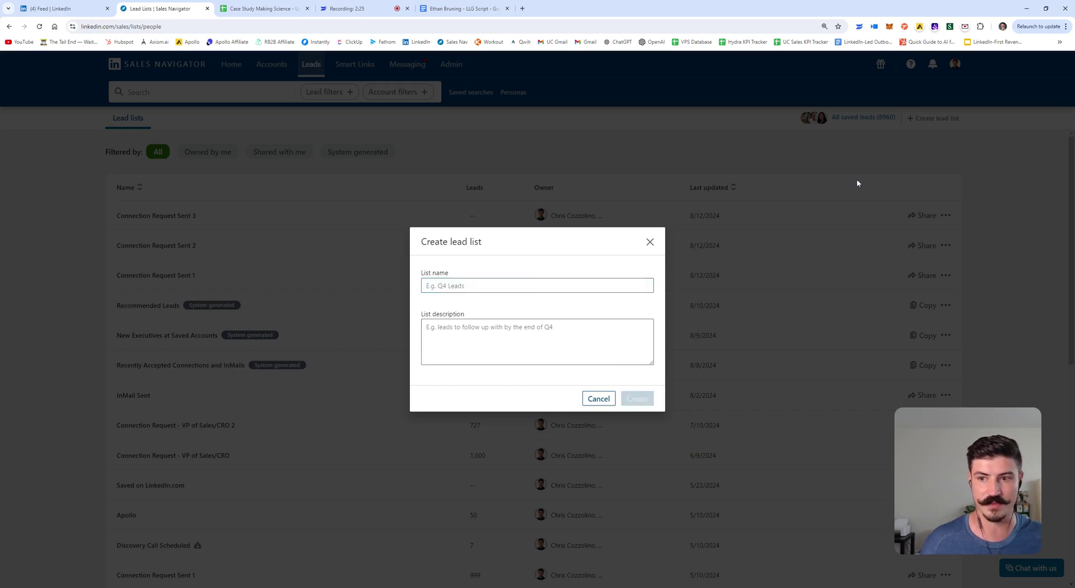
# Create 'September 2024 Messages Sent' and 'October 2024 Messages Sent' lead lists.
pyautogui.hotkey('ctrl', 'v')
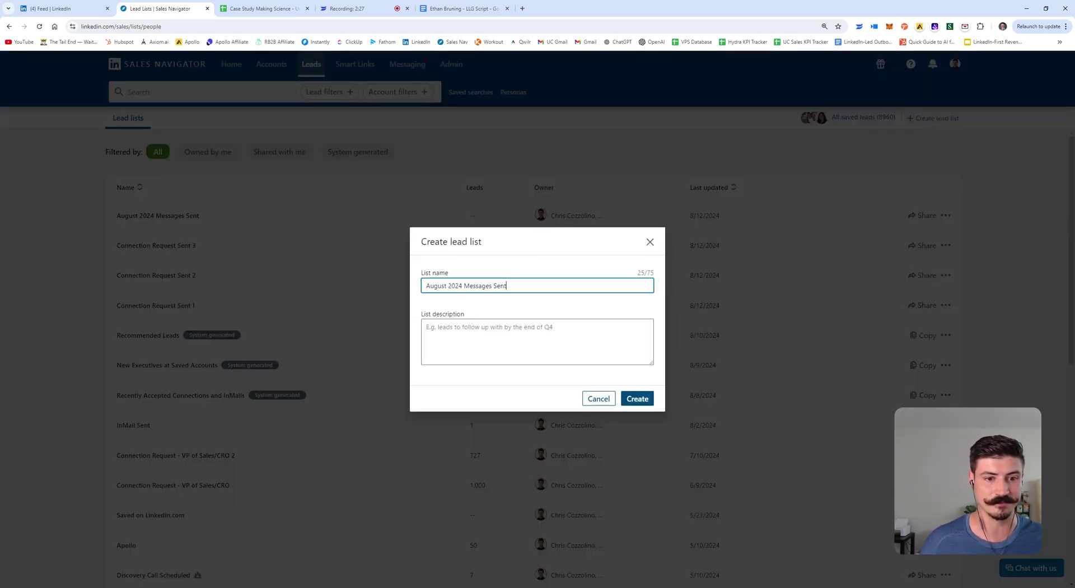
pyautogui.moveTo(446, 287); pyautogui.dragTo(418, 292)
pyautogui.write('September')
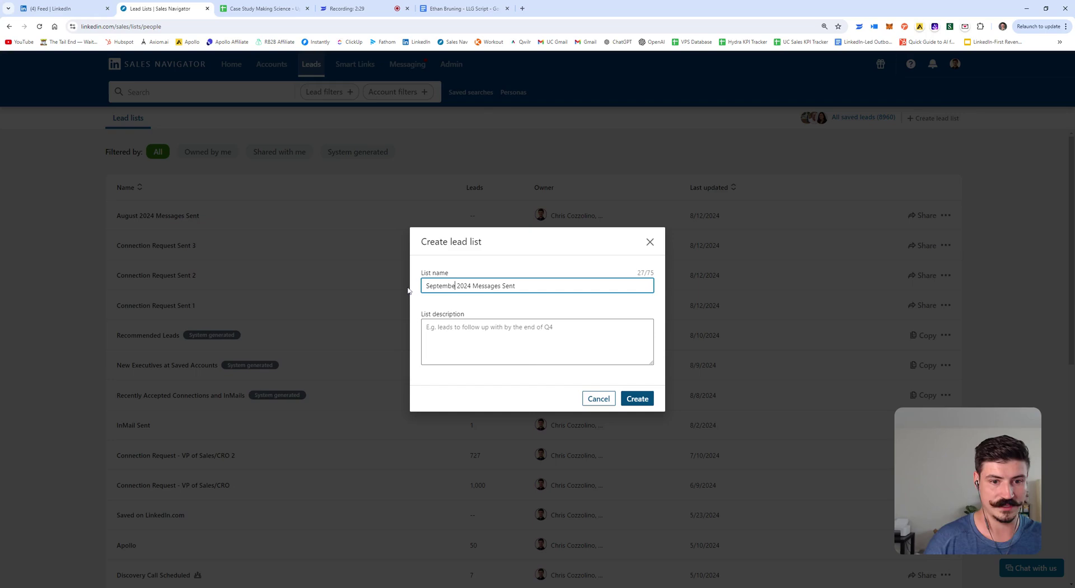
pyautogui.click(636, 398)
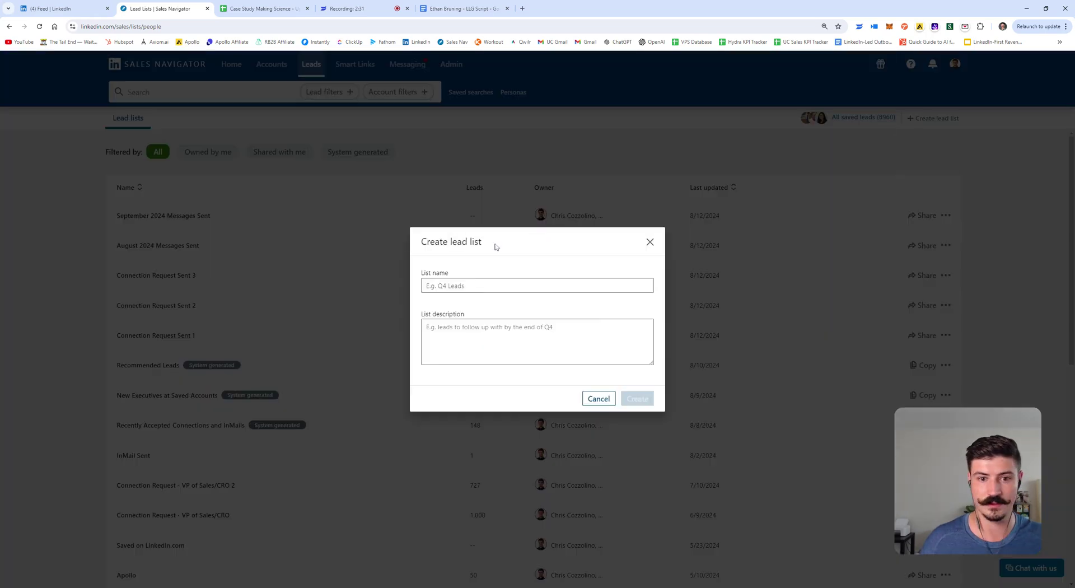
pyautogui.hotkey('ctrl', 'v')
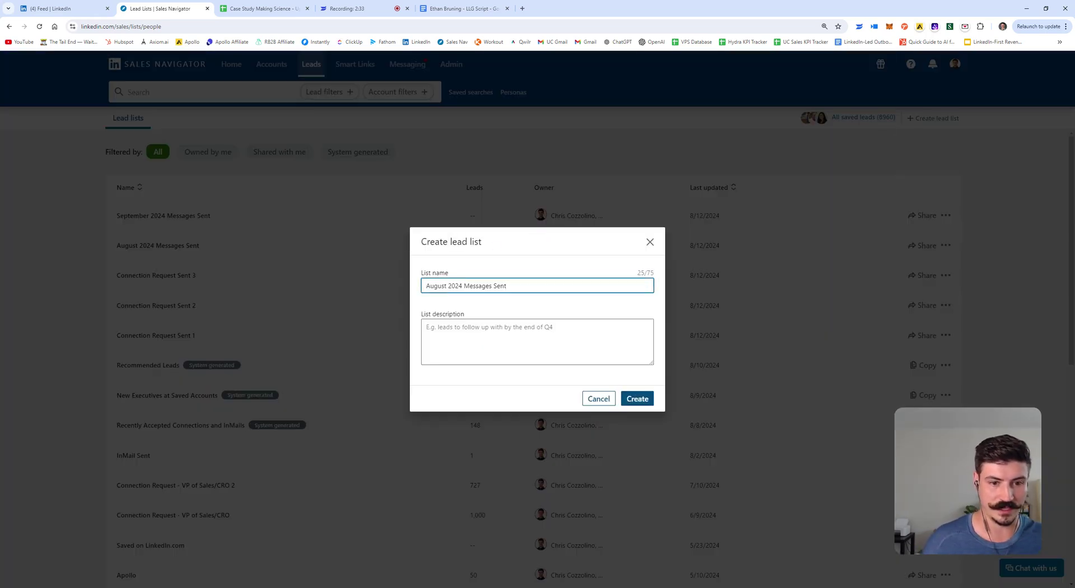
pyautogui.doubleClick(436, 285)
pyautogui.write('October')
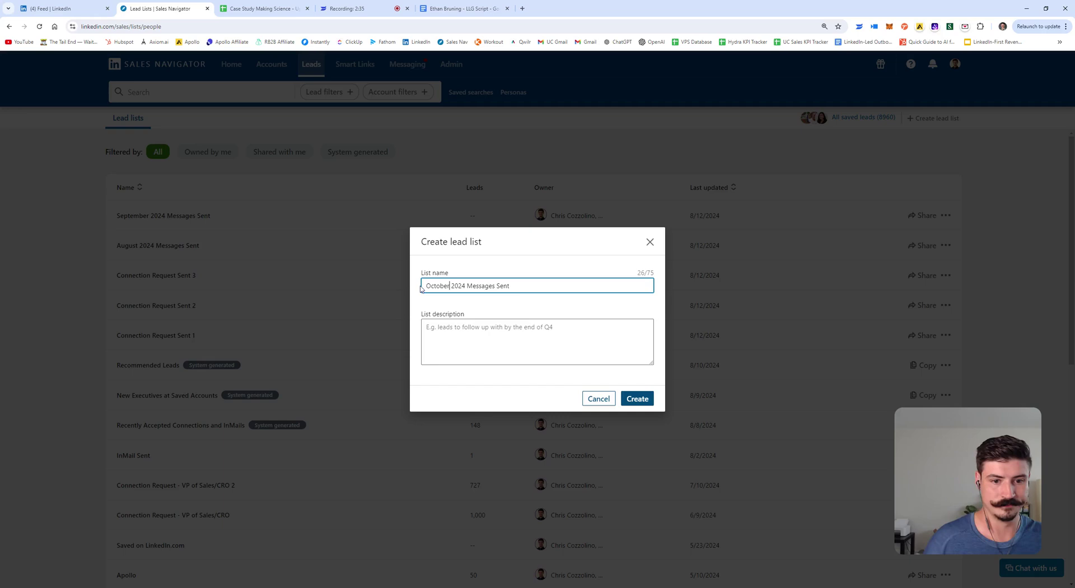
pyautogui.click(637, 399)
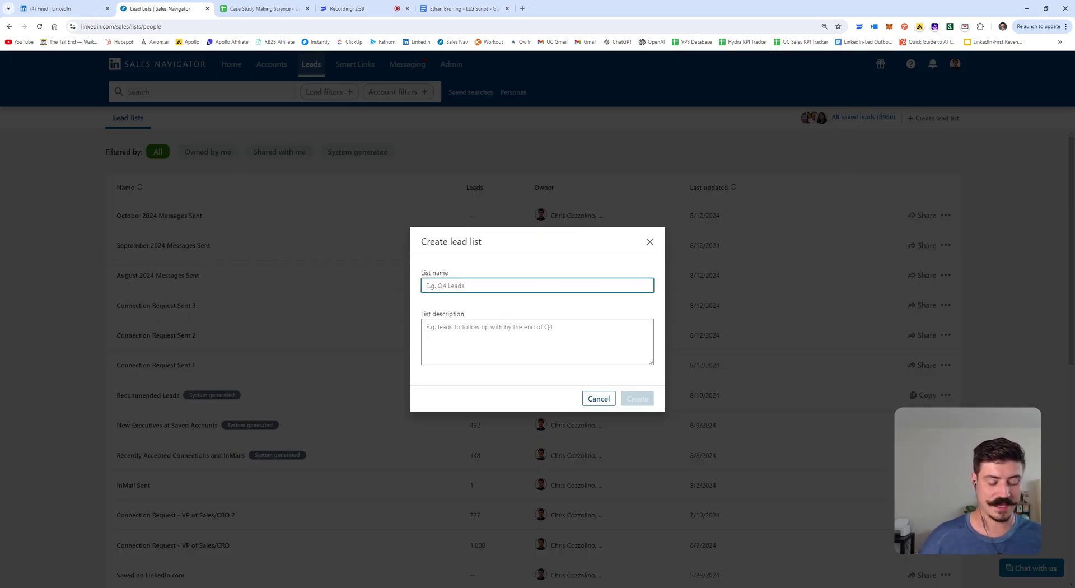
# Create the Responded, Follow-Up and Exclusions lead lists.
pyautogui.write('Responded')
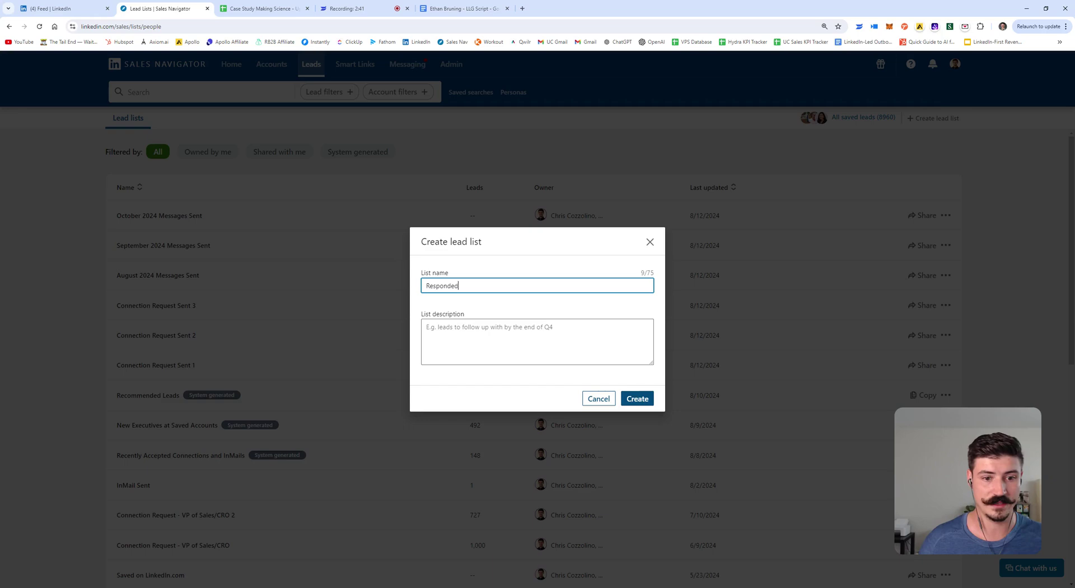
pyautogui.click(638, 395)
pyautogui.click(933, 118)
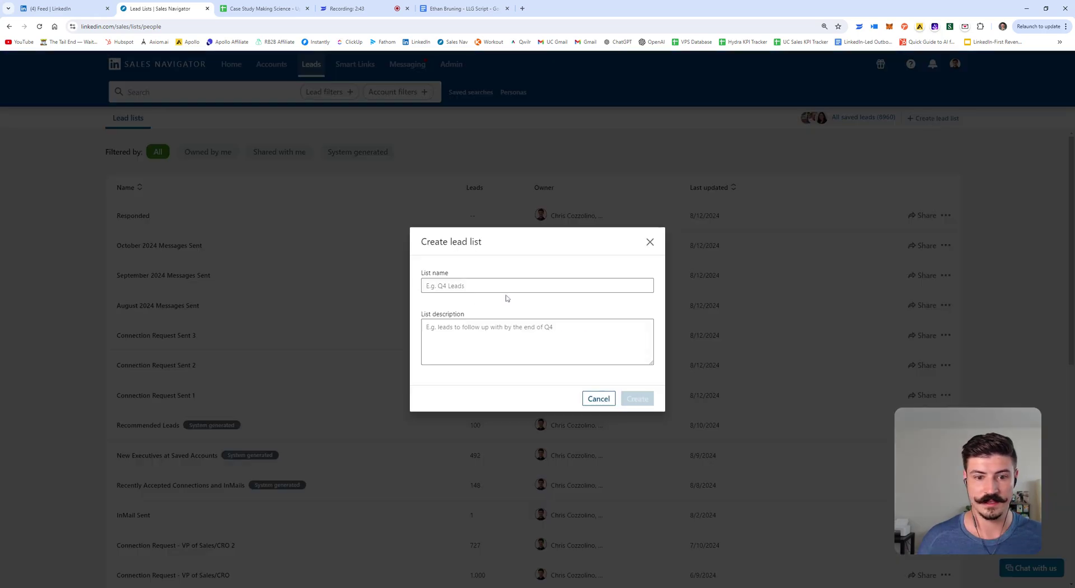
pyautogui.write('Follow-Up')
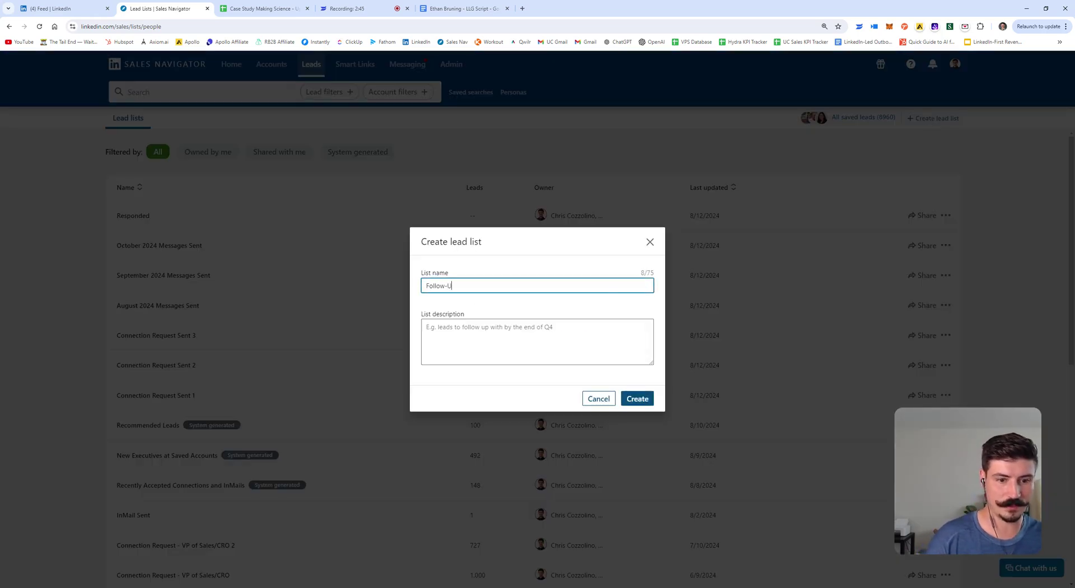
pyautogui.click(637, 399)
pyautogui.click(932, 119)
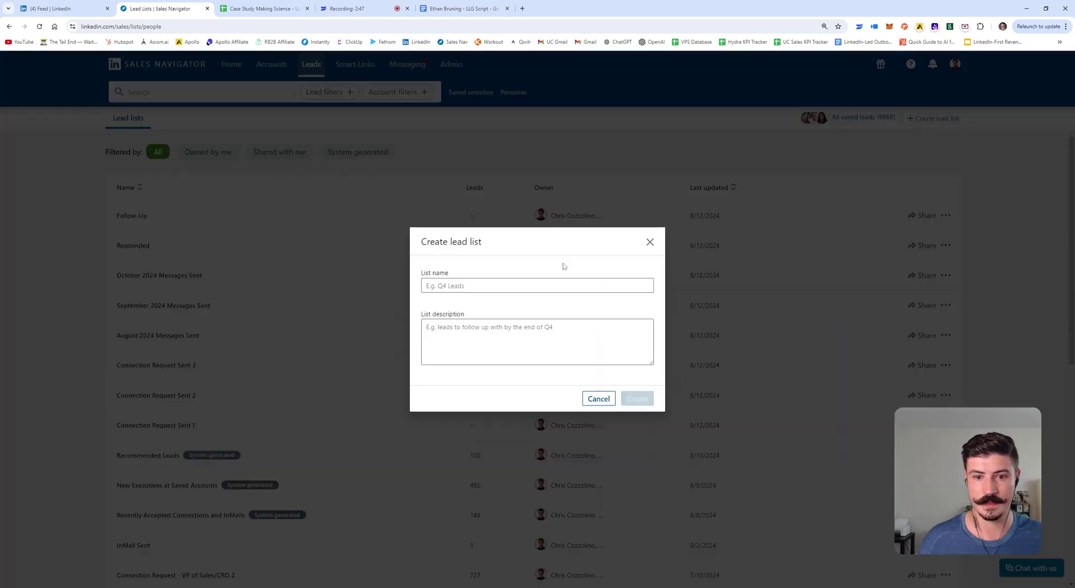
pyautogui.write('Exclusions')
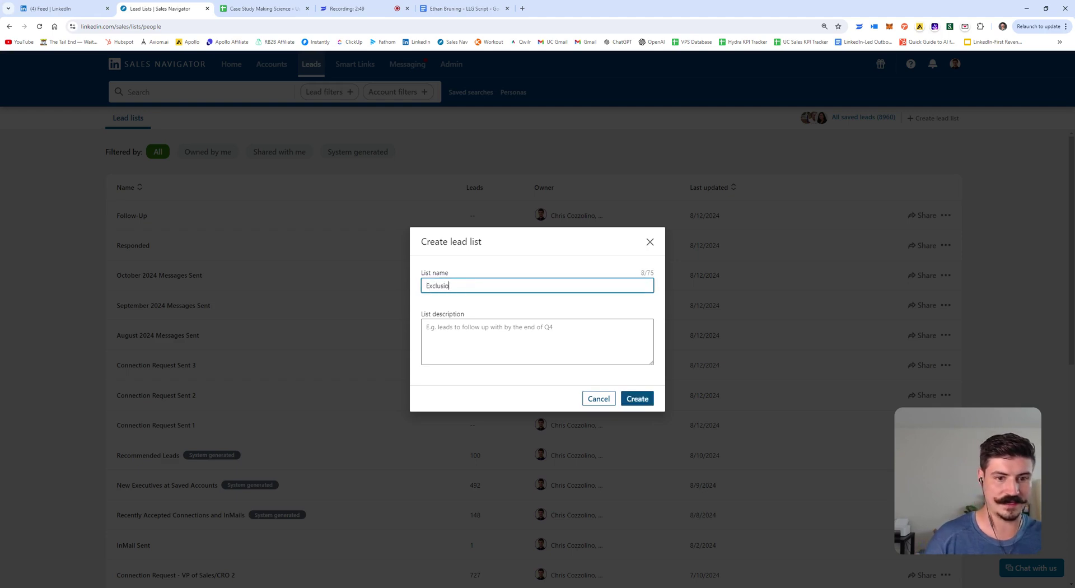
pyautogui.click(638, 398)
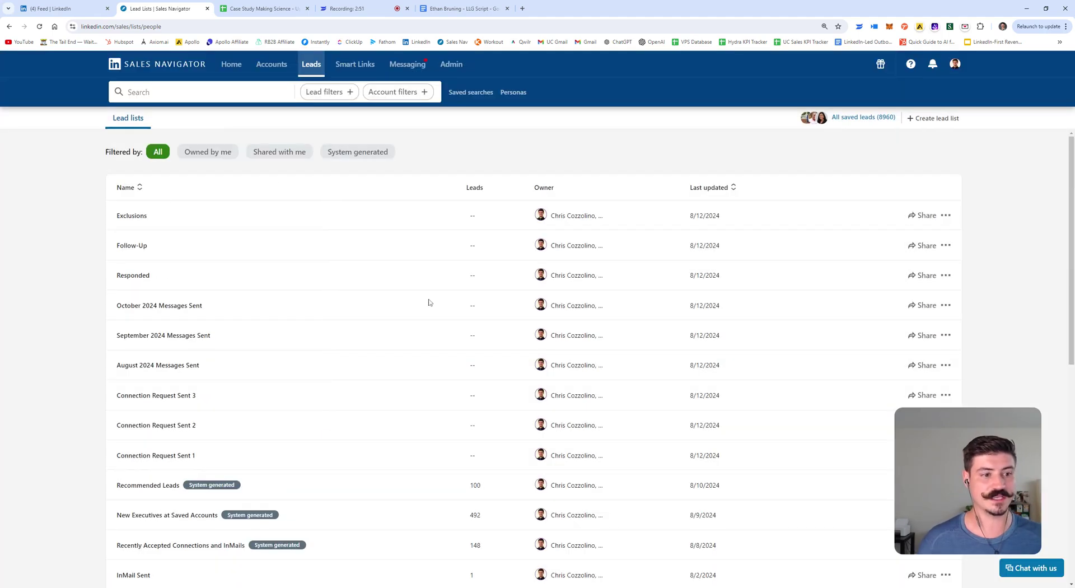
# Go to the lead search with all filters shown.
pyautogui.moveTo(79, 217); pyautogui.dragTo(241, 457)
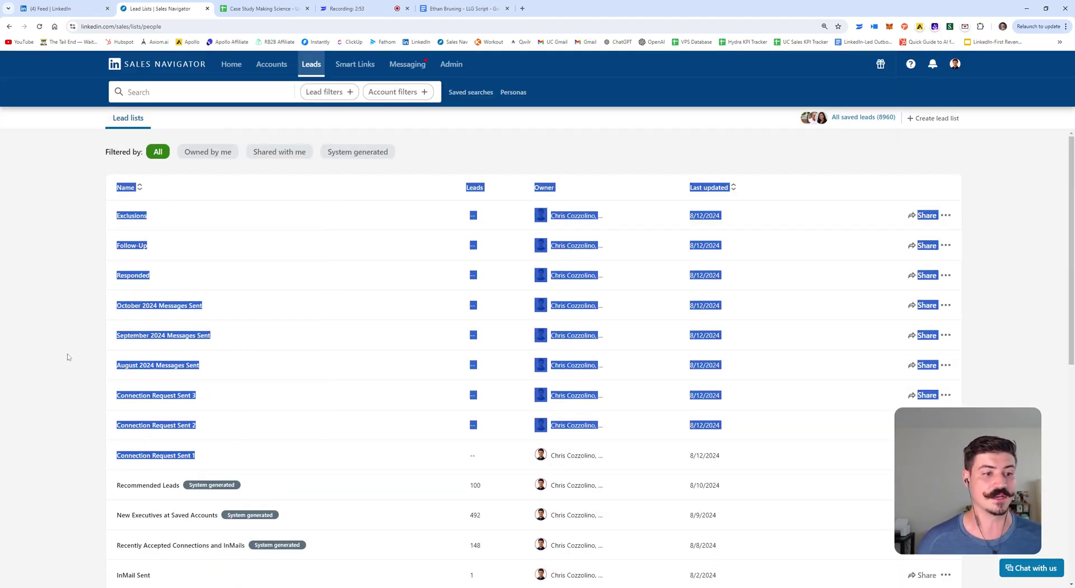
pyautogui.click(406, 154)
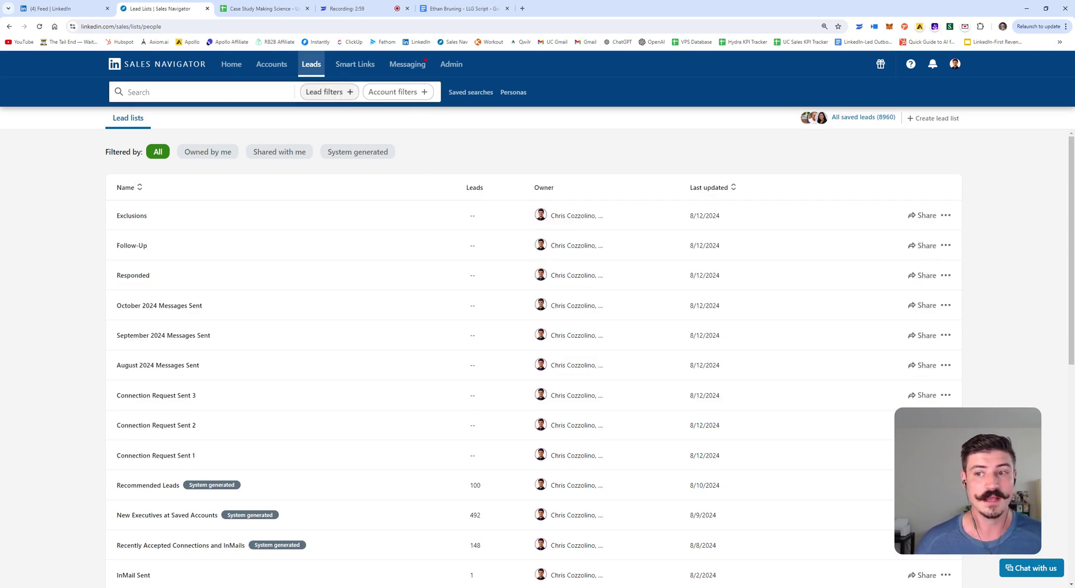
pyautogui.click(336, 93)
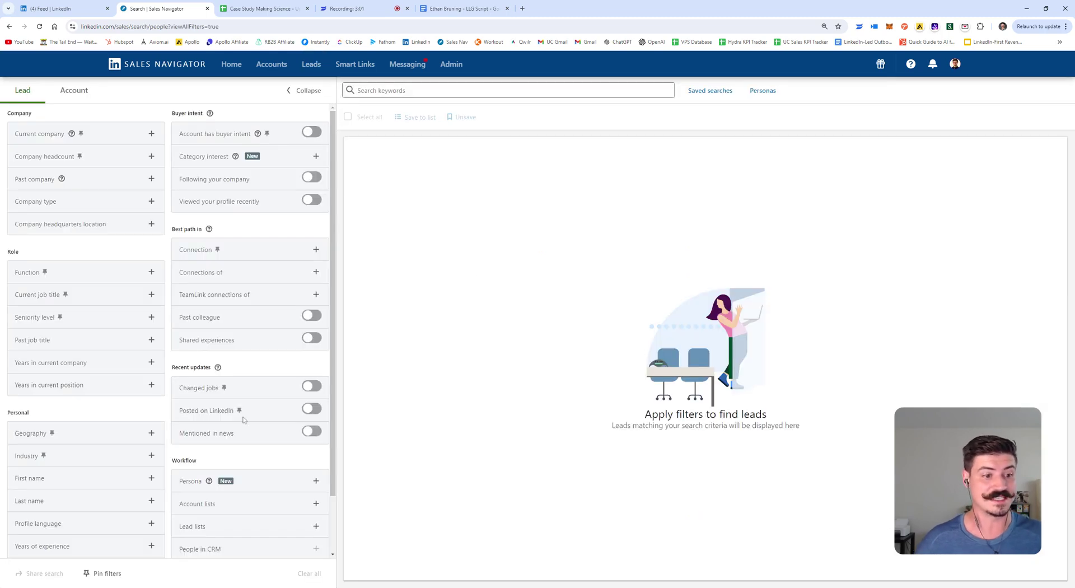
# Look through the Lead lists filter options in the lead search.
pyautogui.scroll(-2, 246, 426)
pyautogui.click(315, 462)
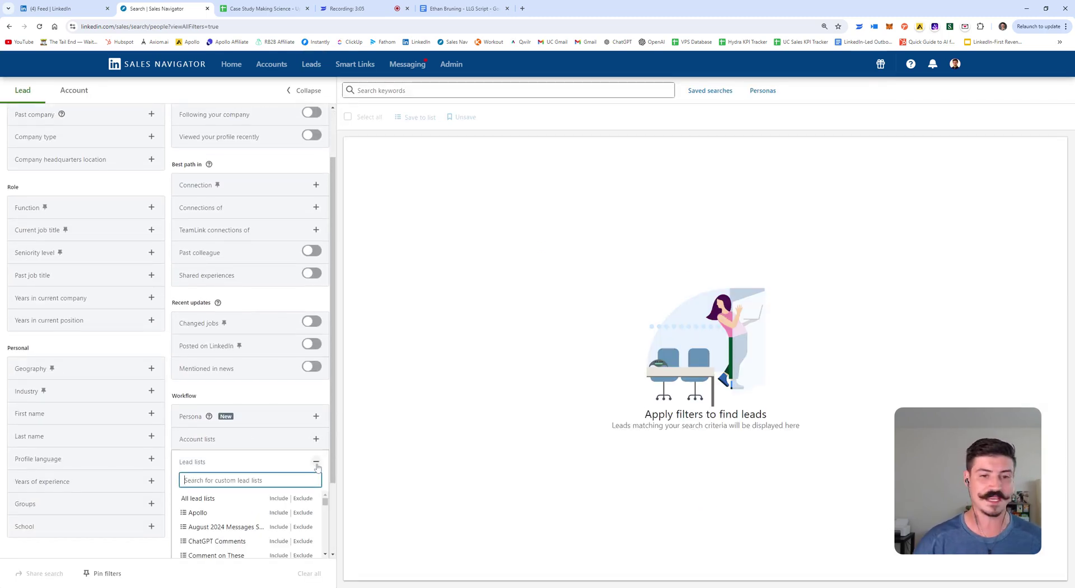
pyautogui.click(316, 461)
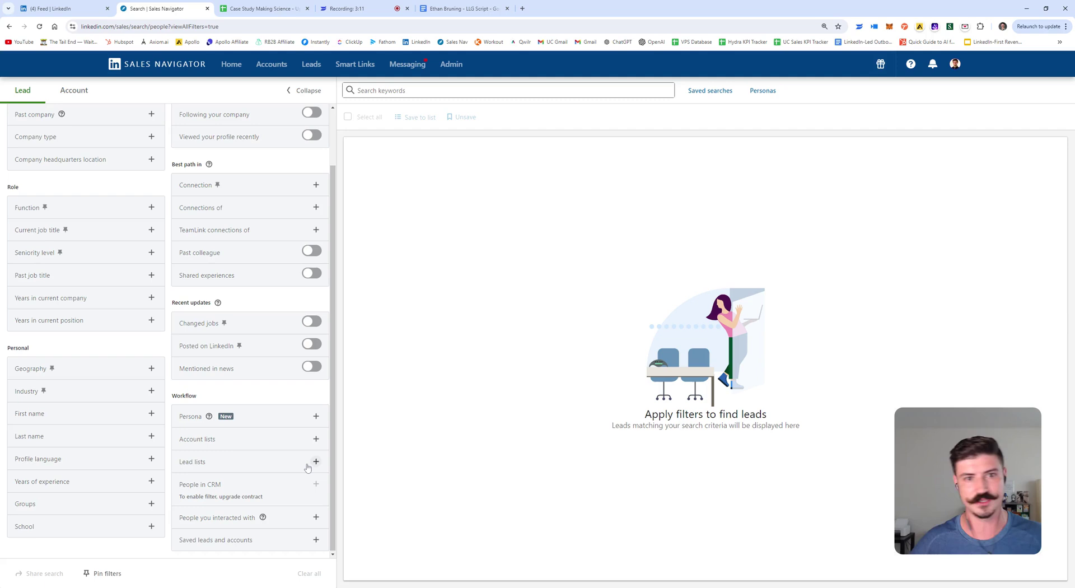
pyautogui.scroll(1, 240, 262)
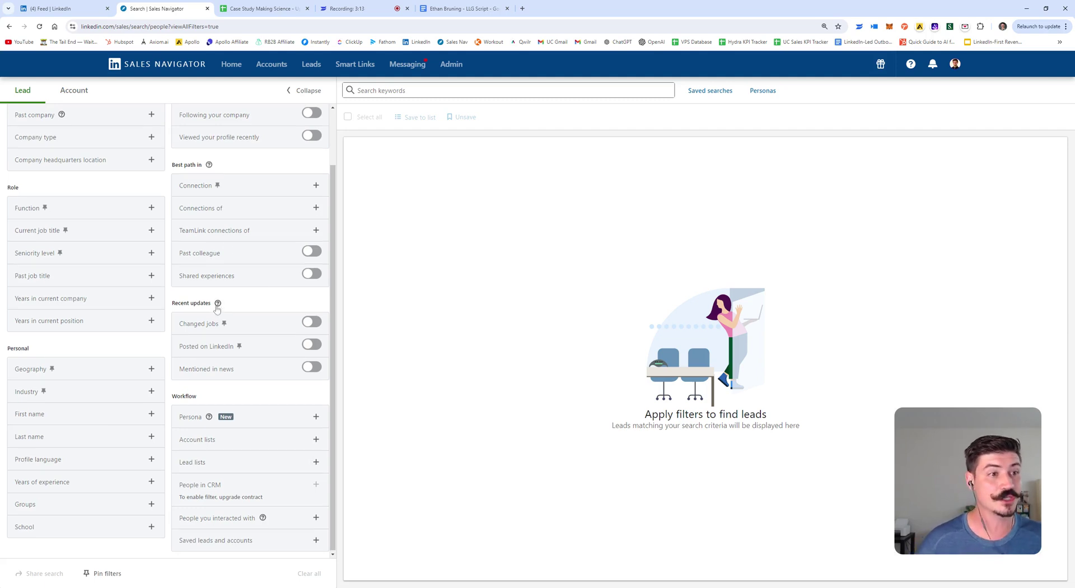
pyautogui.scroll(-1, 239, 261)
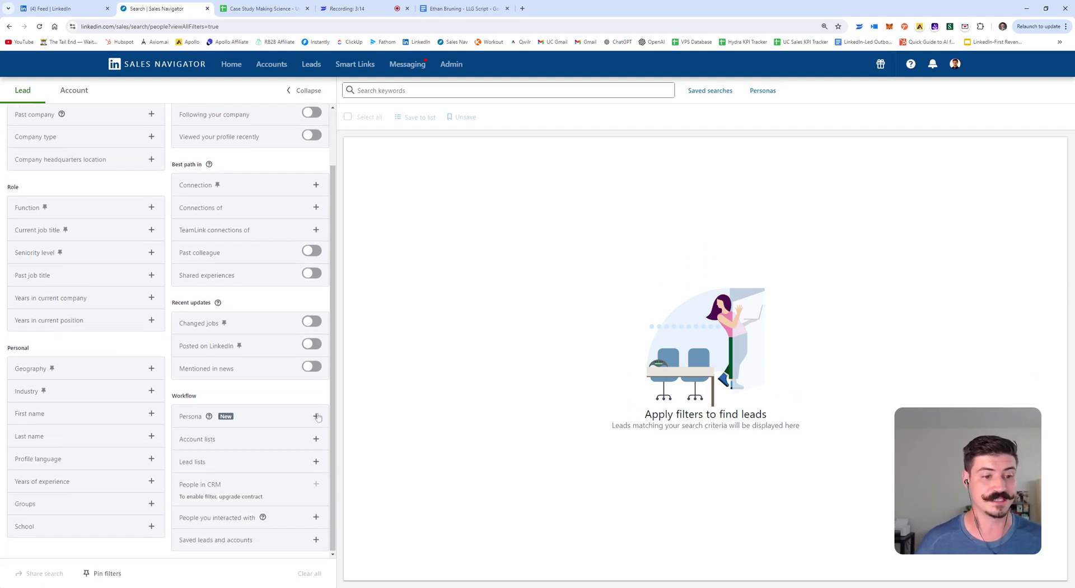
pyautogui.click(316, 462)
pyautogui.scroll(-4, 240, 418)
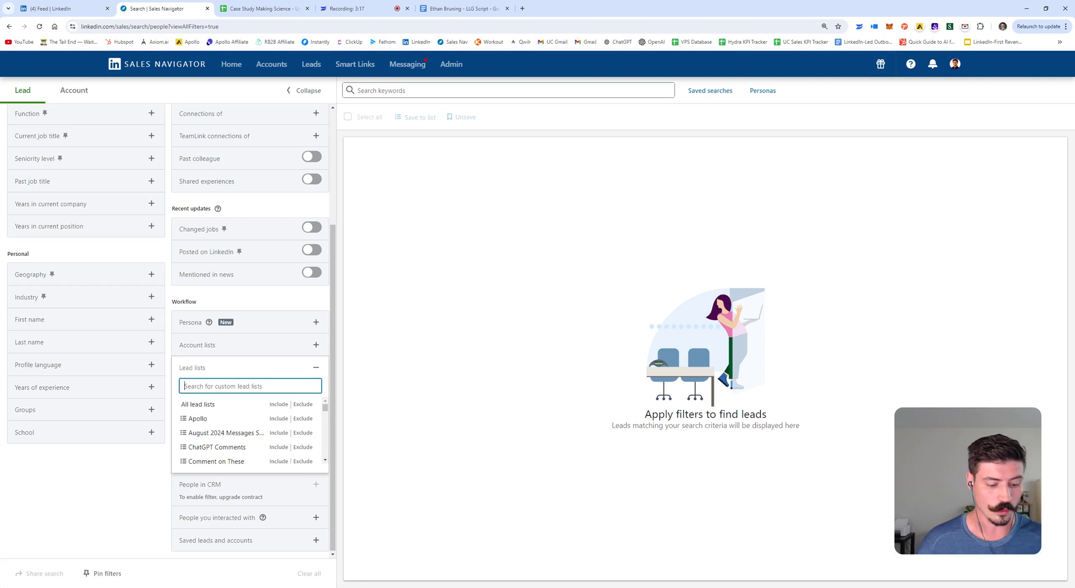
pyautogui.write('co')
pyautogui.press('BackSpace')
pyautogui.press('BackSpace')
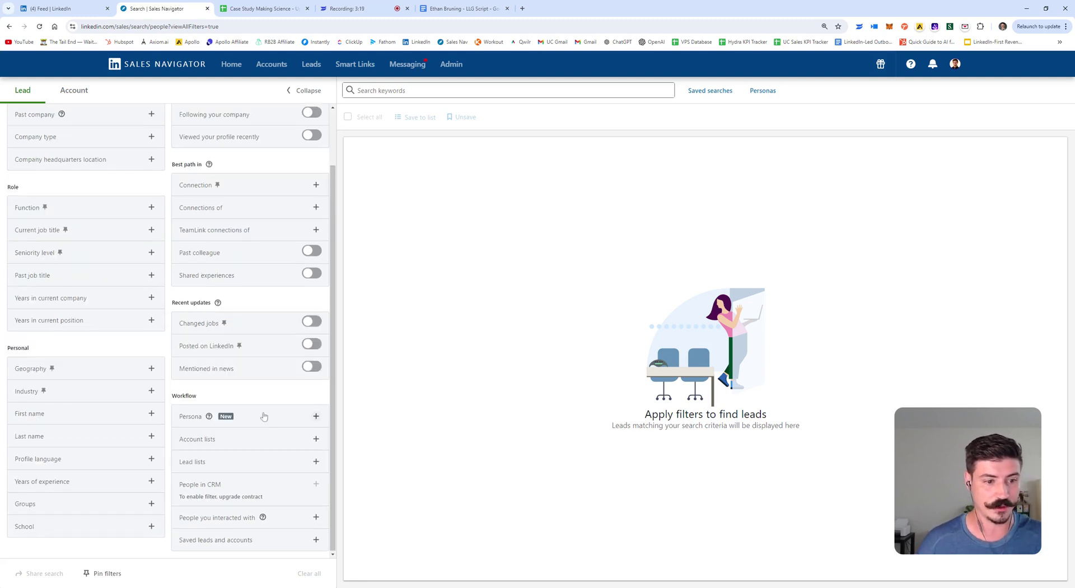
# Exclude All my saved leads and Messaged people from the search results.
pyautogui.click(316, 540)
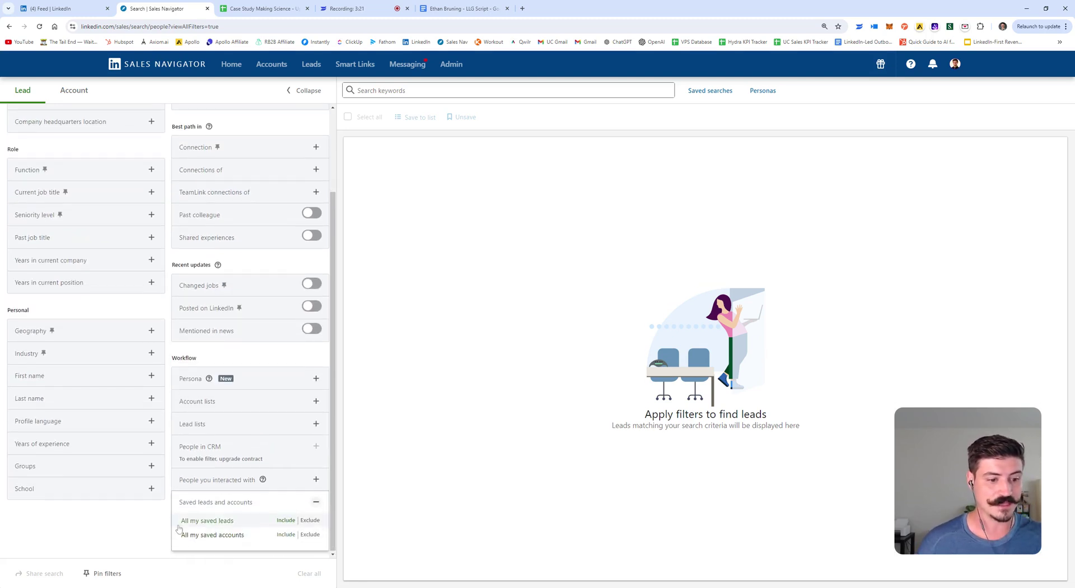
pyautogui.click(309, 520)
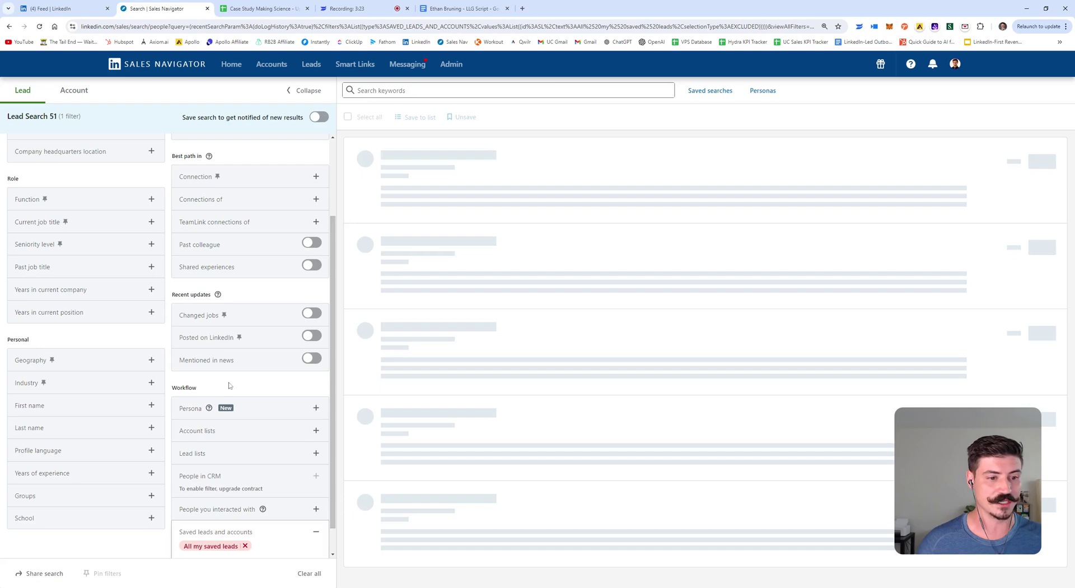
pyautogui.click(316, 509)
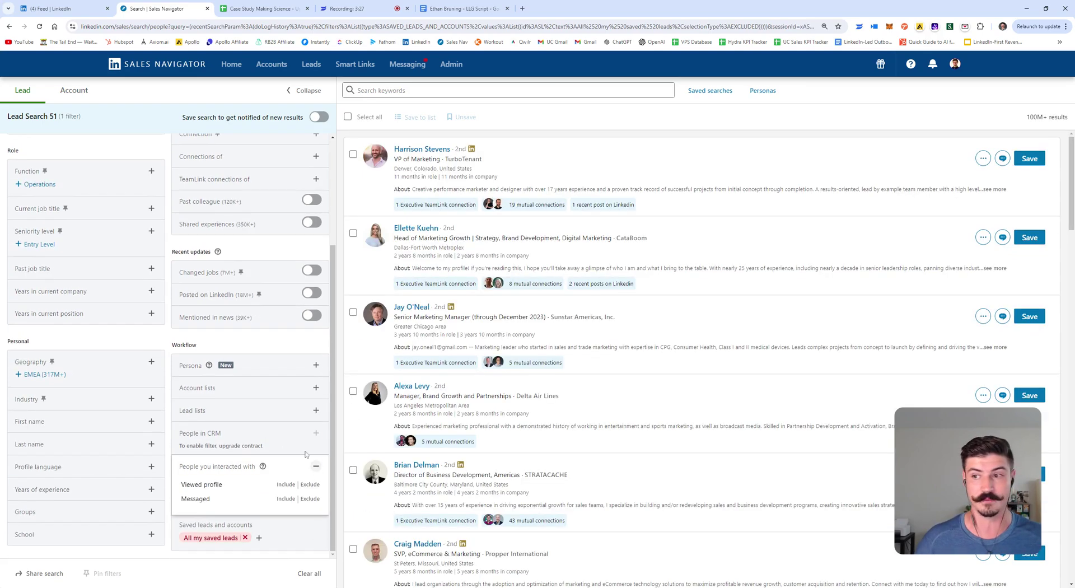
pyautogui.click(309, 500)
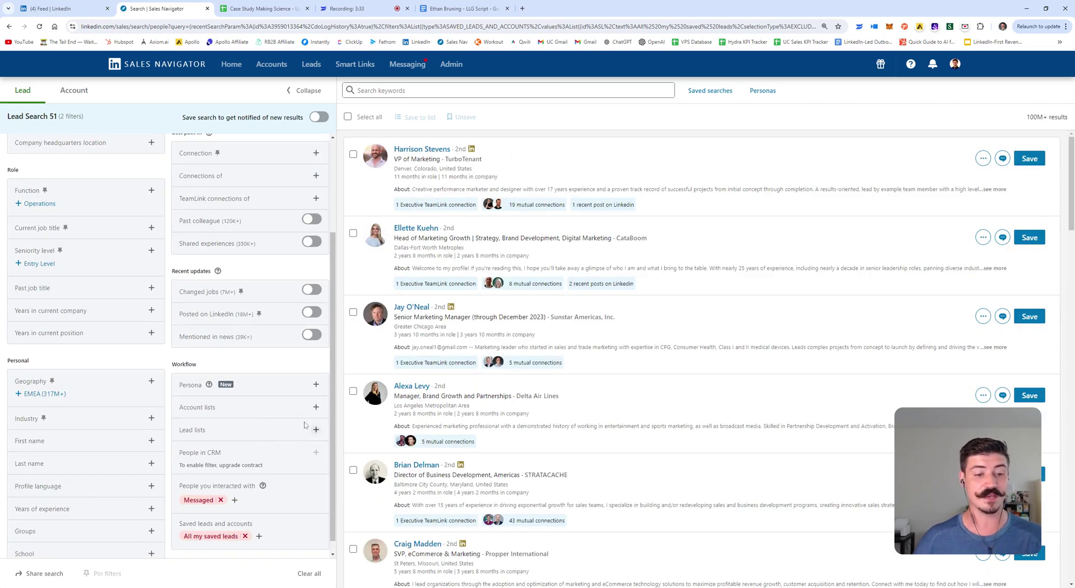
pyautogui.click(315, 429)
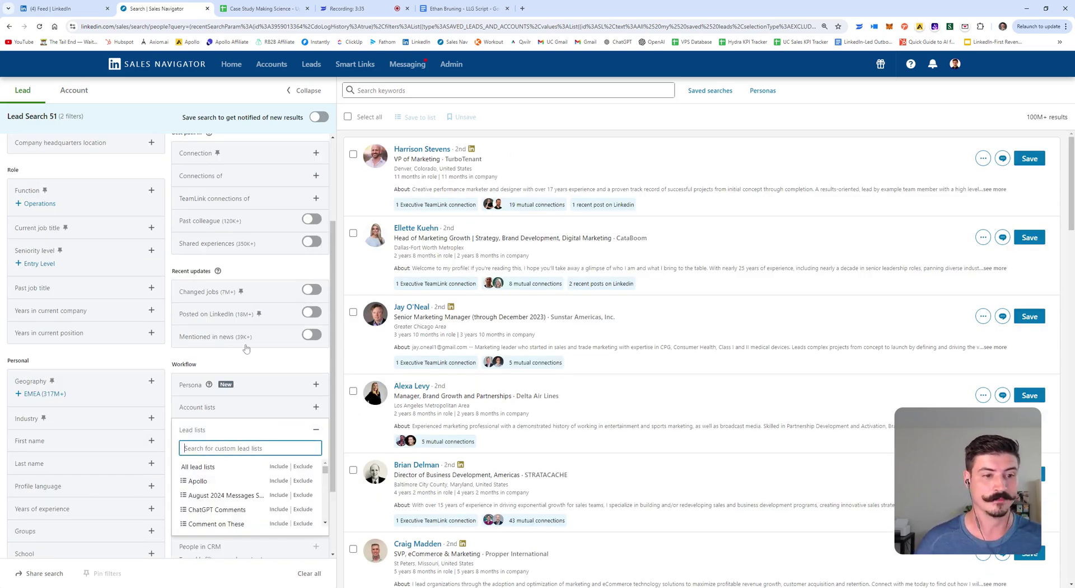
# Set the Connection filter to 2nd degree and 3rd+ degree connections.
pyautogui.click(253, 368)
pyautogui.scroll(3, 253, 367)
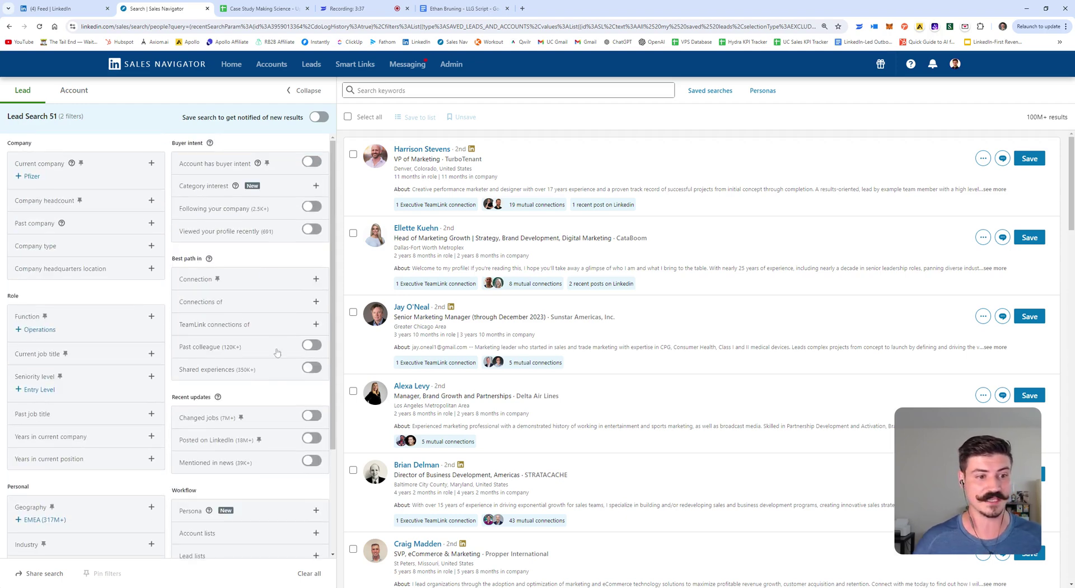
pyautogui.click(316, 279)
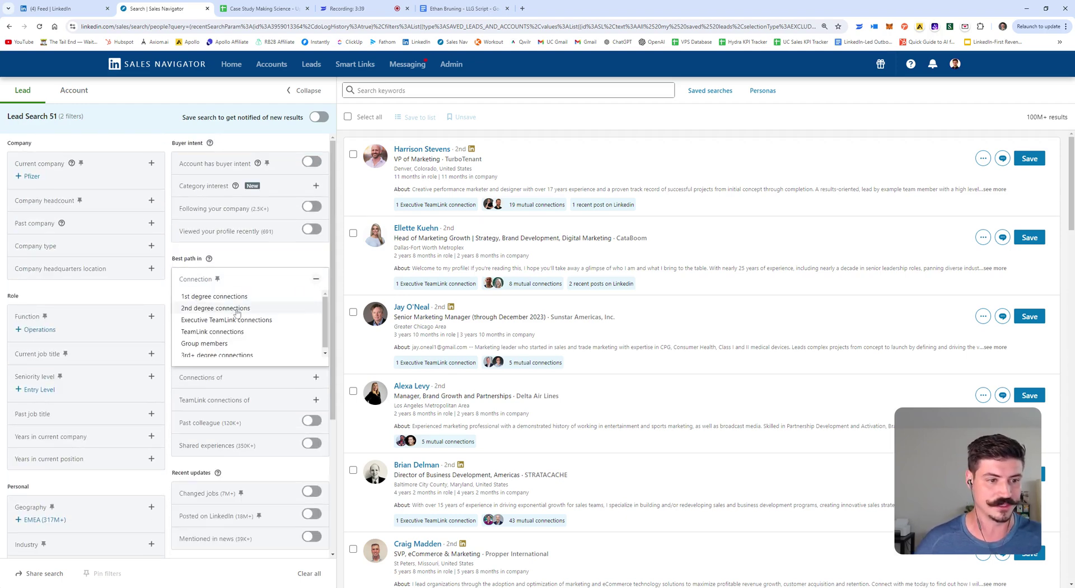
pyautogui.click(246, 308)
pyautogui.scroll(-3, 261, 342)
pyautogui.click(230, 235)
pyautogui.scroll(3, 257, 320)
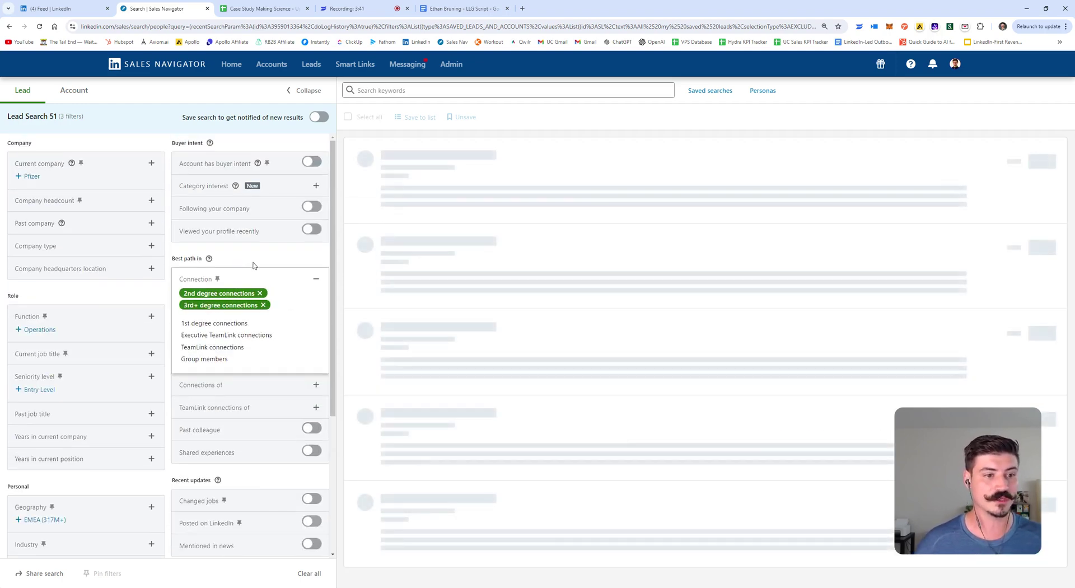
pyautogui.click(196, 274)
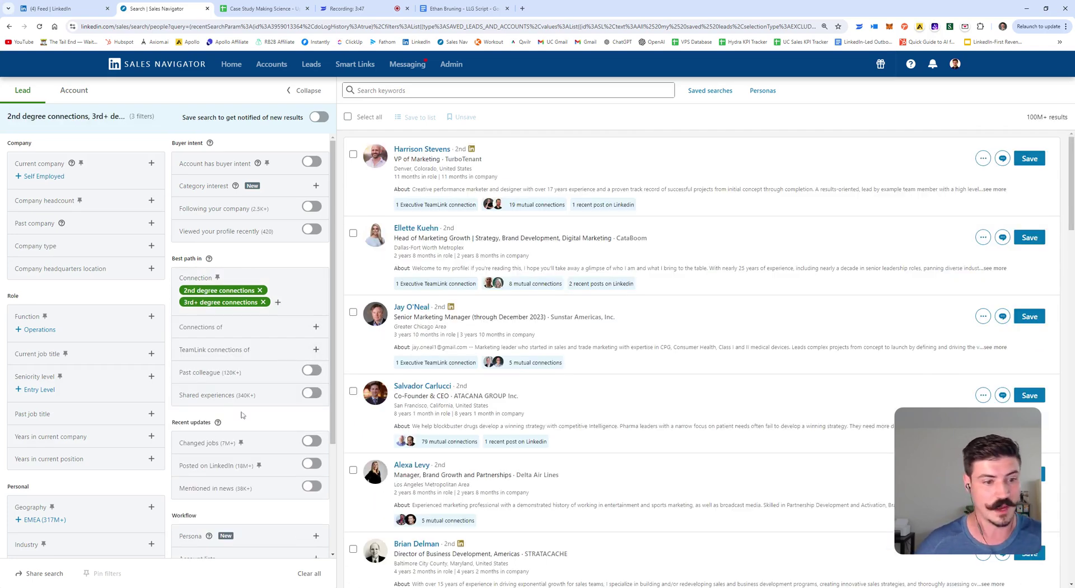
pyautogui.scroll(-3, 273, 419)
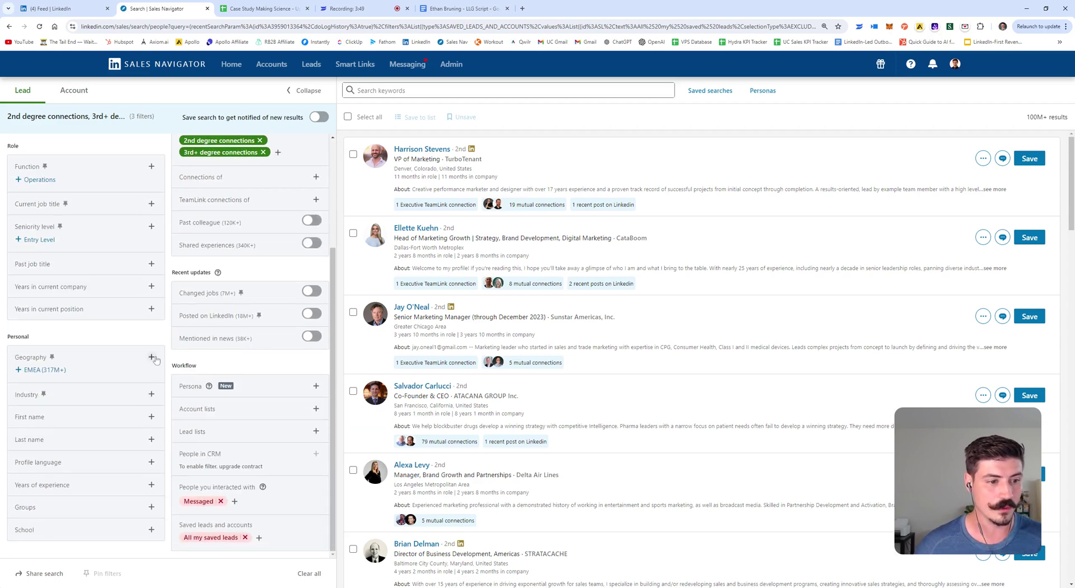
# Set the Geography filter to United States.
pyautogui.click(151, 357)
pyautogui.write('unite')
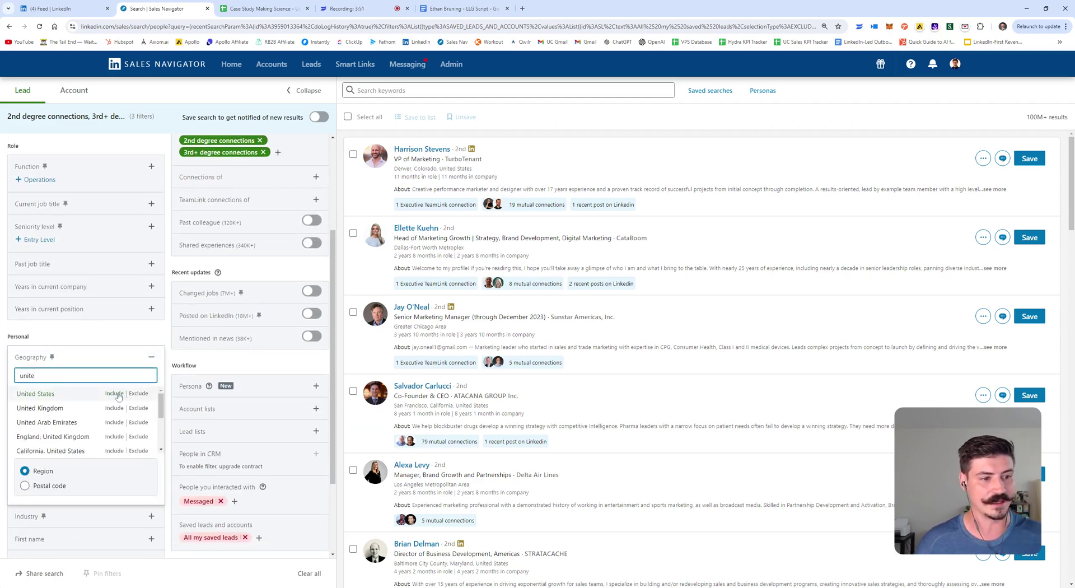
pyautogui.click(114, 393)
pyautogui.click(89, 343)
# Set the Industry filter to Technology, Information and Internet.
pyautogui.click(126, 399)
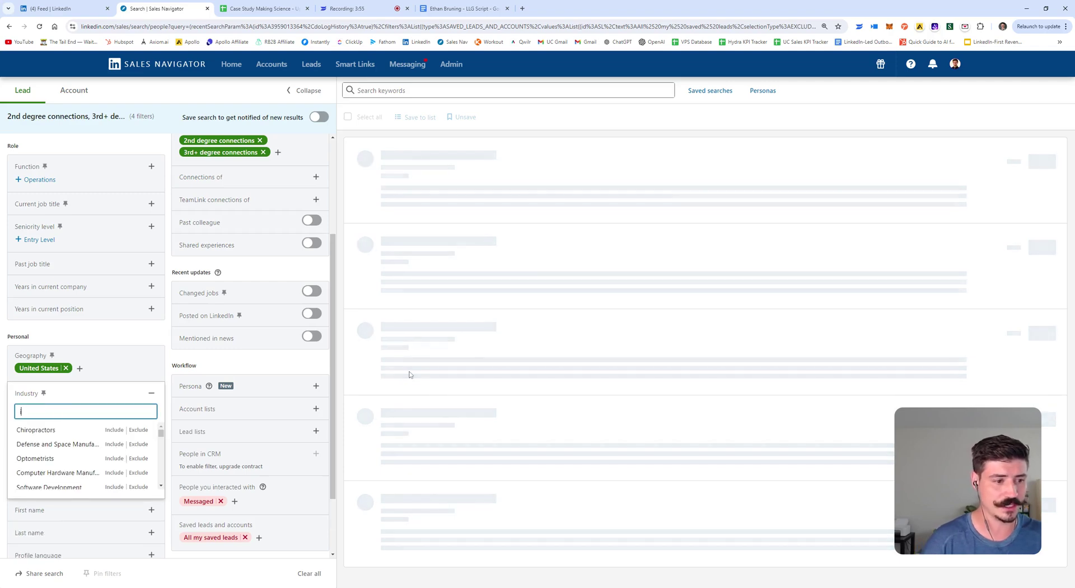
pyautogui.write('Info')
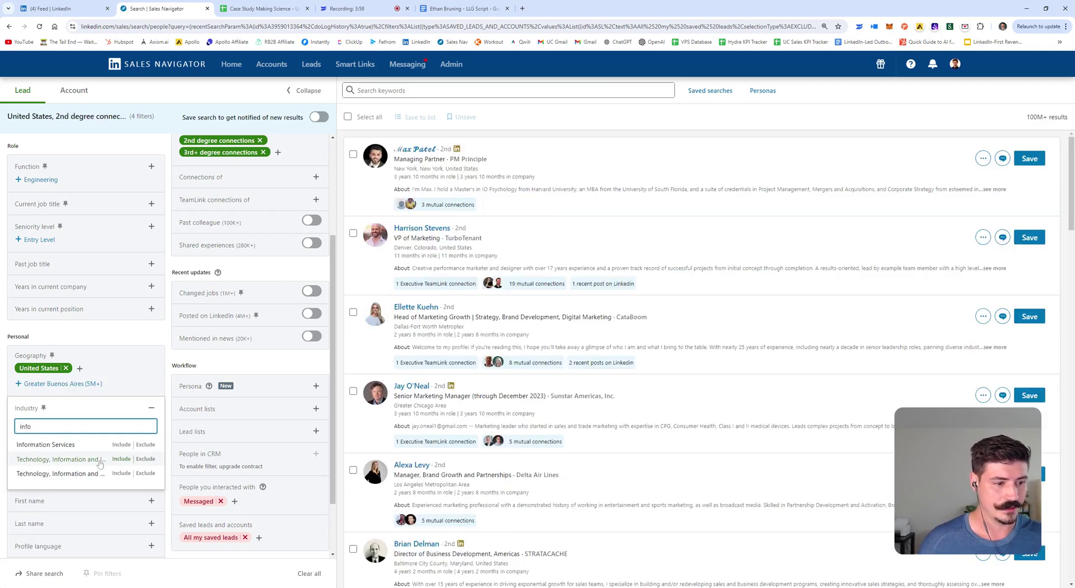
pyautogui.click(121, 459)
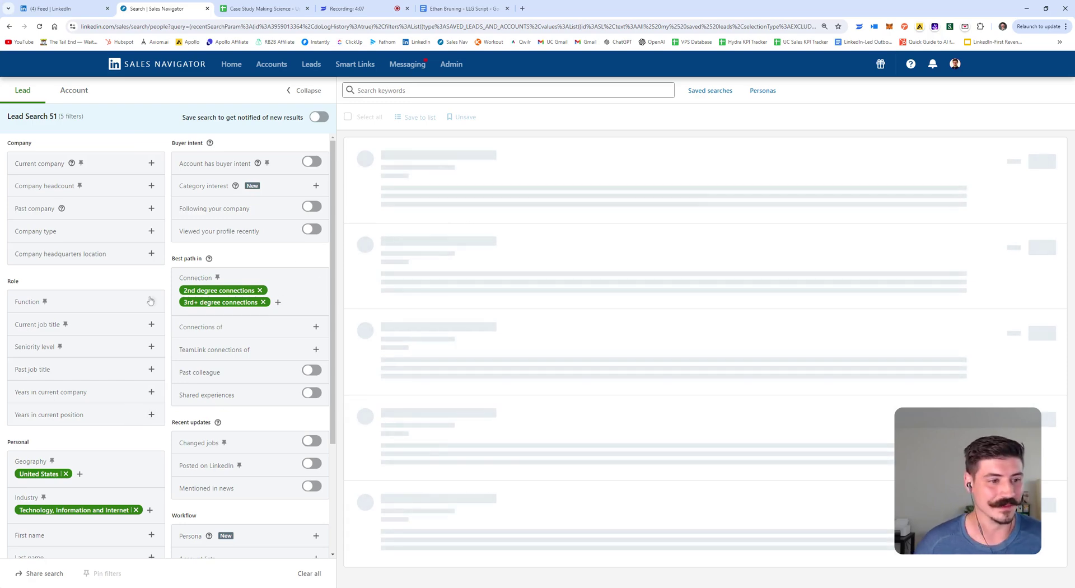
pyautogui.click(151, 324)
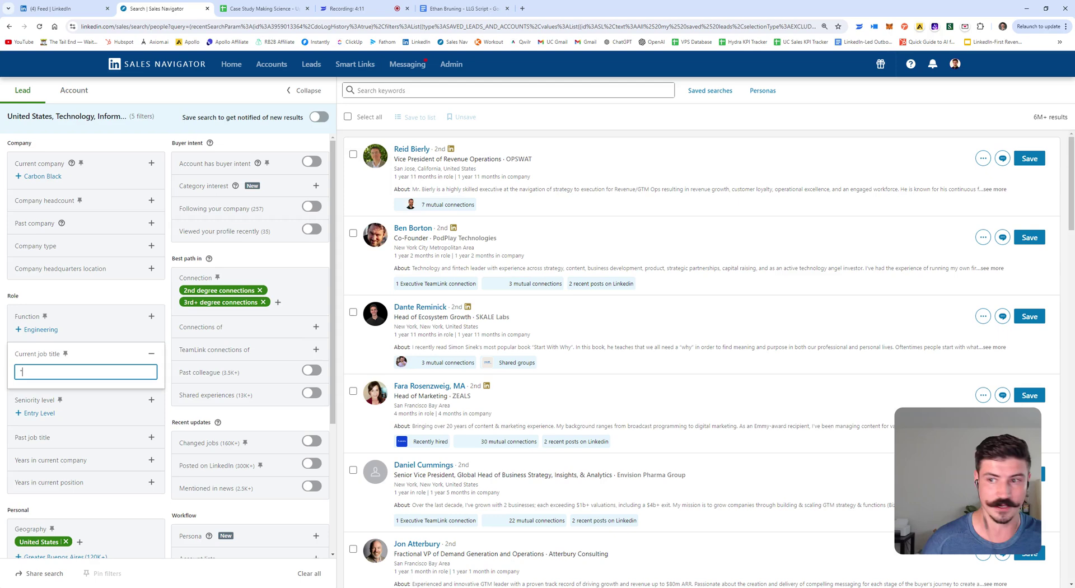
# Add "Chief Revenue Officer" as the Current job title filter.
pyautogui.write('"')
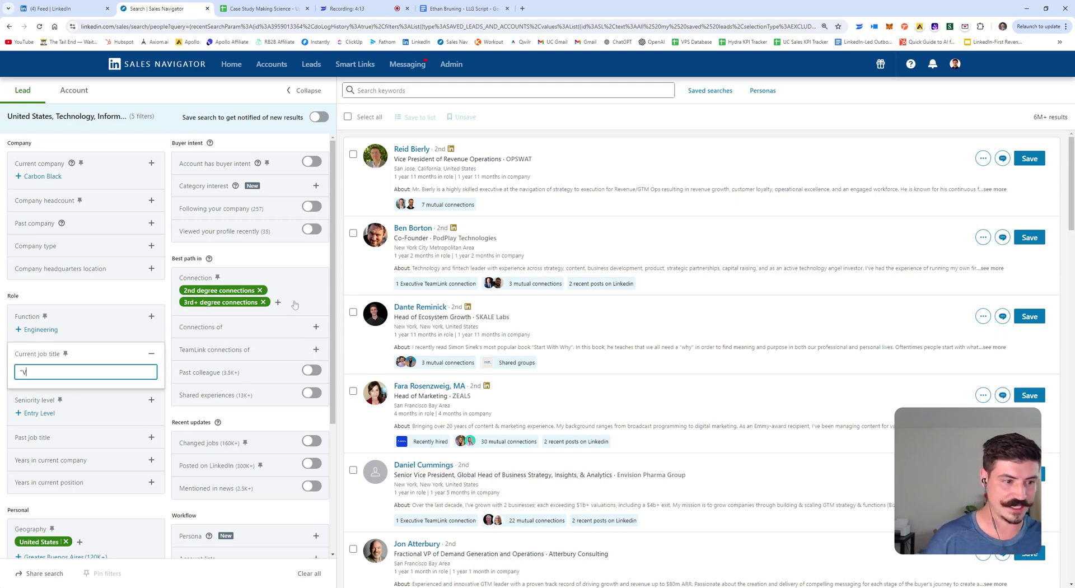
pyautogui.write('Chief Revenue Officer"')
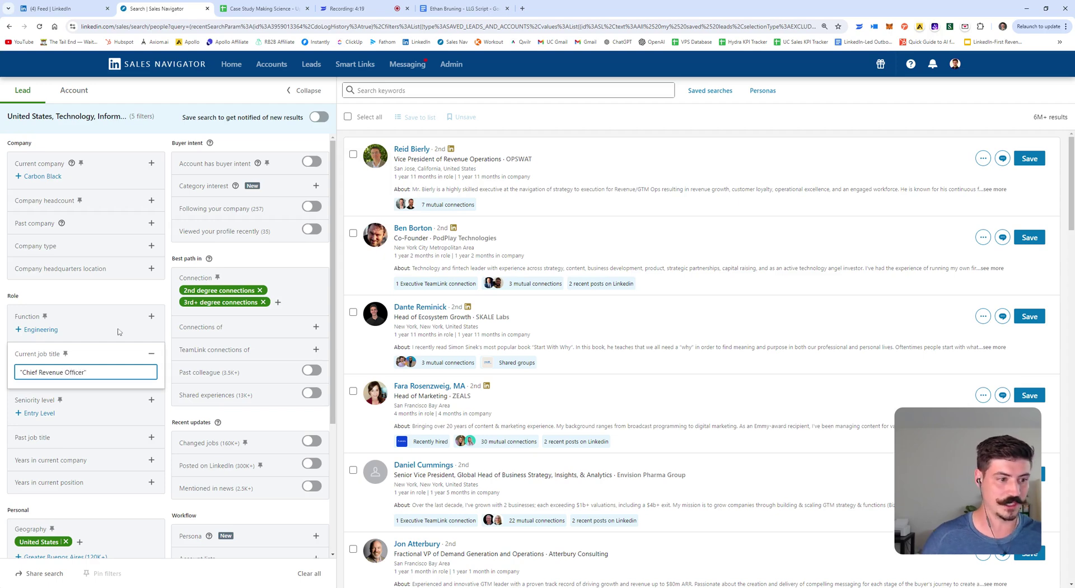
pyautogui.click(151, 354)
pyautogui.click(151, 354)
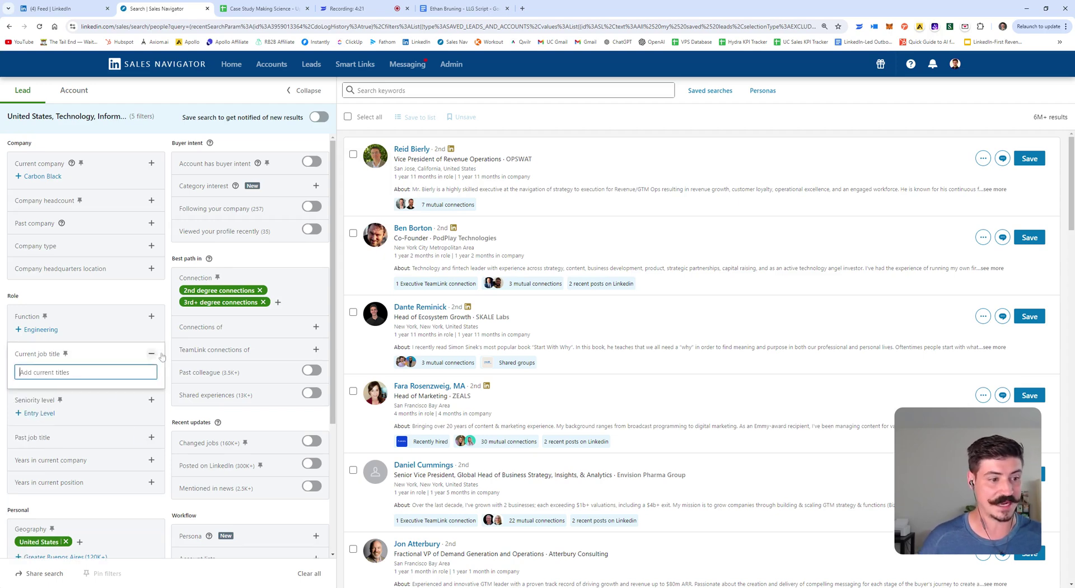
pyautogui.write('"Chiu')
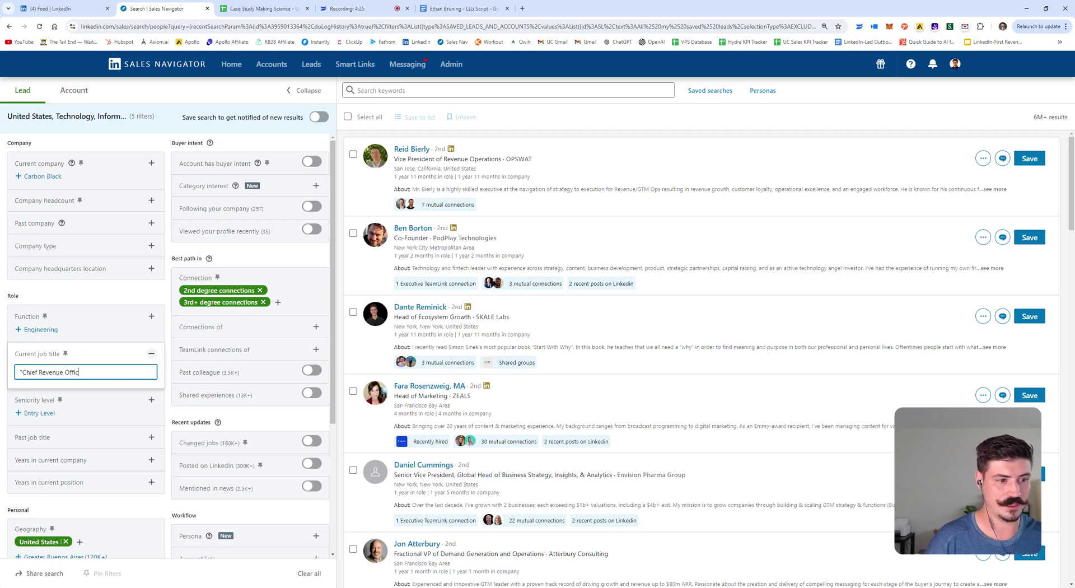
pyautogui.write('r"')
pyautogui.press('Return')
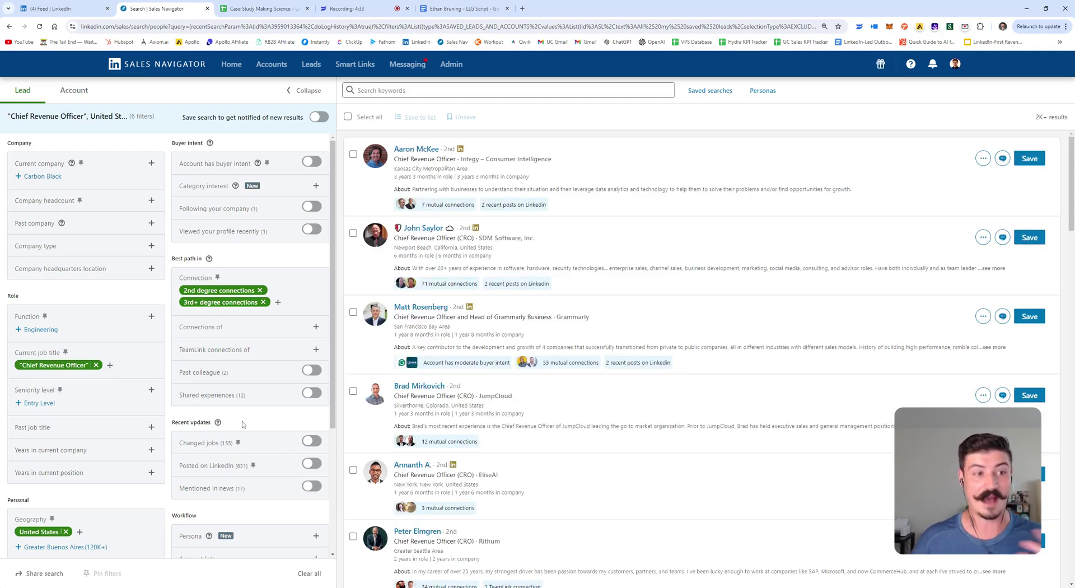
# Select Company headcount ranges 11-50, 51-200, 201-500 and 501-1,000.
pyautogui.scroll(-3, 163, 333)
pyautogui.scroll(3, 211, 371)
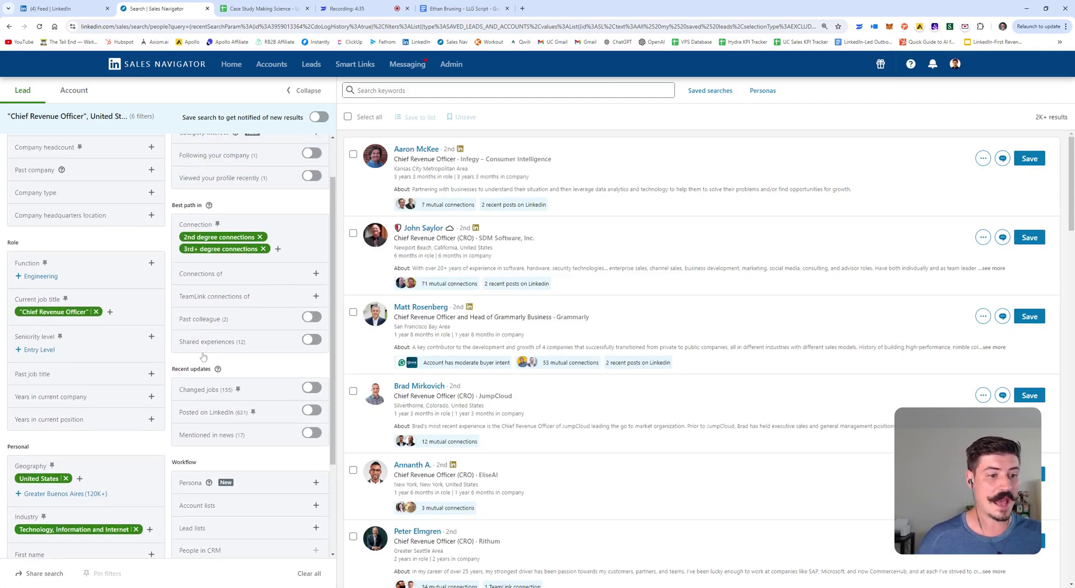
pyautogui.click(151, 200)
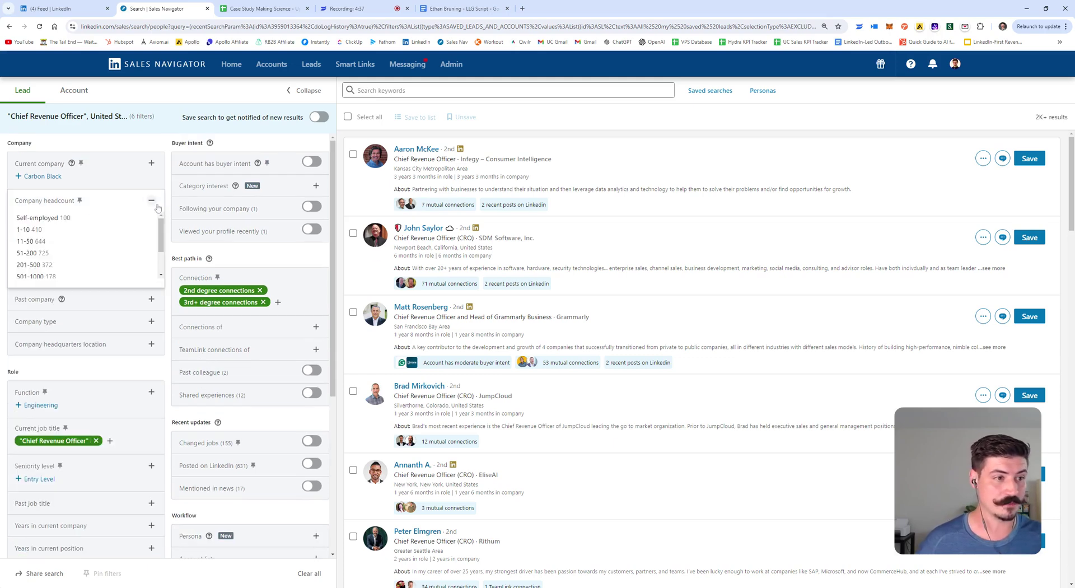
pyautogui.click(57, 246)
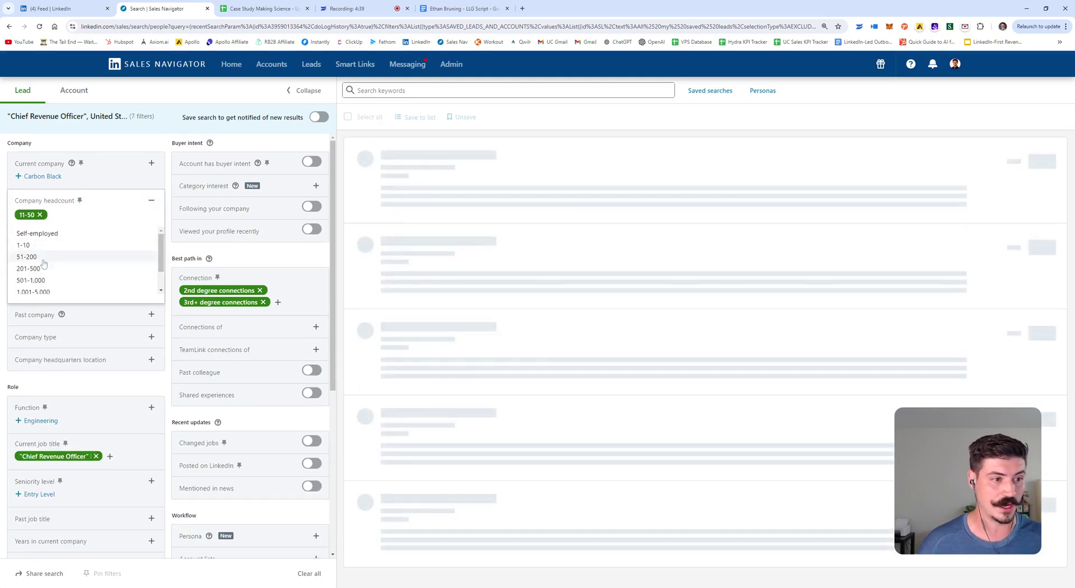
pyautogui.click(52, 256)
pyautogui.click(48, 257)
pyautogui.click(39, 257)
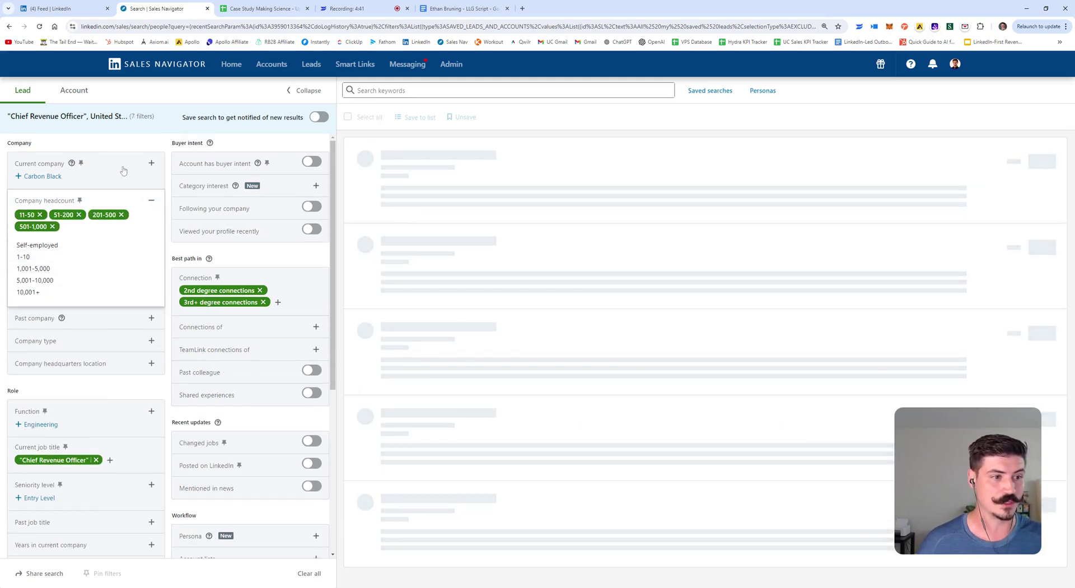
pyautogui.click(96, 147)
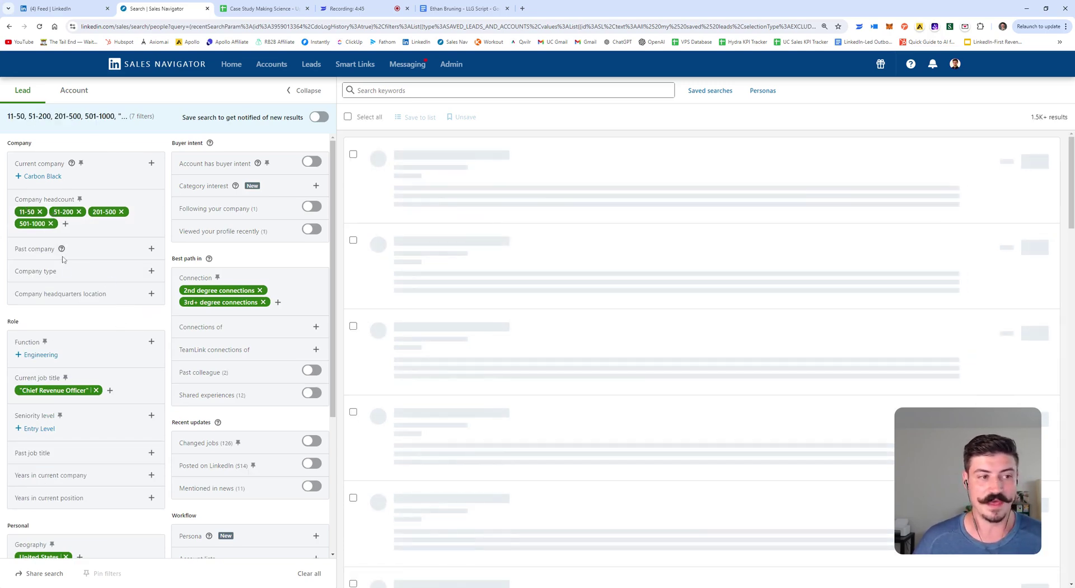
pyautogui.scroll(-1, 140, 275)
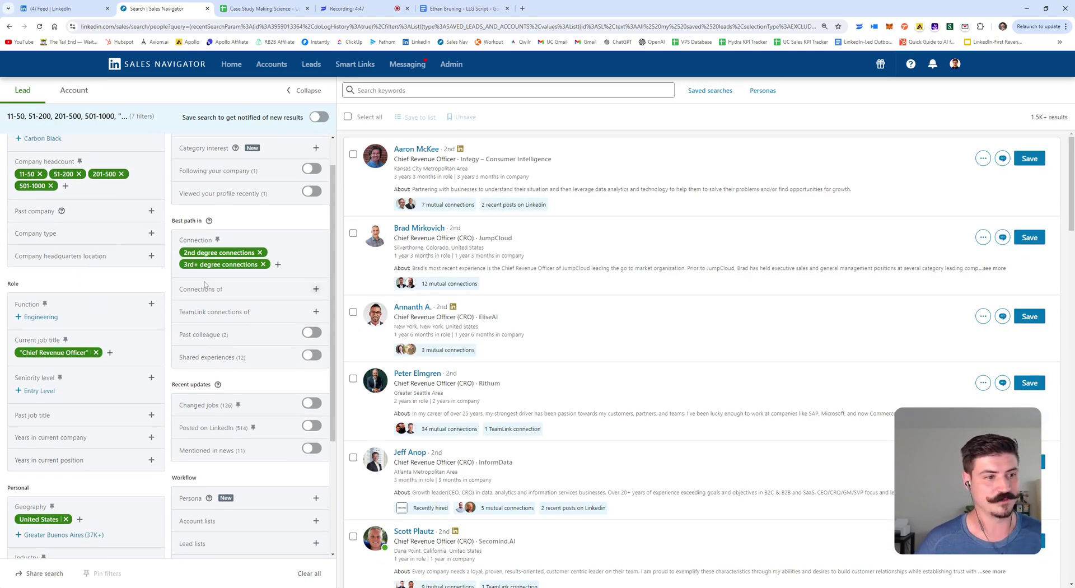
pyautogui.scroll(1, 204, 285)
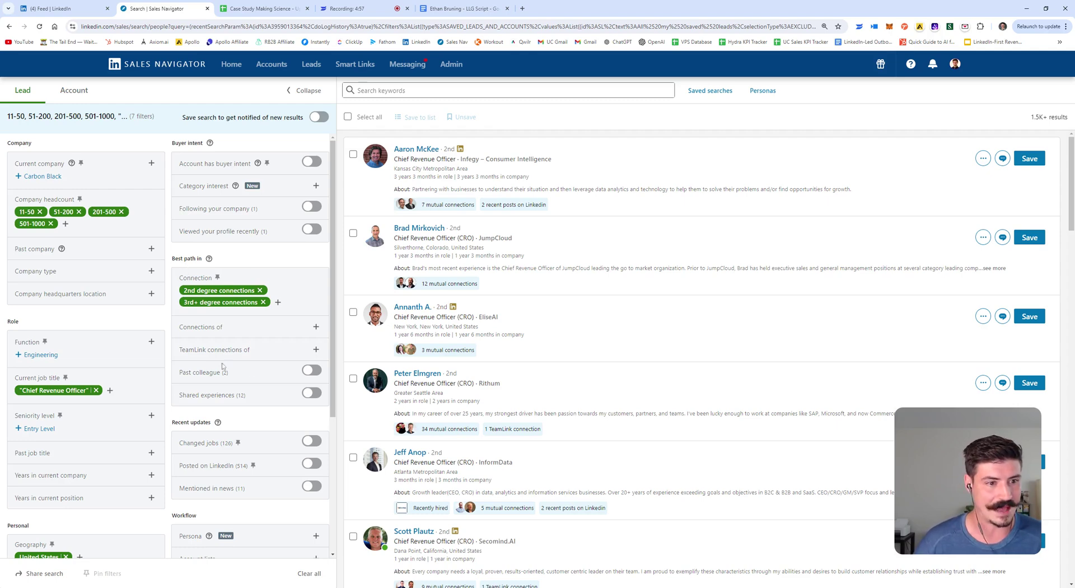
# Turn on the Posted on LinkedIn filter under Recent updates, leaving 514 leads.
pyautogui.scroll(-3, 222, 366)
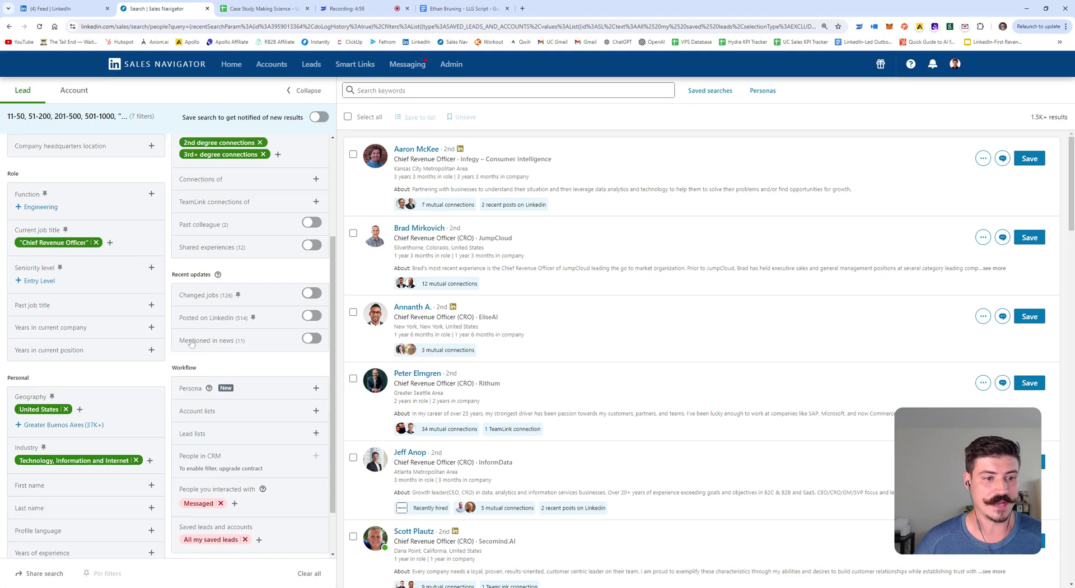
pyautogui.scroll(2, 185, 331)
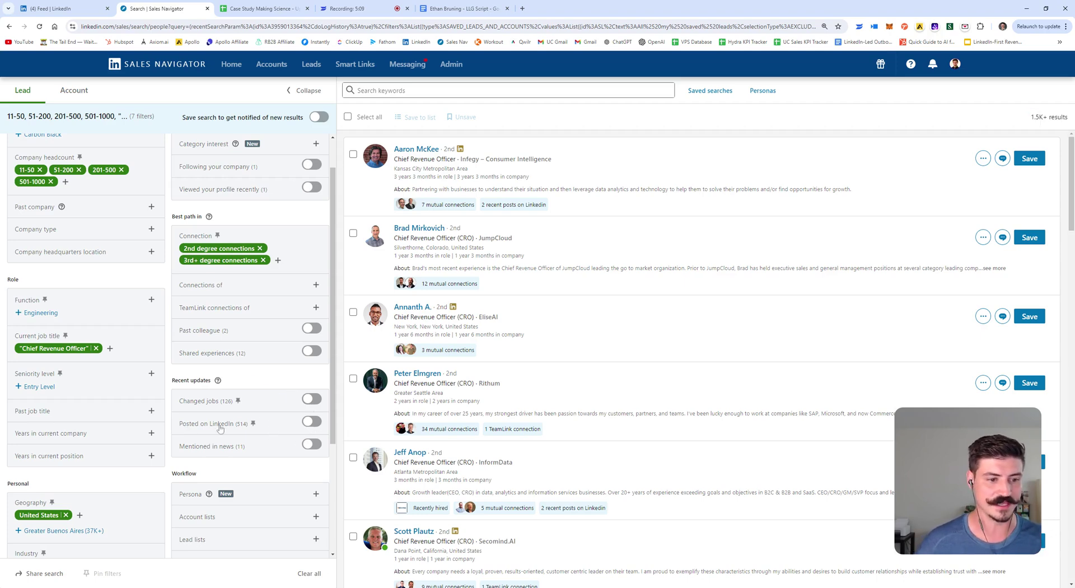
pyautogui.click(309, 425)
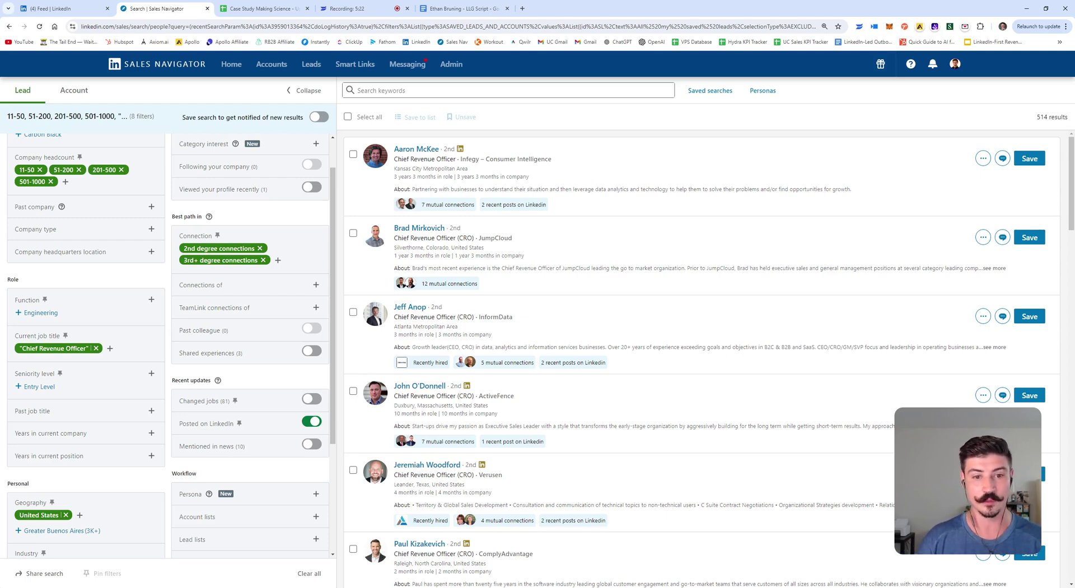
pyautogui.scroll(-2, 280, 380)
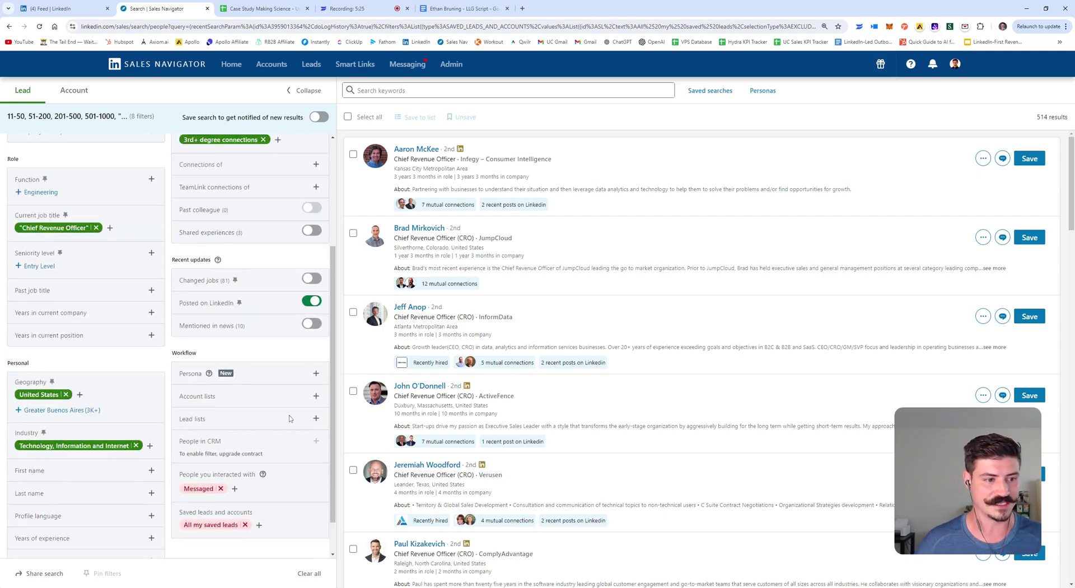
pyautogui.scroll(3, 183, 315)
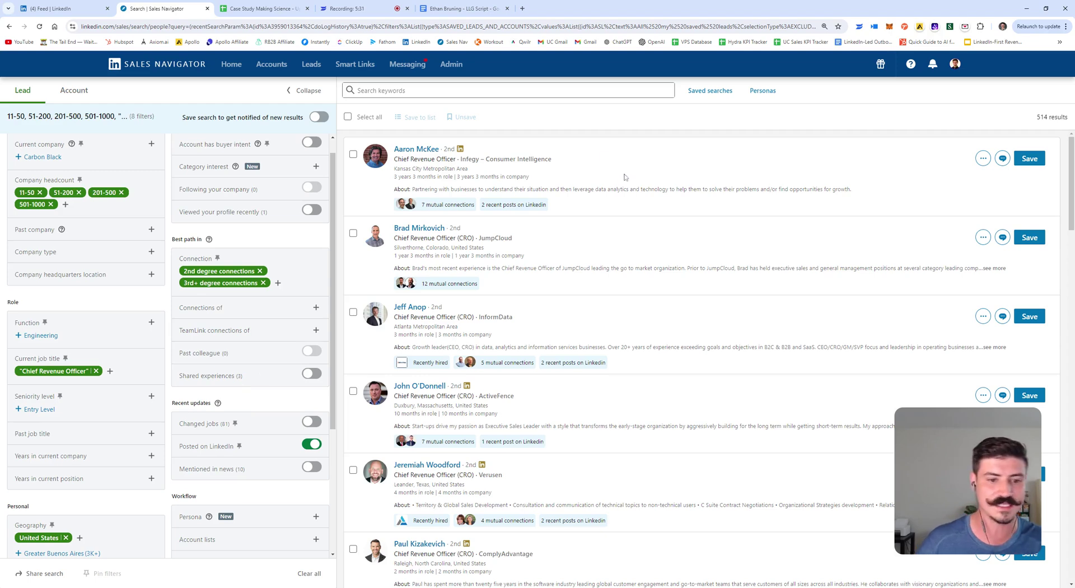
# Try saving the current search for notifications, which fails with the saved-search limit error.
pyautogui.click(726, 92)
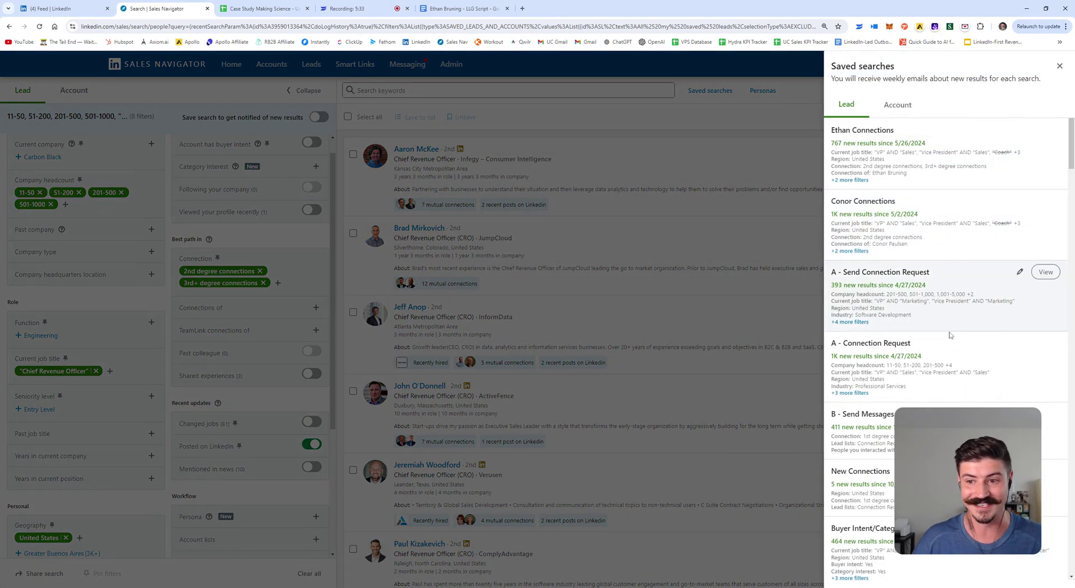
pyautogui.click(1020, 272)
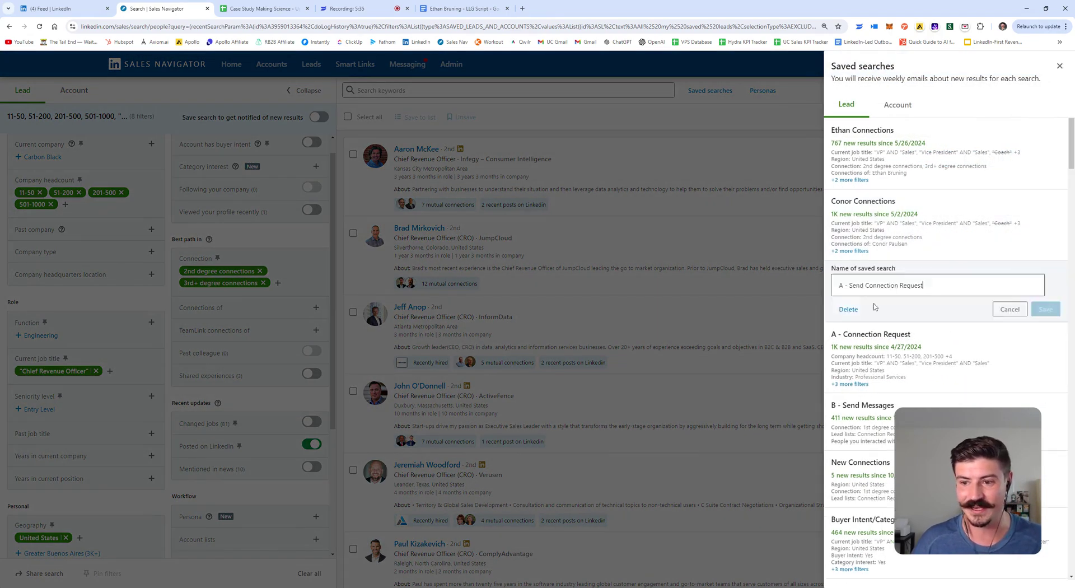
pyautogui.tripleClick(924, 286)
pyautogui.hotkey('ctrl', 'c')
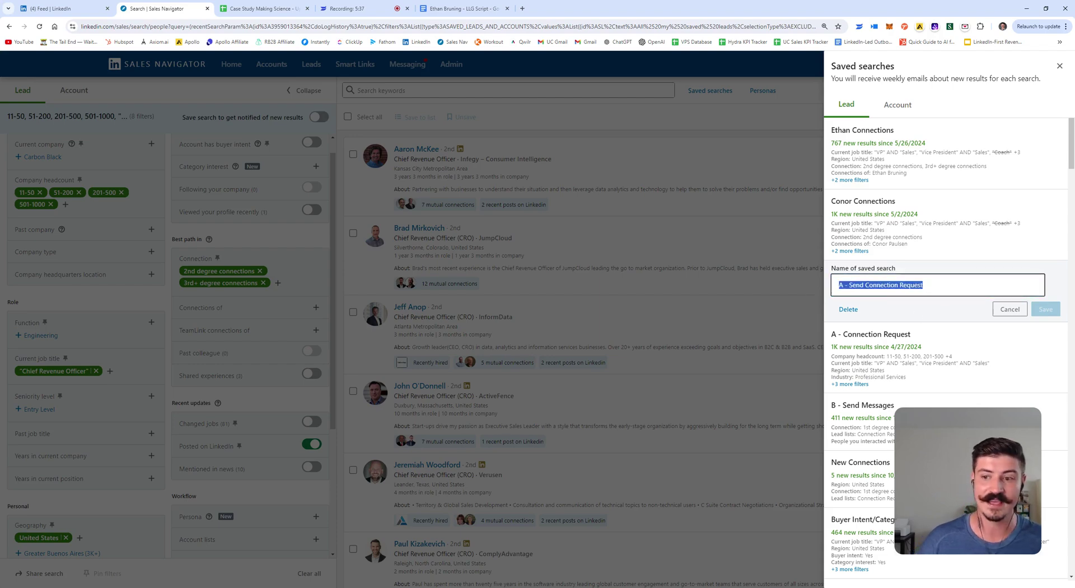
pyautogui.click(1060, 67)
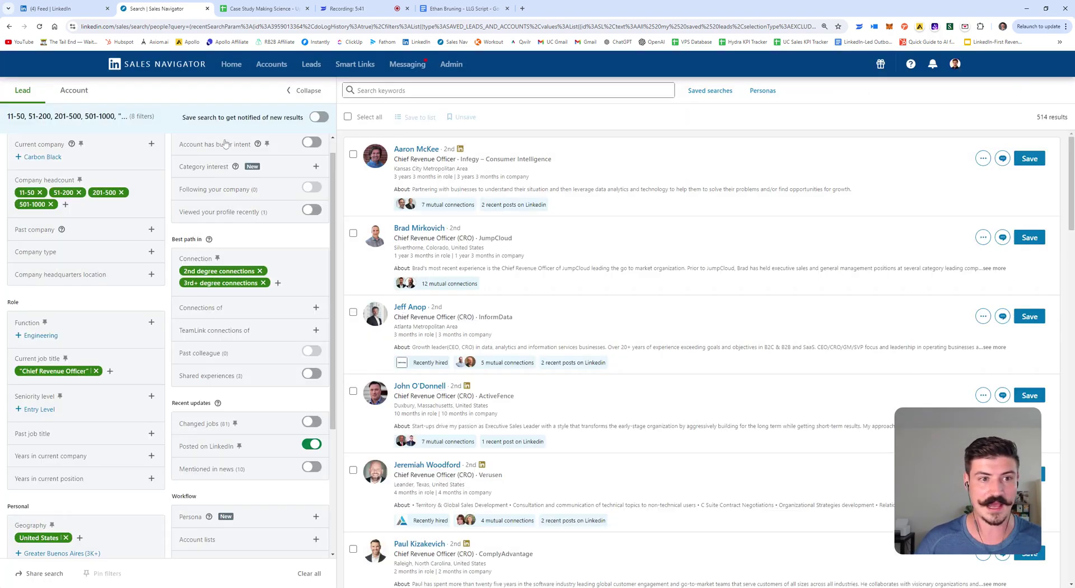
pyautogui.click(317, 118)
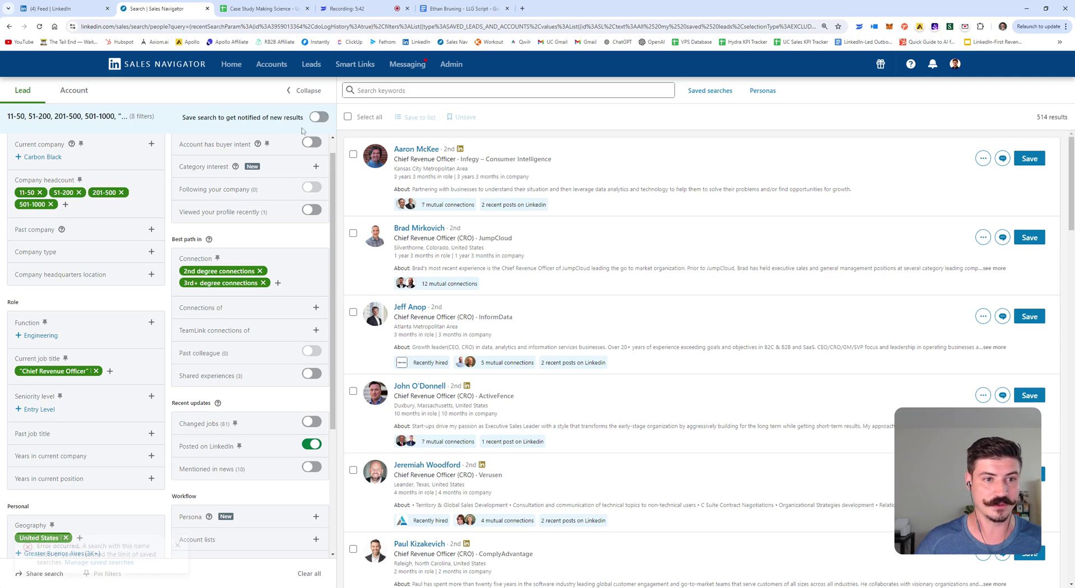
pyautogui.click(177, 545)
# Delete the A - Pharmacists saved search, then save the current search with notifications on.
pyautogui.click(710, 90)
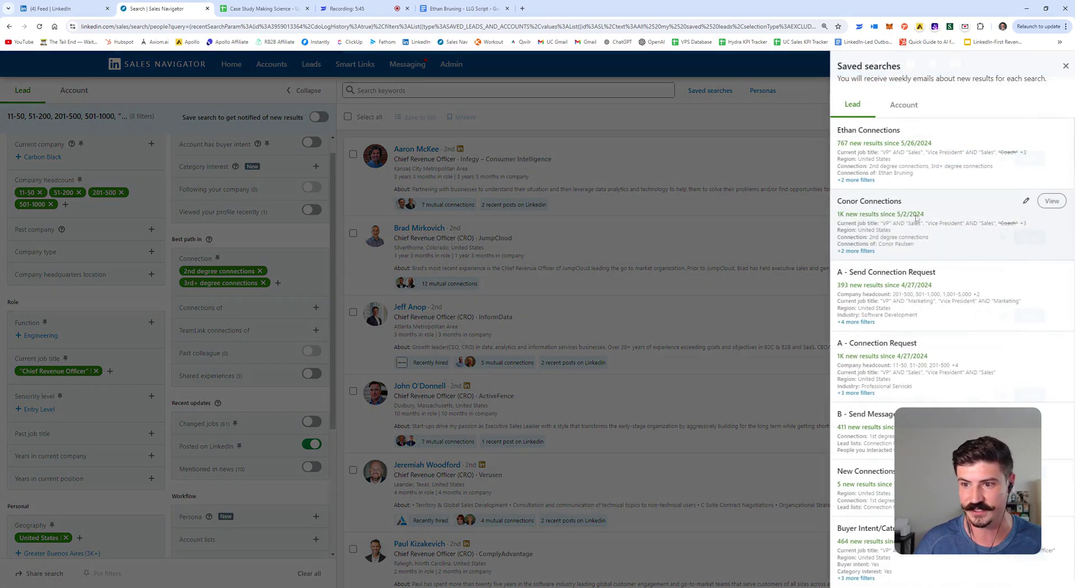
pyautogui.scroll(-3, 901, 263)
pyautogui.scroll(-15, 1023, 305)
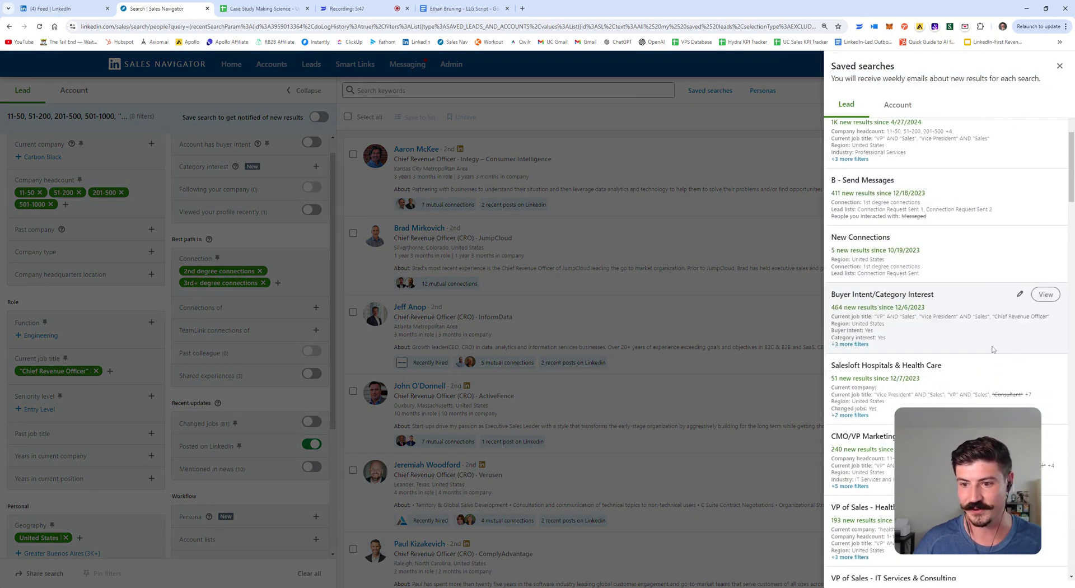
pyautogui.click(1021, 300)
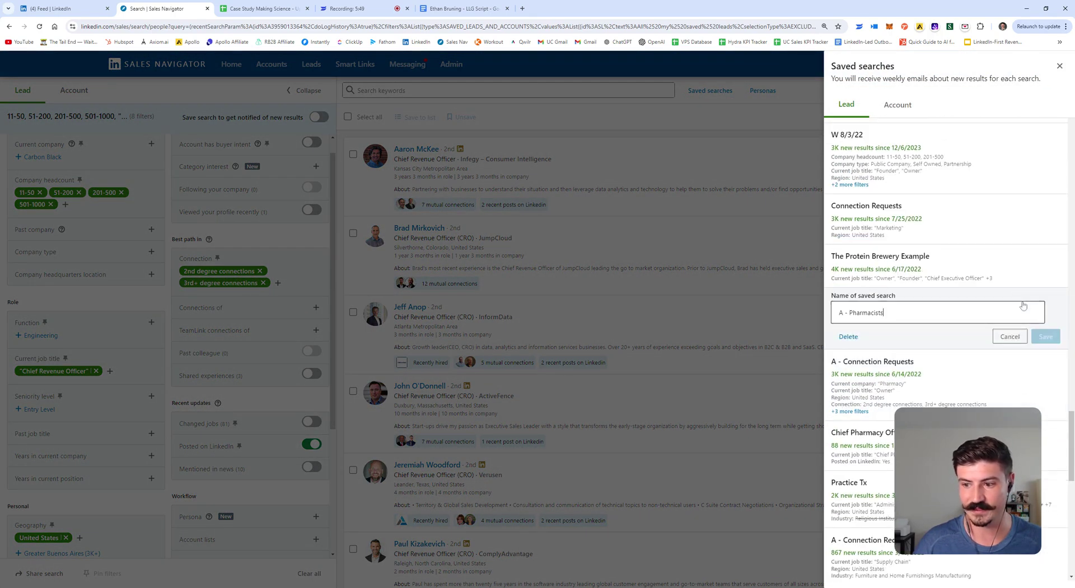
pyautogui.click(845, 338)
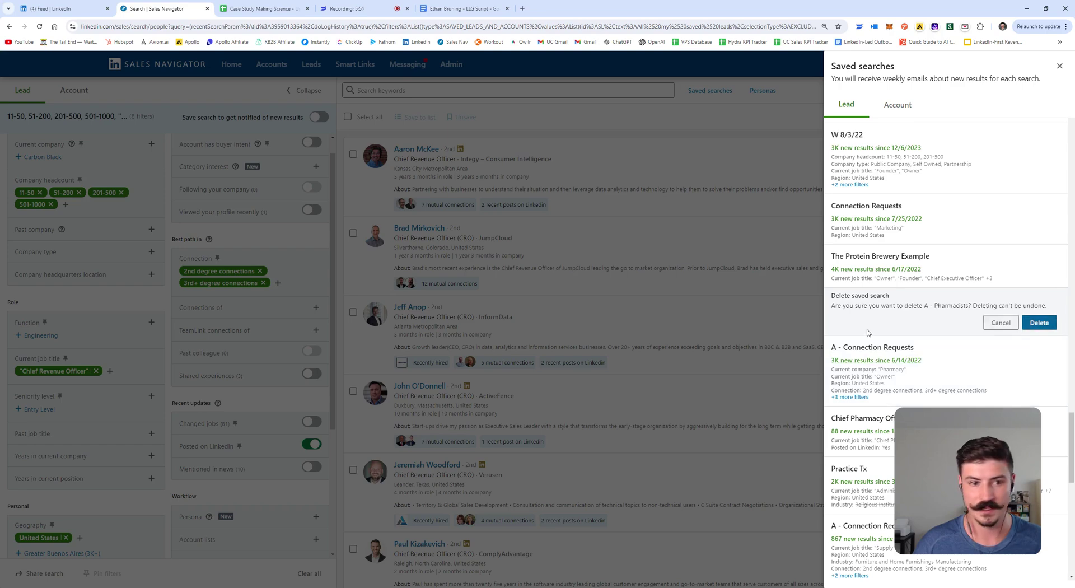
pyautogui.click(1041, 323)
pyautogui.click(619, 134)
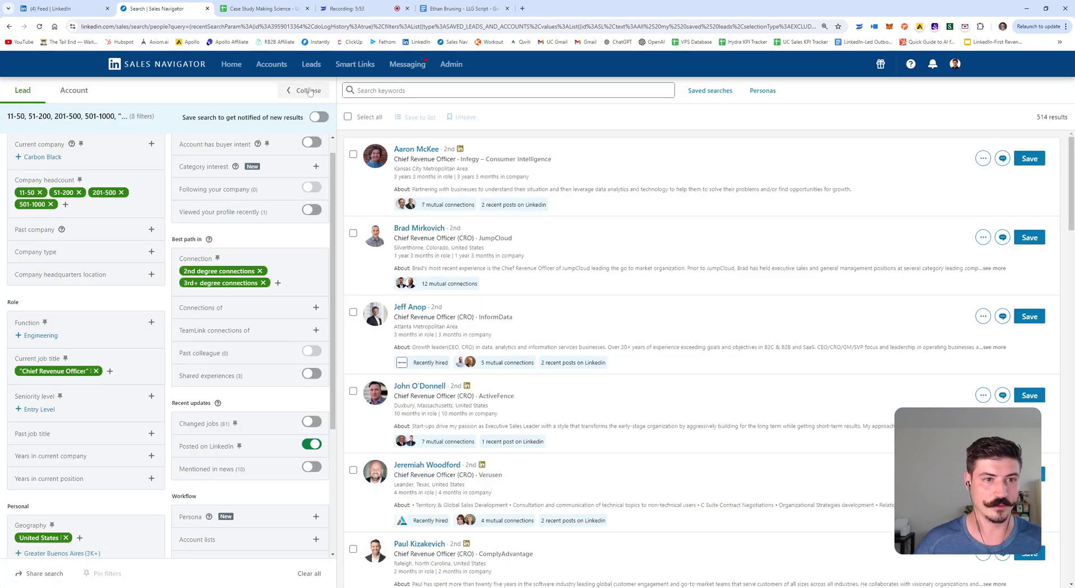
pyautogui.click(319, 117)
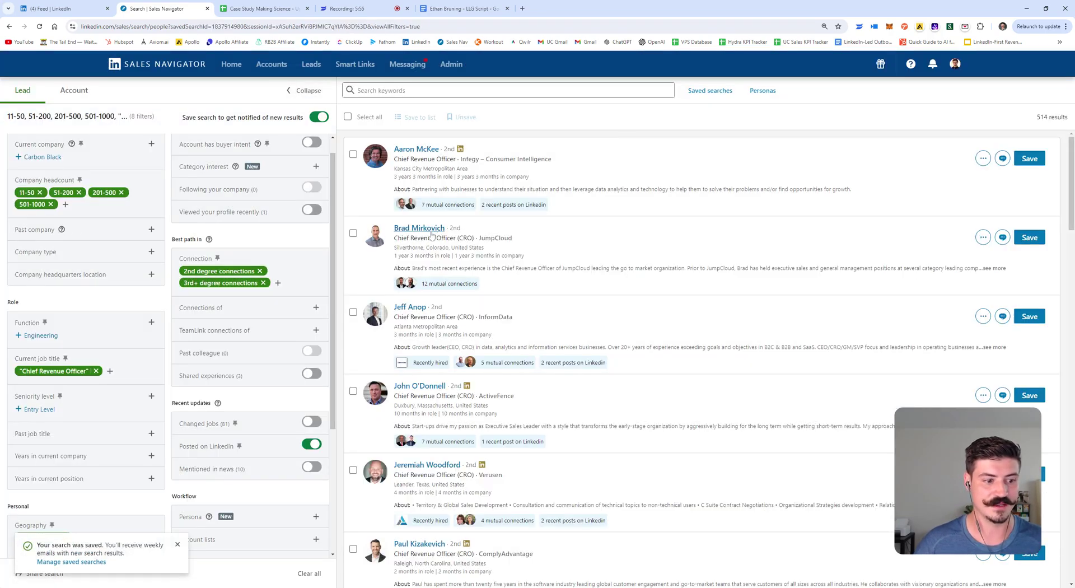
# Replace the default name with 'A - Send Connection Requestss', save it and close the panel.
pyautogui.click(710, 90)
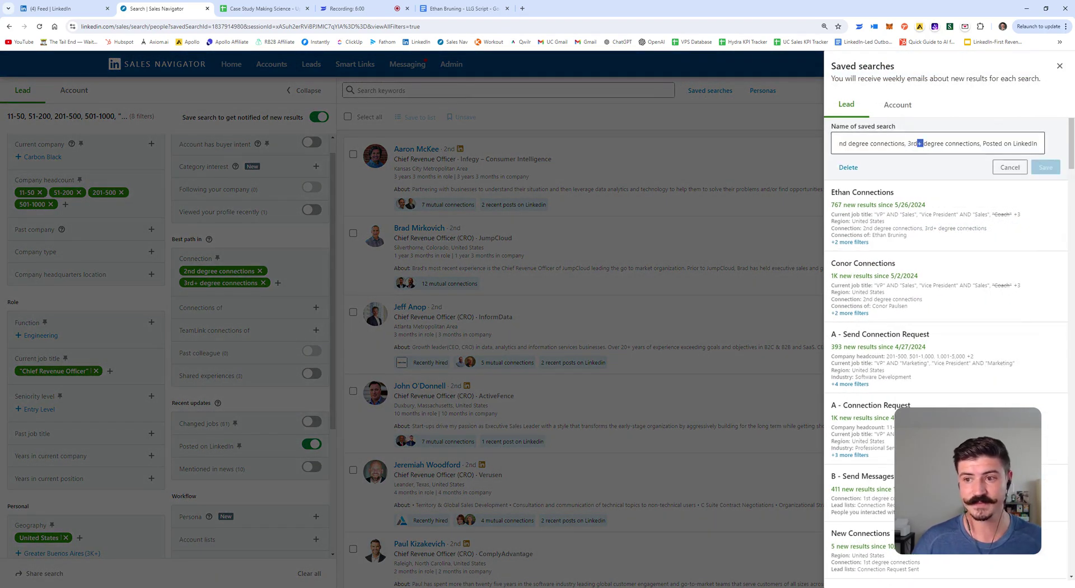
pyautogui.hotkey('ctrl', 'a')
pyautogui.hotkey('ctrl', 'v')
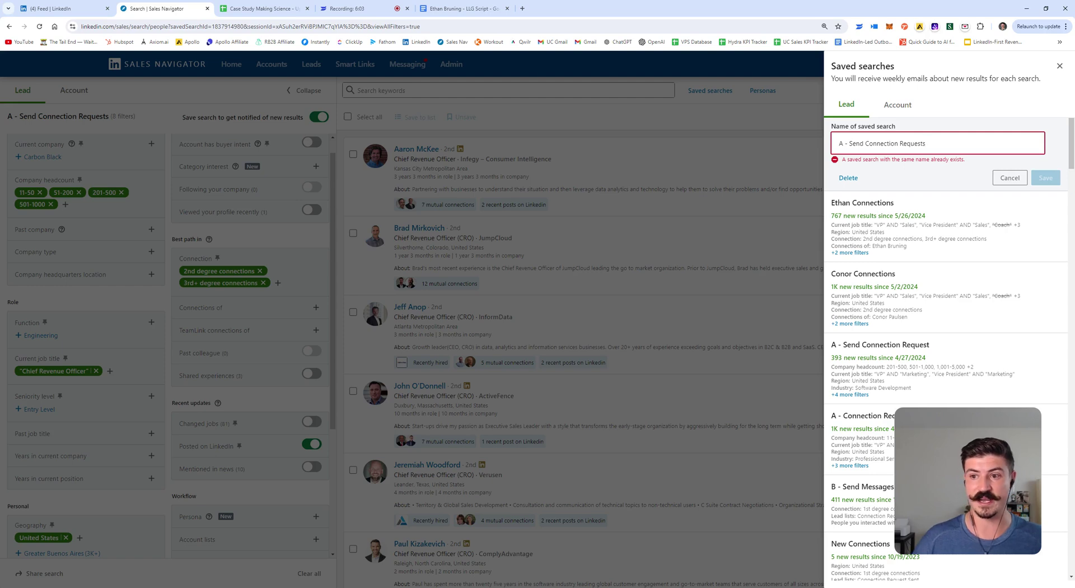
pyautogui.write('s')
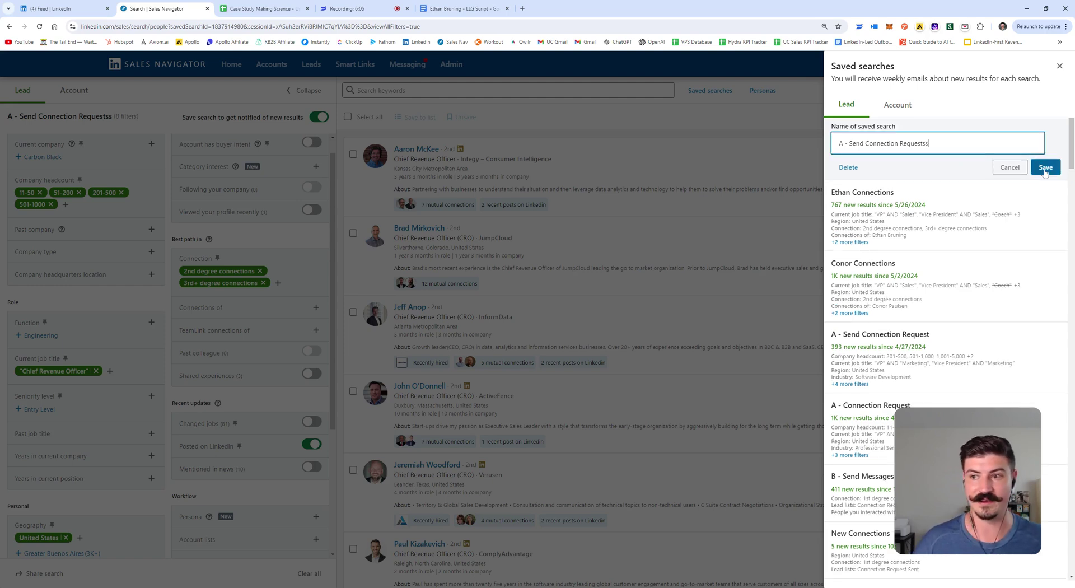
pyautogui.click(1045, 168)
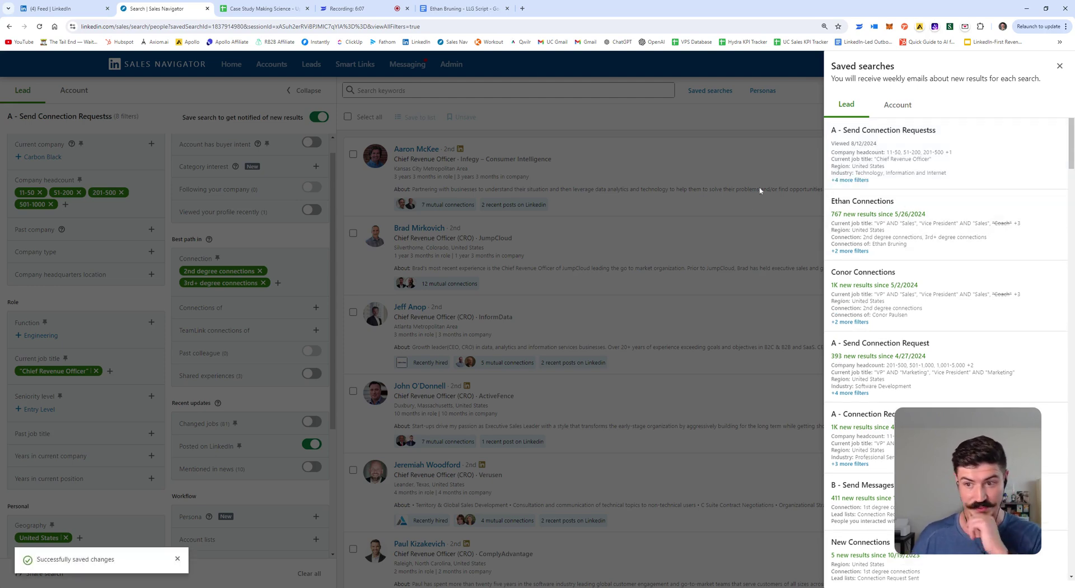
pyautogui.click(710, 252)
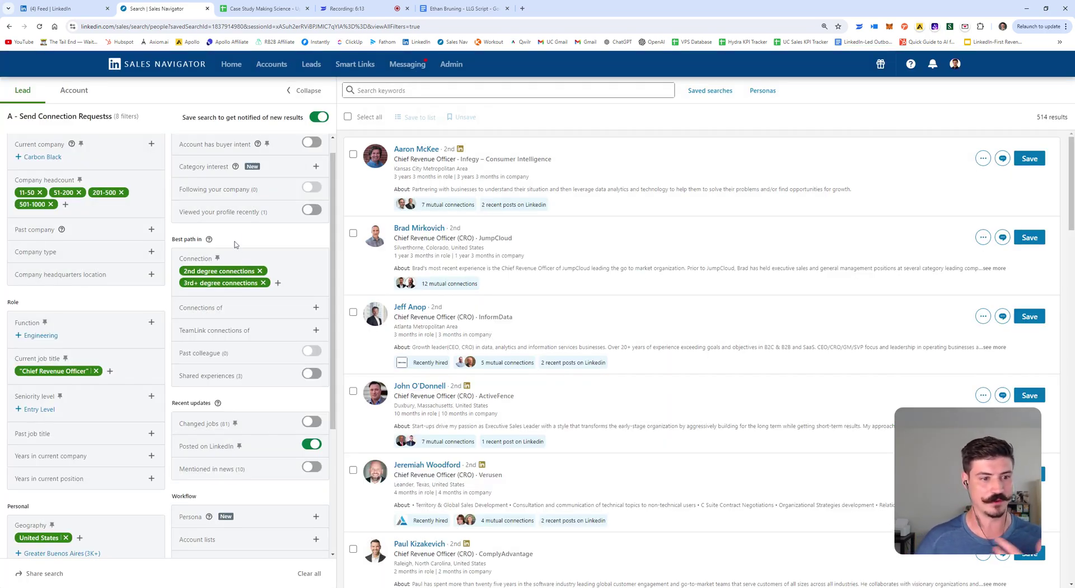
# From the Home page, load the 'A - Send Connection Requestss' saved search with its 514 leads.
pyautogui.scroll(-2, 162, 335)
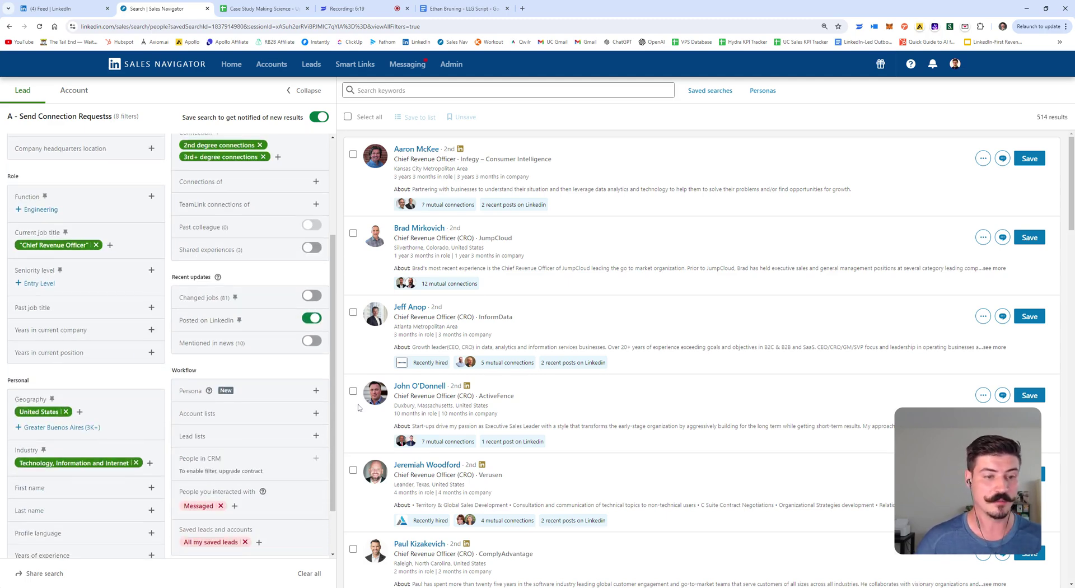
pyautogui.scroll(2, 306, 327)
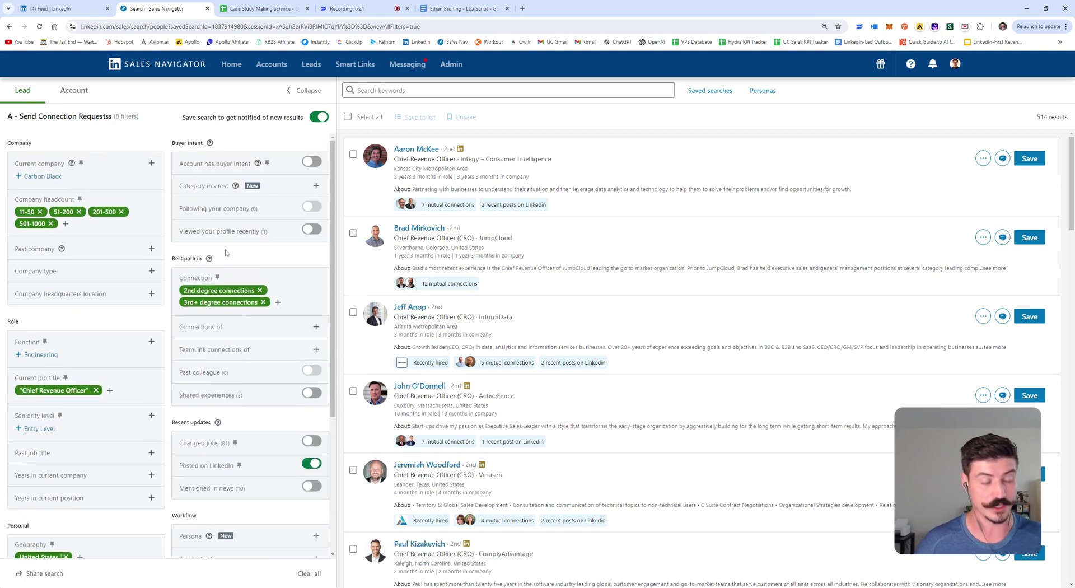
pyautogui.click(141, 66)
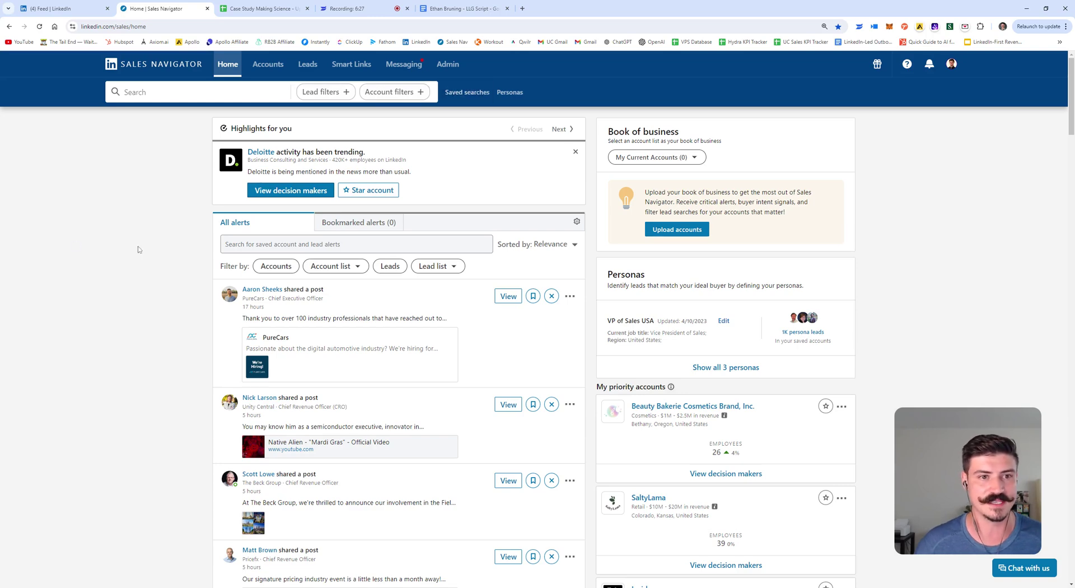
pyautogui.click(468, 93)
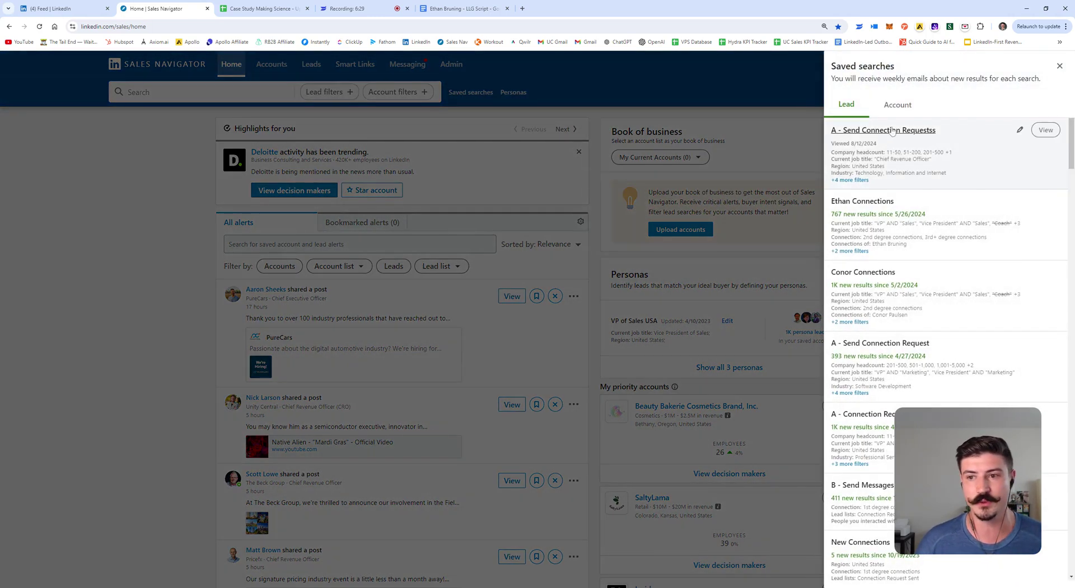
pyautogui.click(901, 131)
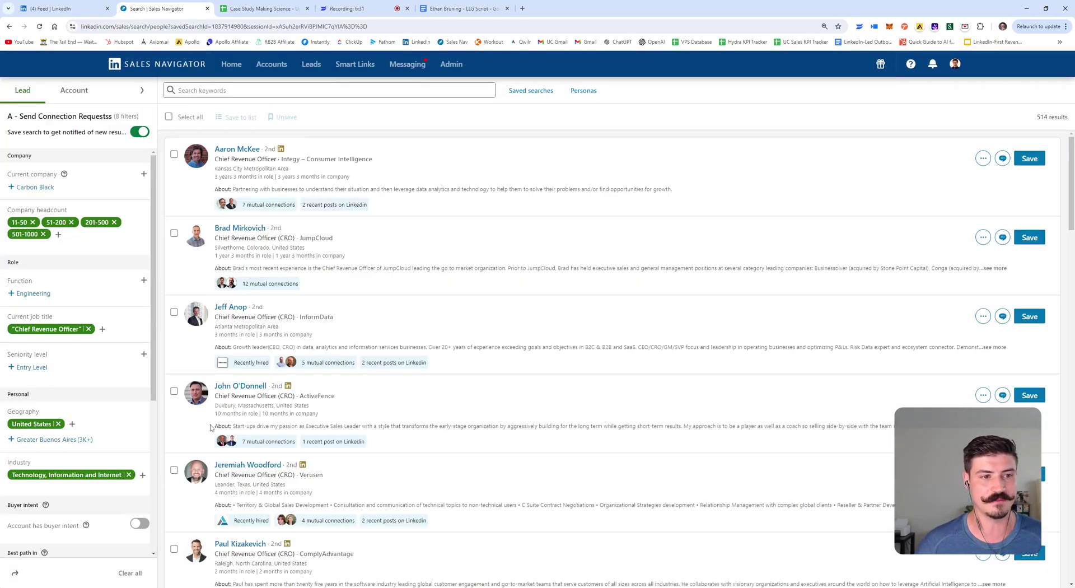
# Select all 25 leads on the page and save them to the Connection Request Sent list.
pyautogui.click(169, 116)
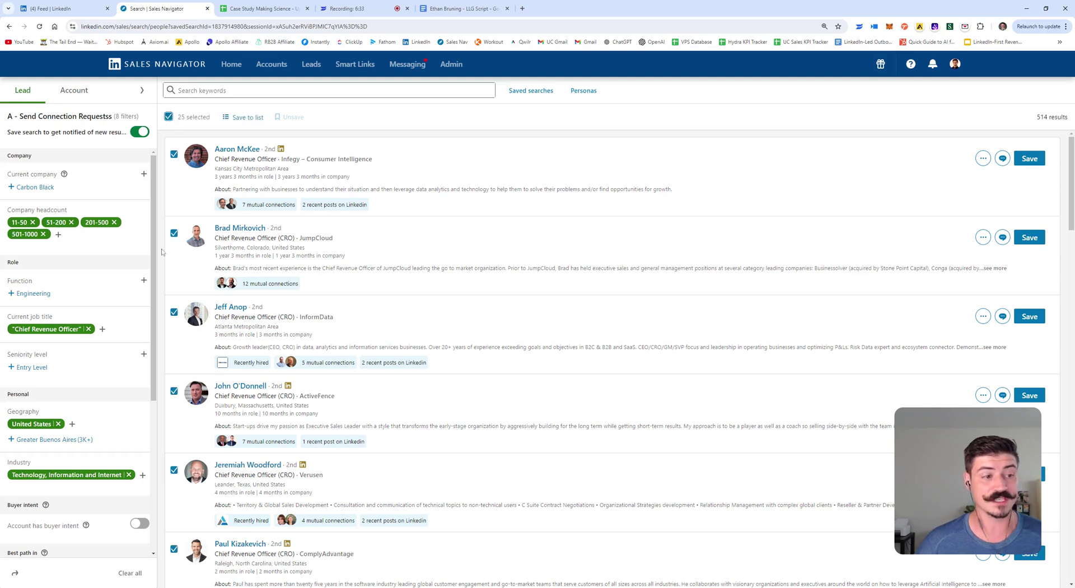
pyautogui.click(258, 122)
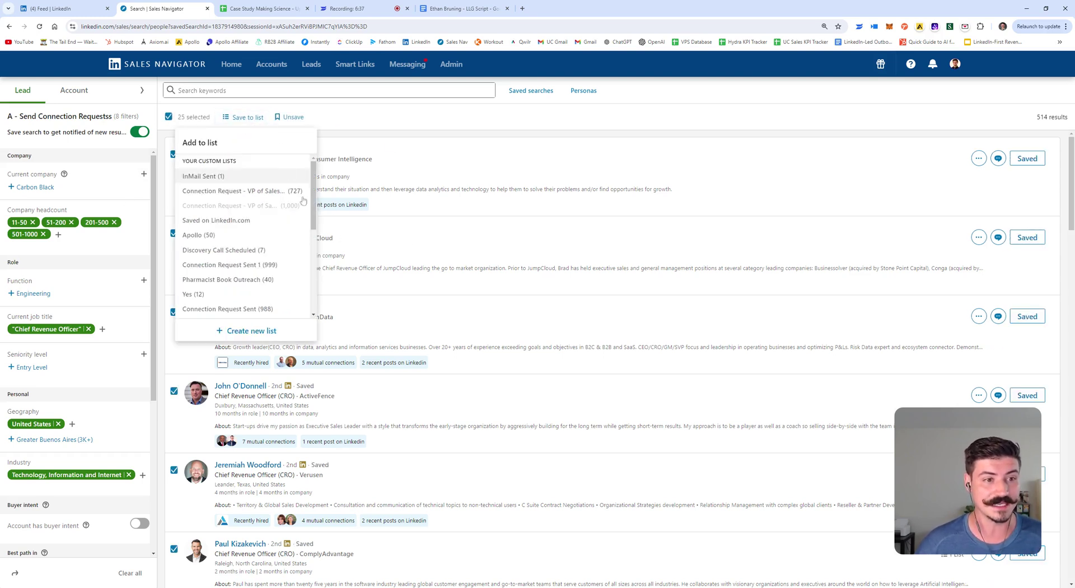
pyautogui.scroll(-2, 312, 230)
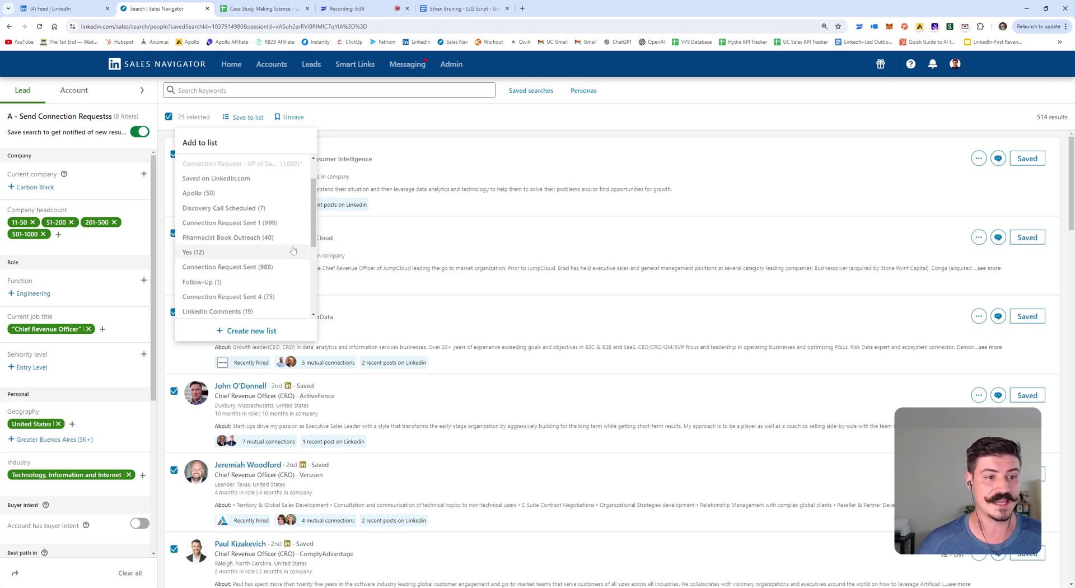
pyautogui.scroll(-5, 293, 251)
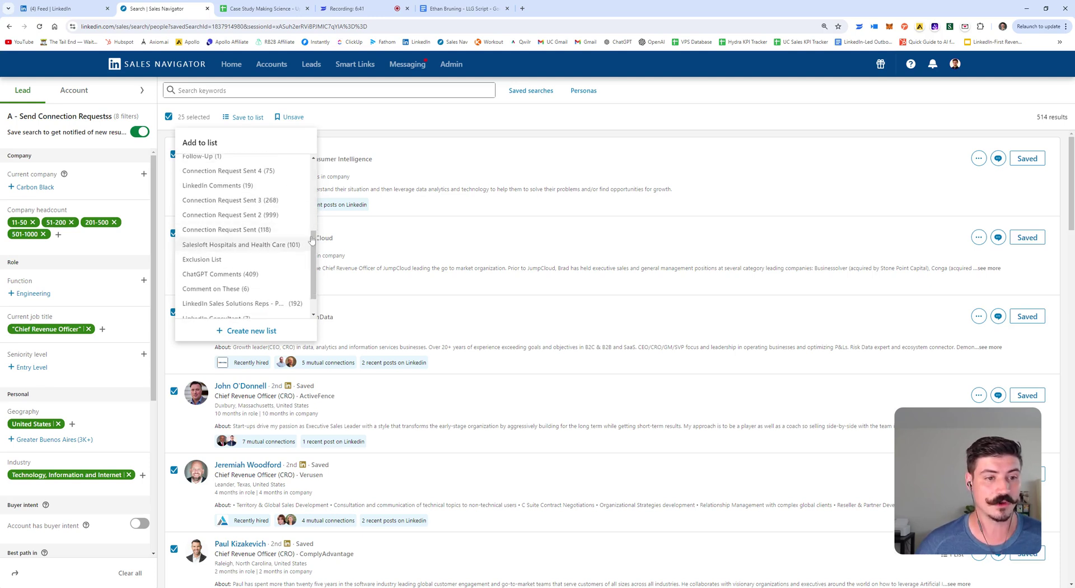
pyautogui.scroll(6, 280, 224)
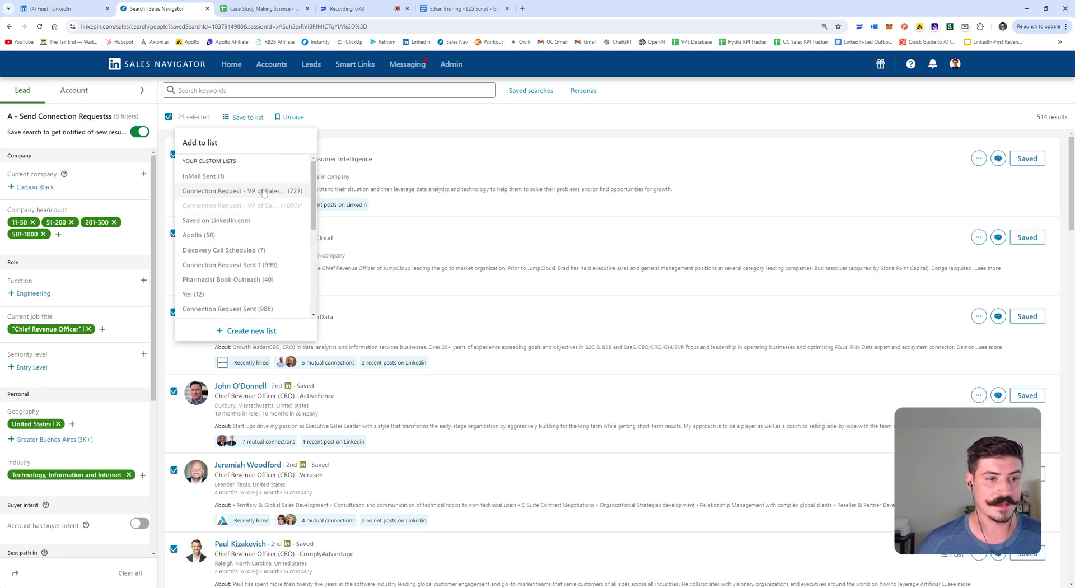
pyautogui.scroll(-5, 274, 219)
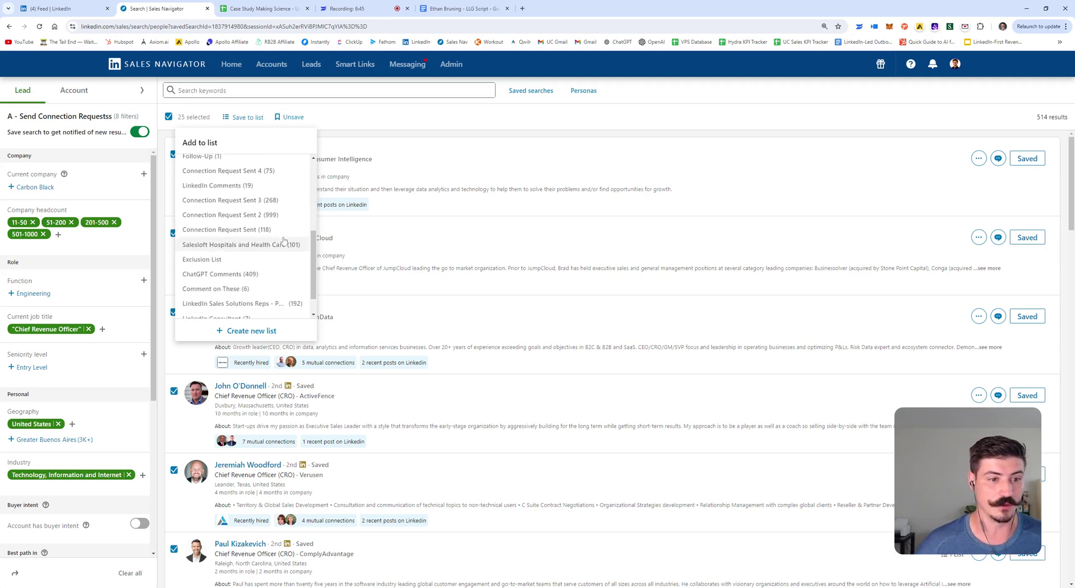
pyautogui.scroll(5, 286, 235)
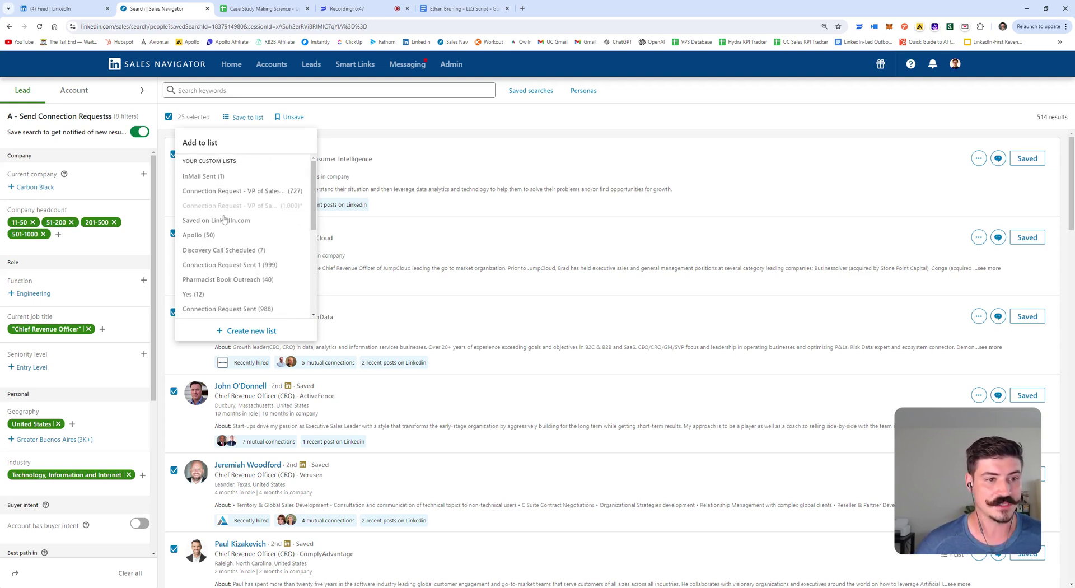
pyautogui.scroll(-3, 269, 236)
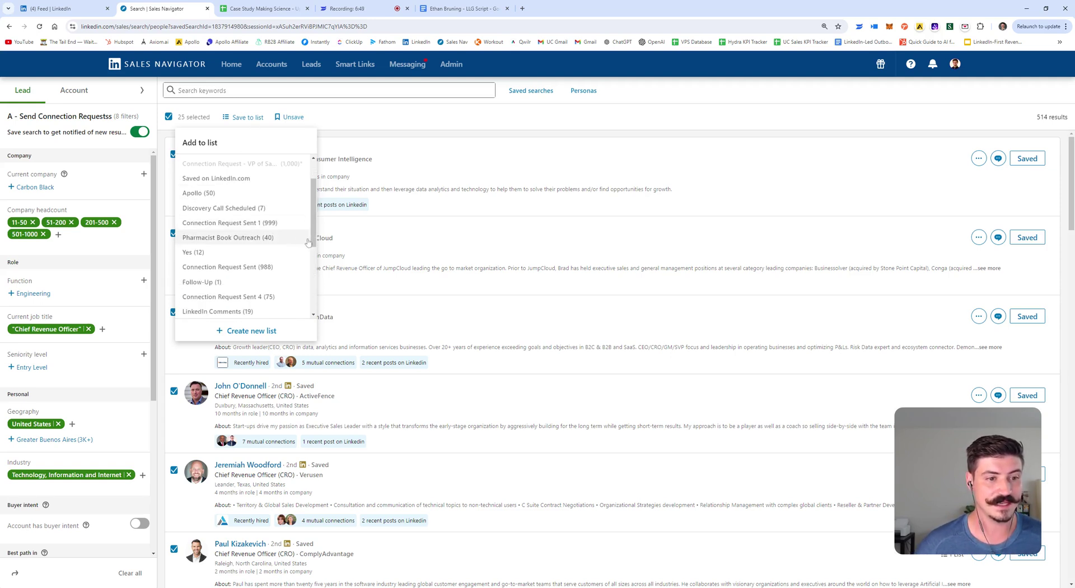
pyautogui.scroll(-3, 275, 272)
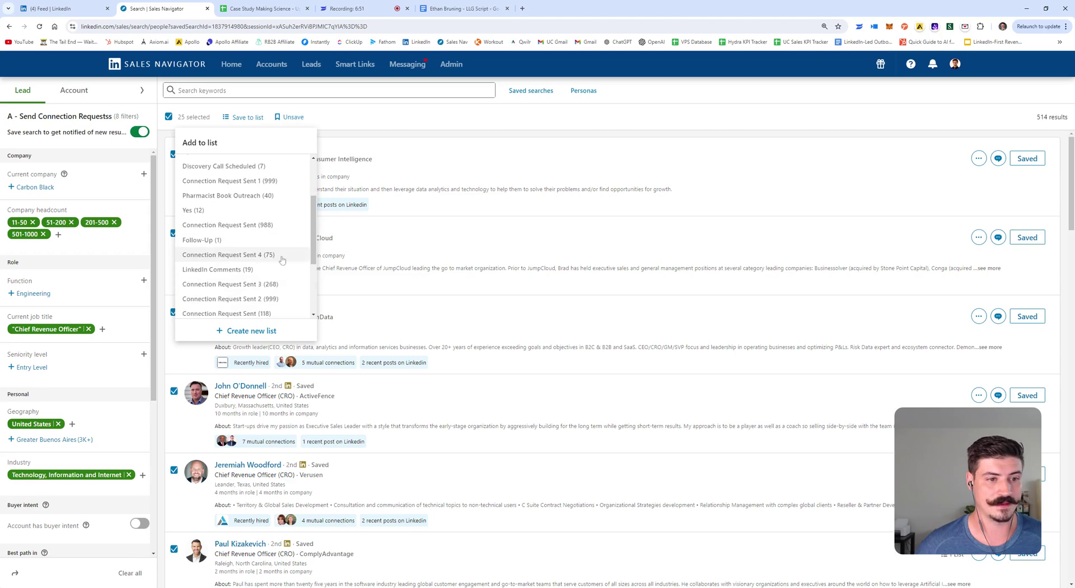
pyautogui.scroll(-3, 269, 302)
pyautogui.click(267, 274)
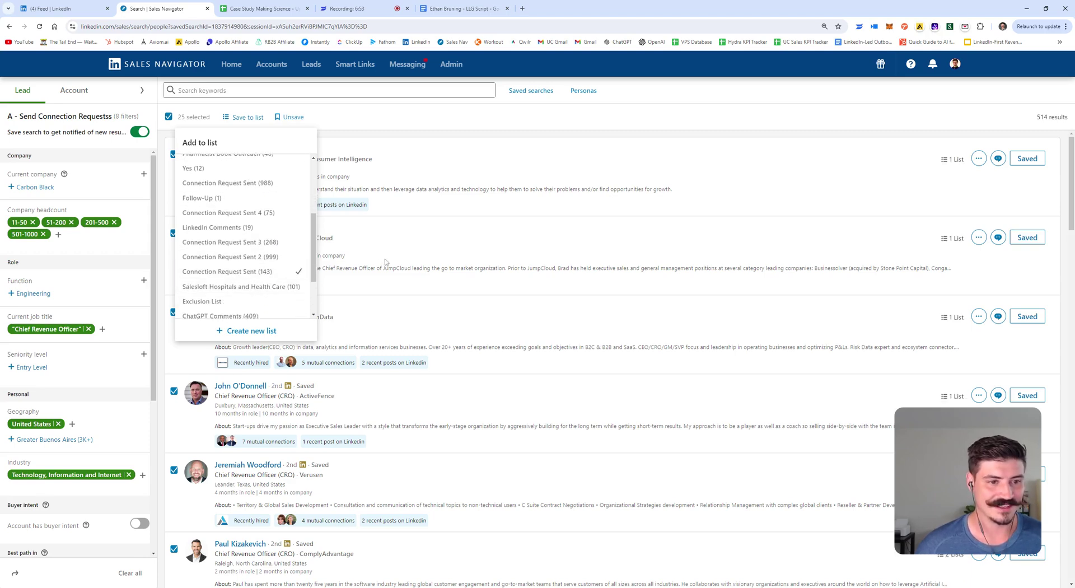
# Send connection invitations without a note to the first six leads on the page.
pyautogui.click(980, 160)
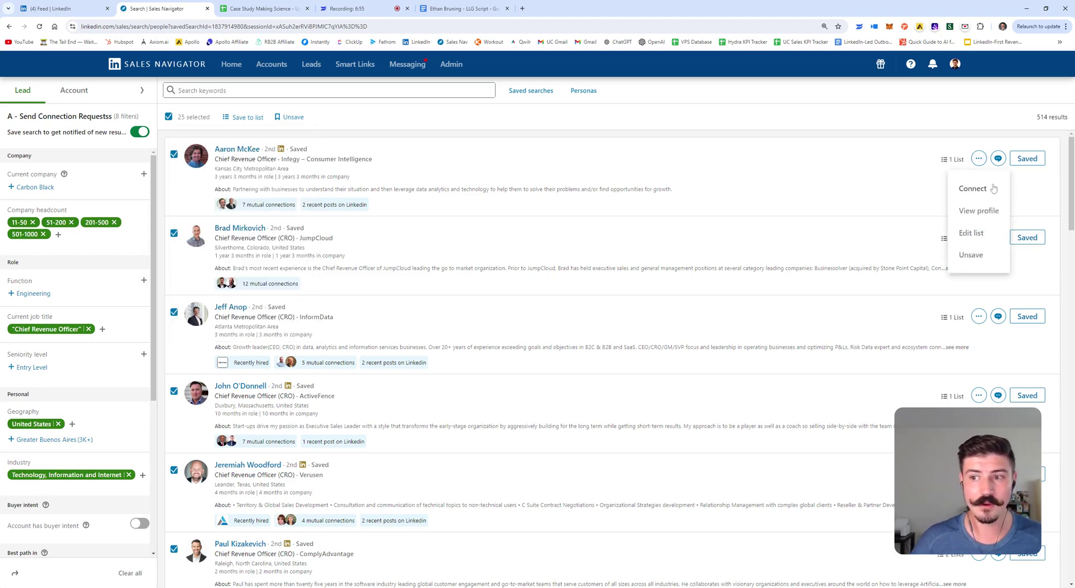
pyautogui.click(968, 186)
pyautogui.click(616, 381)
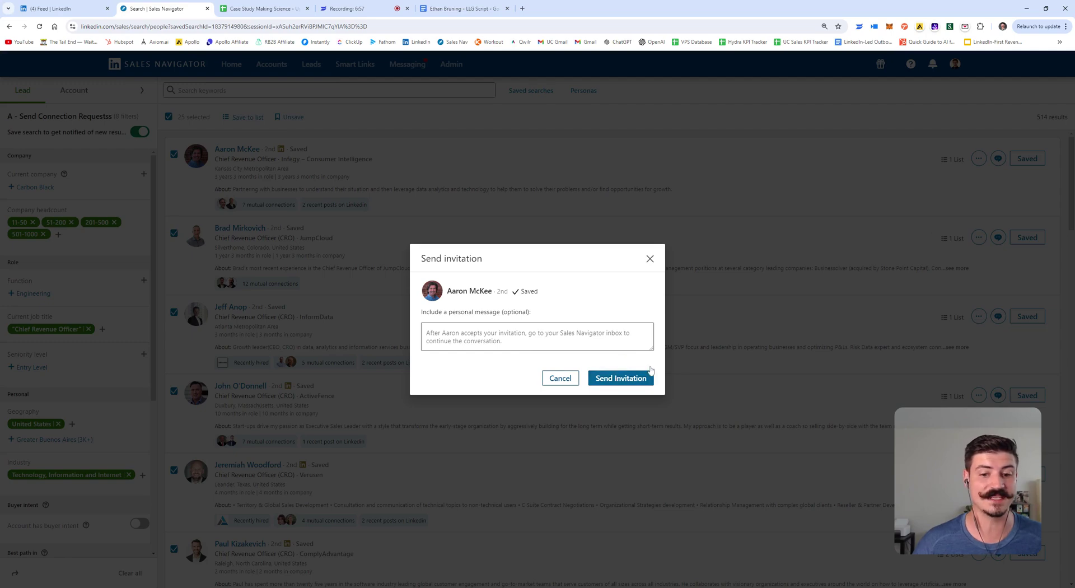
pyautogui.click(978, 237)
pyautogui.click(966, 264)
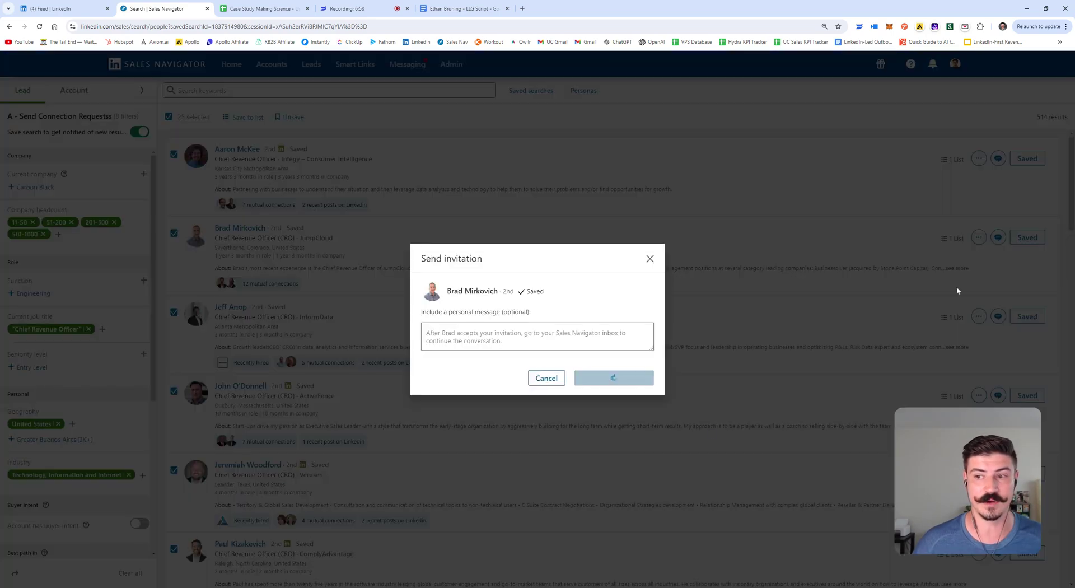
pyautogui.click(979, 316)
pyautogui.click(967, 347)
pyautogui.click(611, 378)
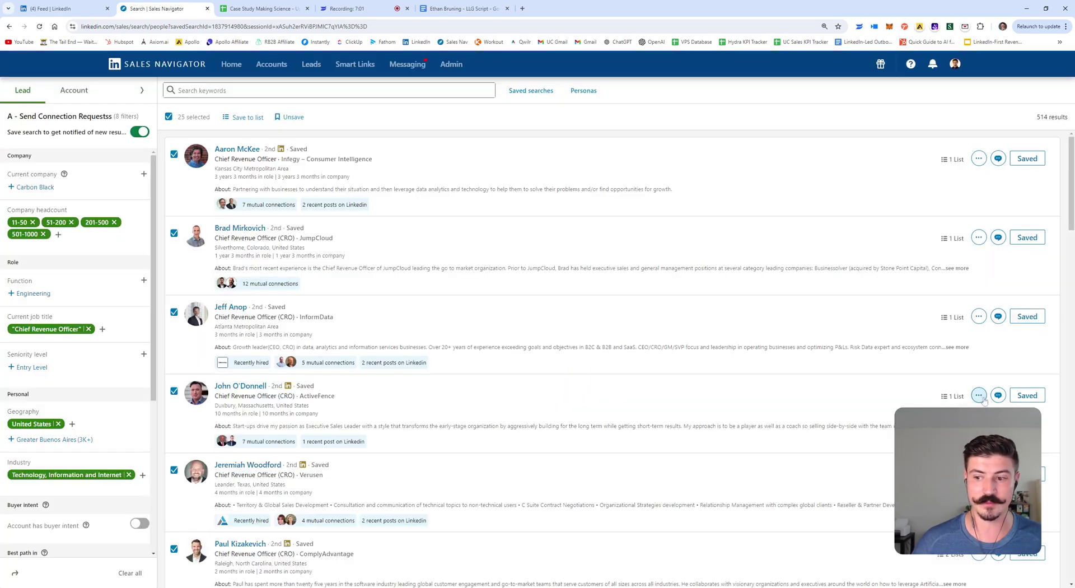
pyautogui.click(979, 395)
pyautogui.click(967, 427)
pyautogui.click(621, 379)
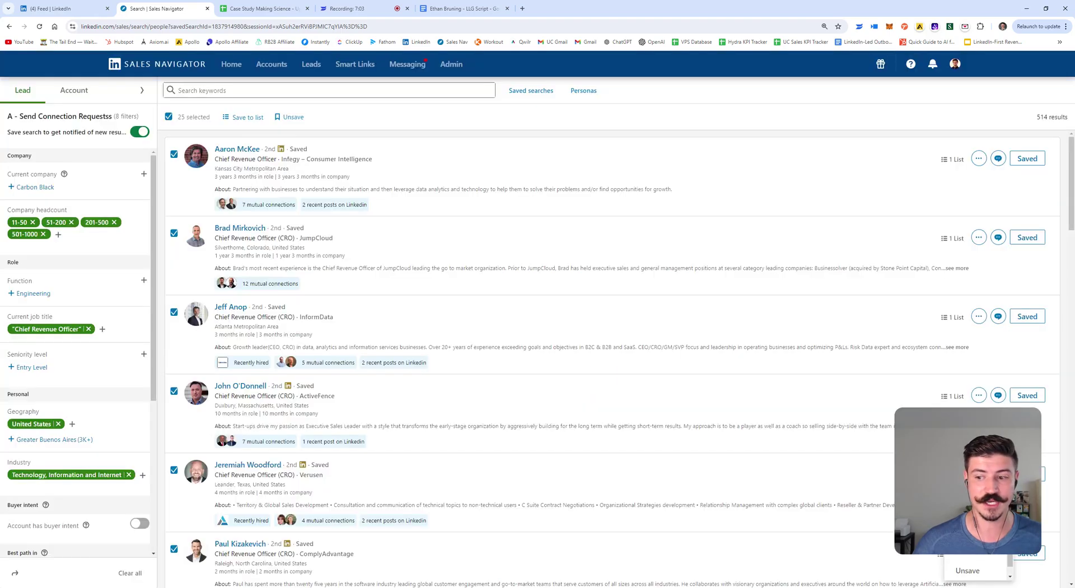
pyautogui.click(979, 474)
pyautogui.click(967, 506)
pyautogui.click(621, 379)
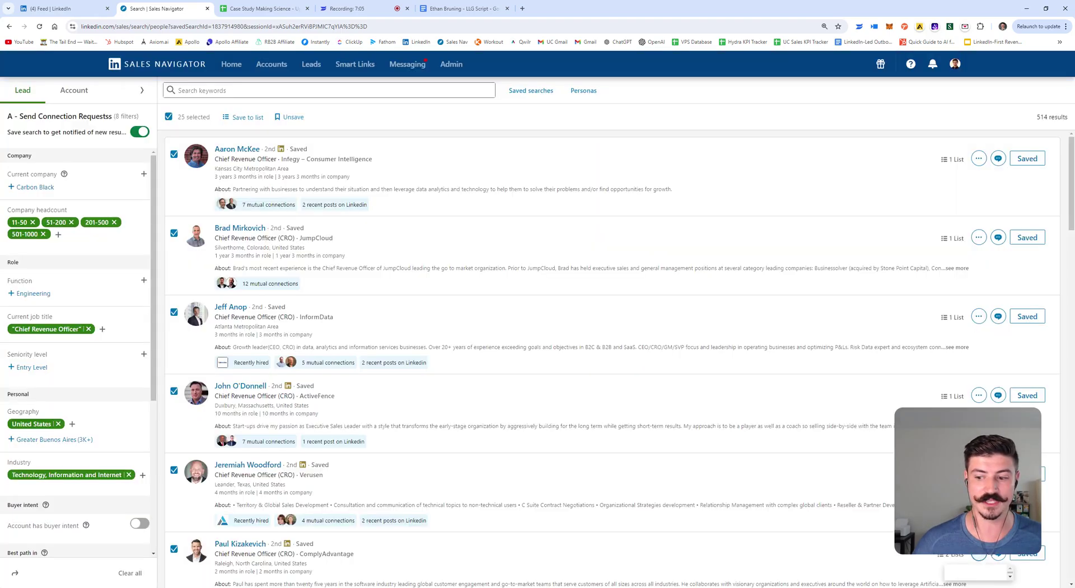
pyautogui.click(987, 582)
pyautogui.click(620, 379)
# Send invitations to the next leads, including the LiveSwitch, Contentstack, Symbl.ai and Nexus Cognitive Technologies CROs.
pyautogui.scroll(-2, 725, 344)
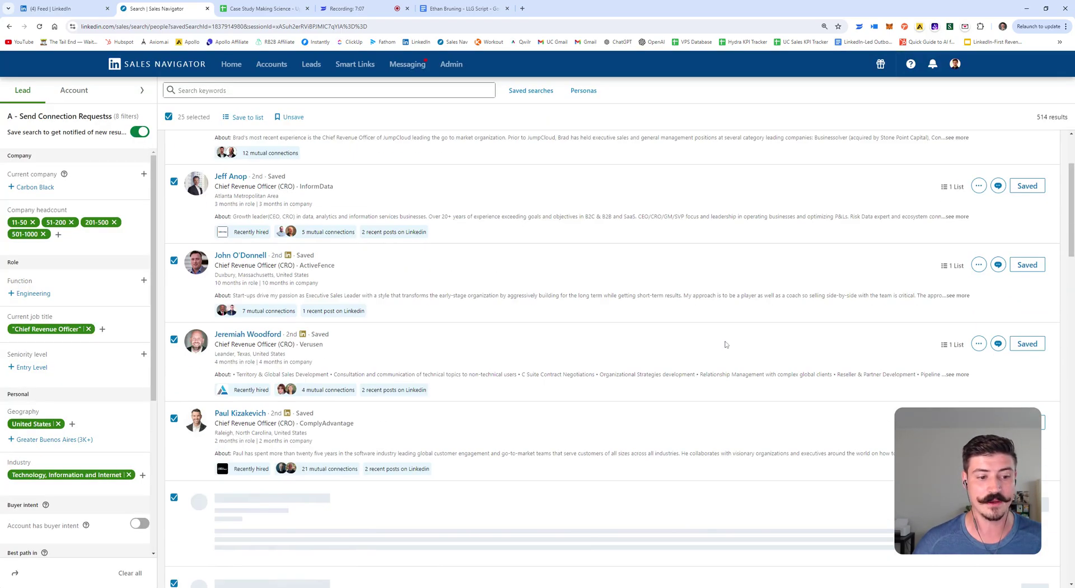
pyautogui.scroll(-5, 726, 344)
pyautogui.click(979, 169)
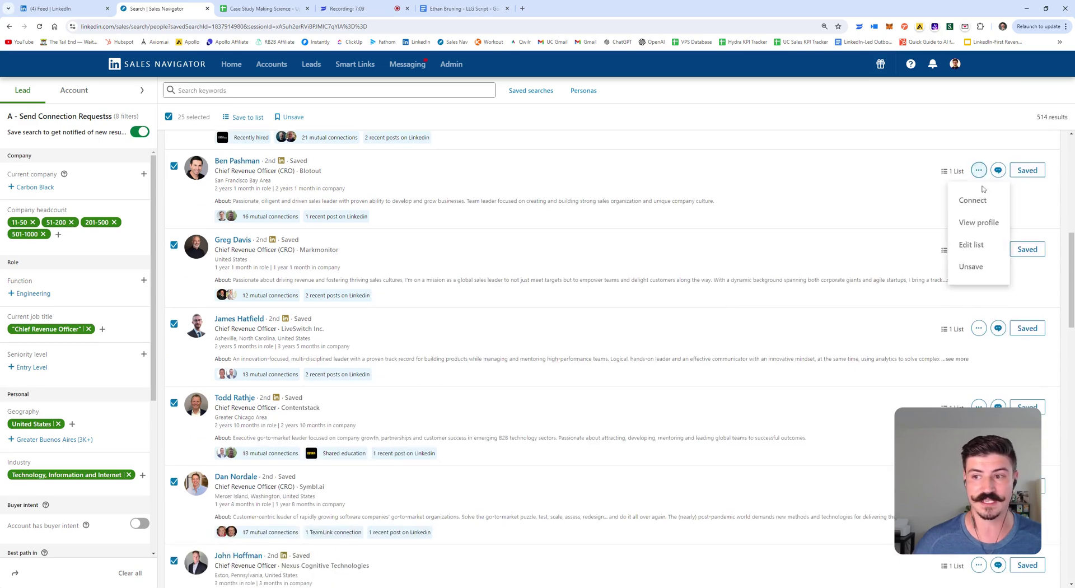
pyautogui.click(974, 200)
pyautogui.click(979, 250)
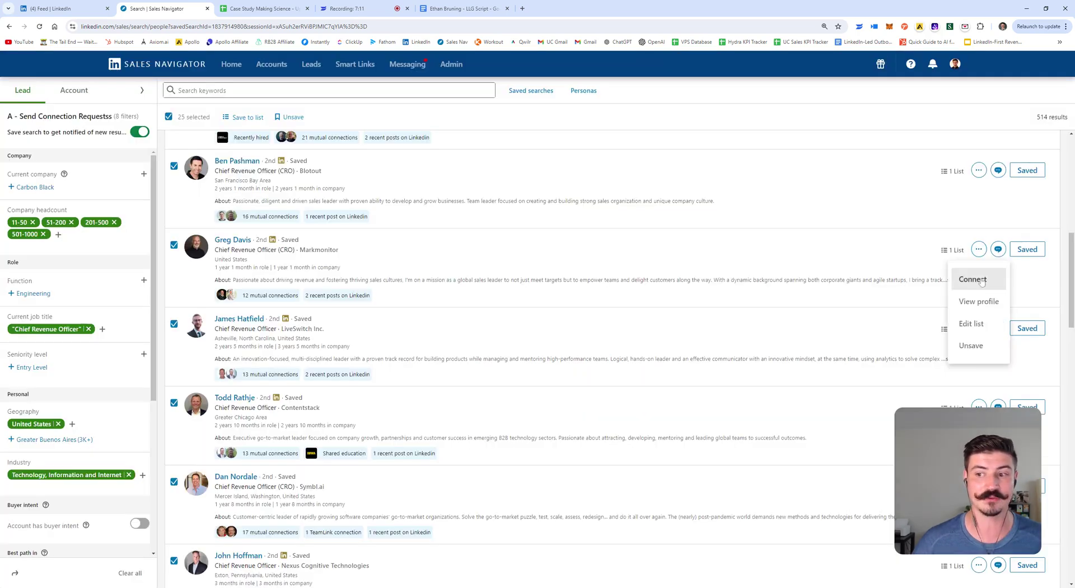
pyautogui.click(977, 279)
pyautogui.click(620, 378)
pyautogui.click(979, 328)
pyautogui.click(977, 358)
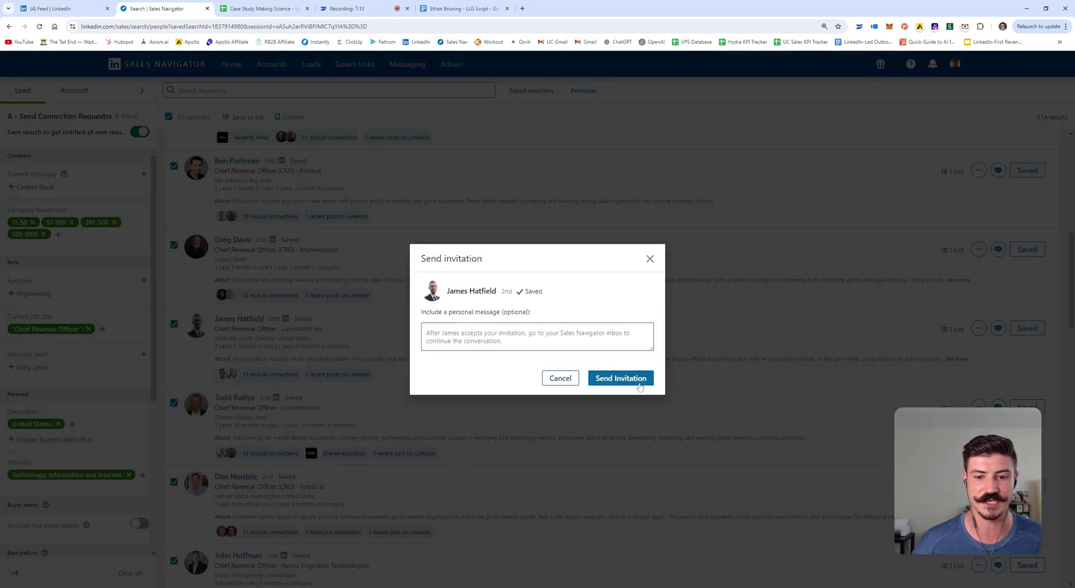
pyautogui.click(621, 378)
pyautogui.click(979, 408)
pyautogui.click(977, 437)
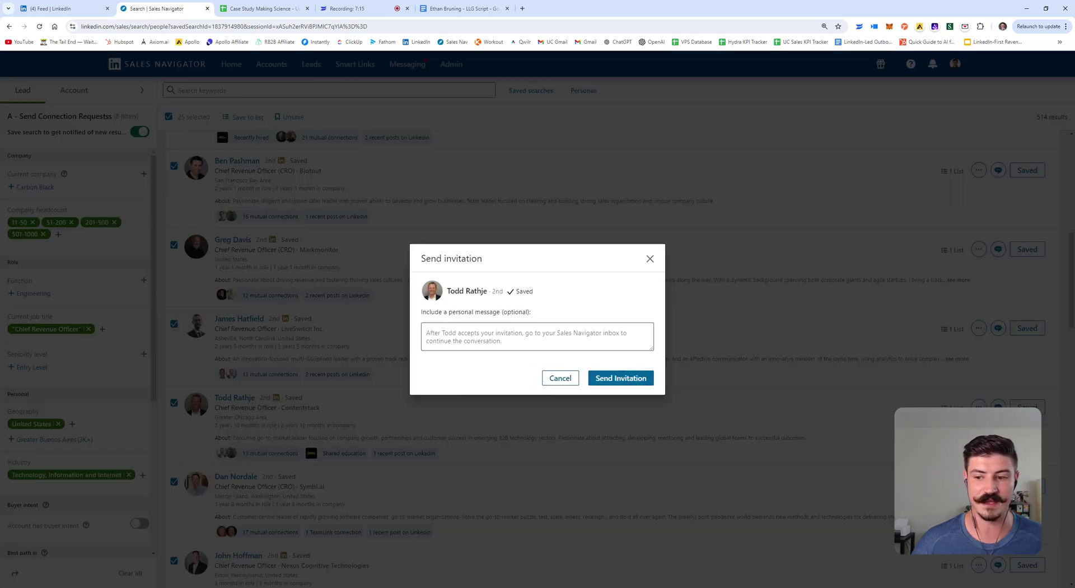
pyautogui.click(620, 378)
pyautogui.click(979, 486)
pyautogui.click(977, 517)
pyautogui.click(980, 570)
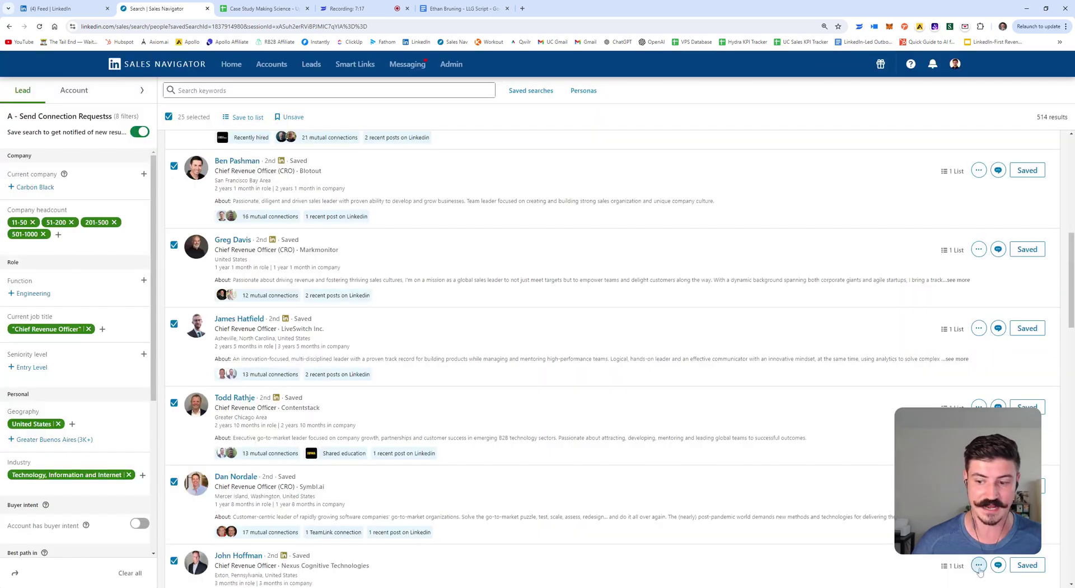
pyautogui.click(977, 535)
pyautogui.click(731, 347)
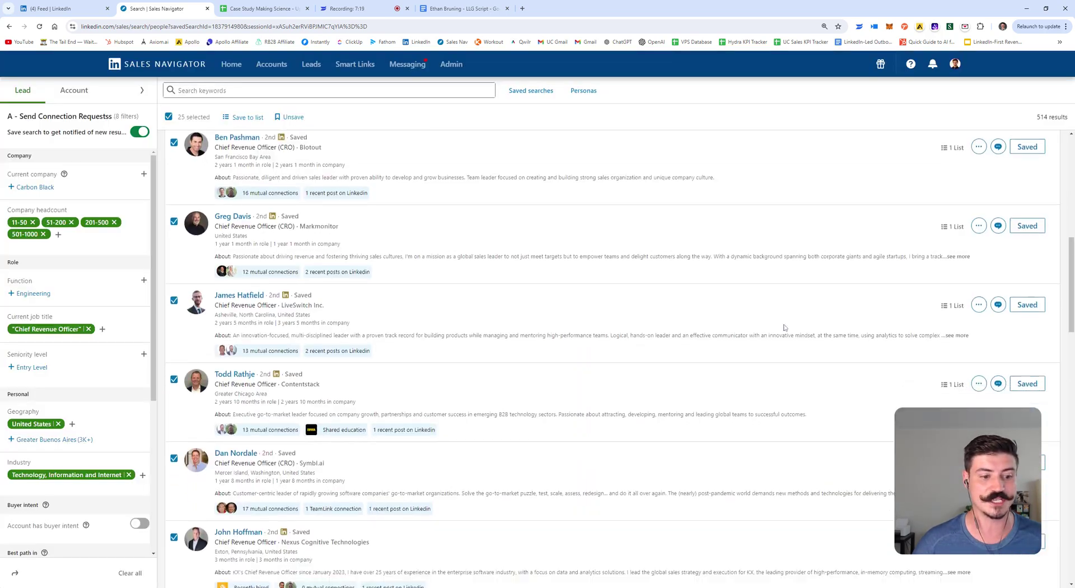
# Send invitations to the VETRO, EOX Vantage, VanillaSoft, tvScientific, Allego and Bynder CROs.
pyautogui.scroll(-7, 780, 323)
pyautogui.scroll(-1, 774, 329)
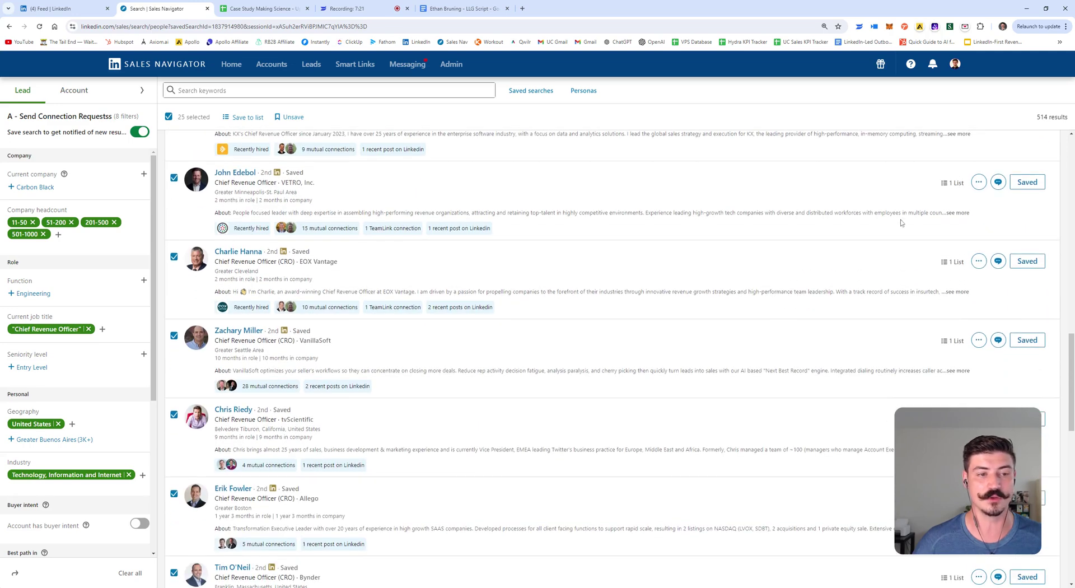
pyautogui.click(979, 182)
pyautogui.click(979, 216)
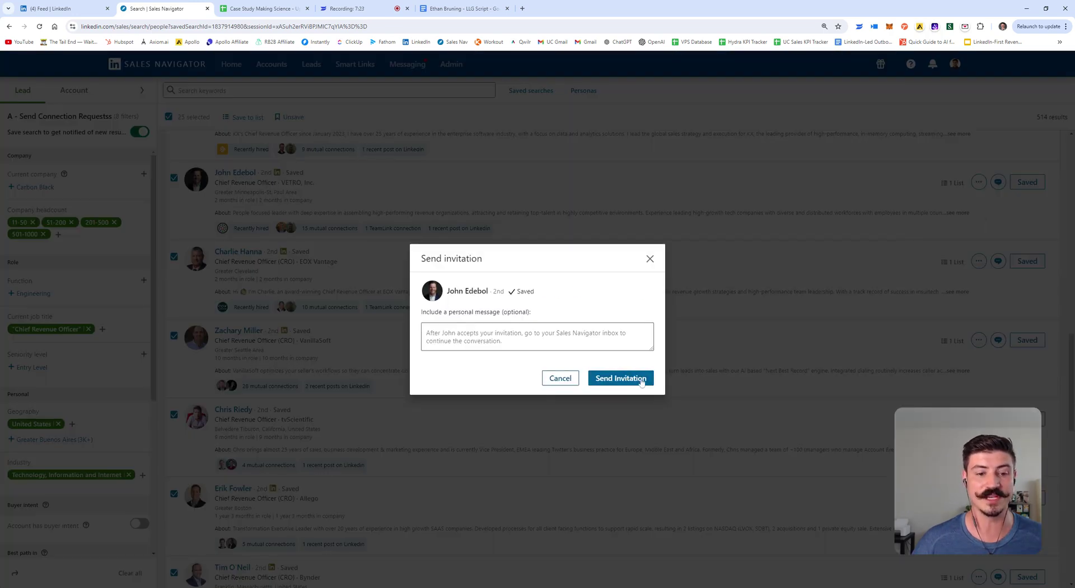
pyautogui.click(641, 379)
pyautogui.click(979, 261)
pyautogui.click(977, 294)
pyautogui.click(621, 378)
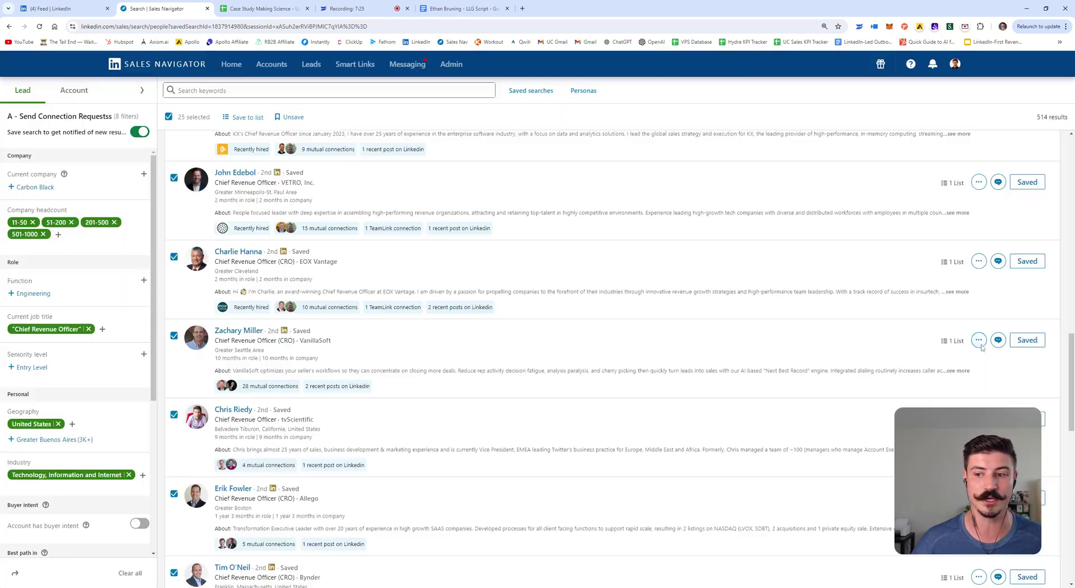
pyautogui.click(979, 339)
pyautogui.click(978, 374)
pyautogui.click(638, 378)
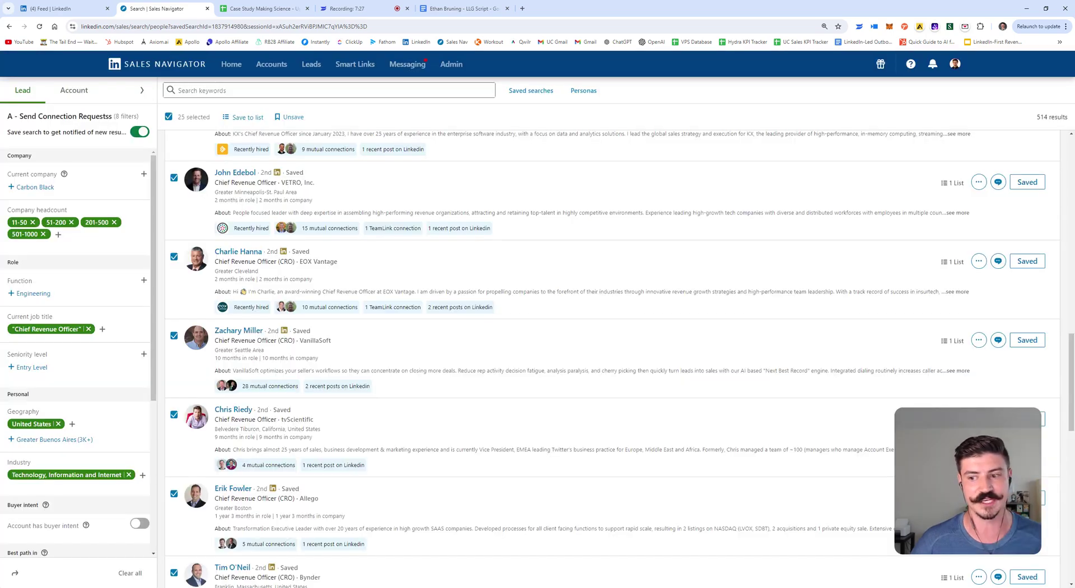
pyautogui.click(978, 419)
pyautogui.click(979, 453)
pyautogui.click(620, 378)
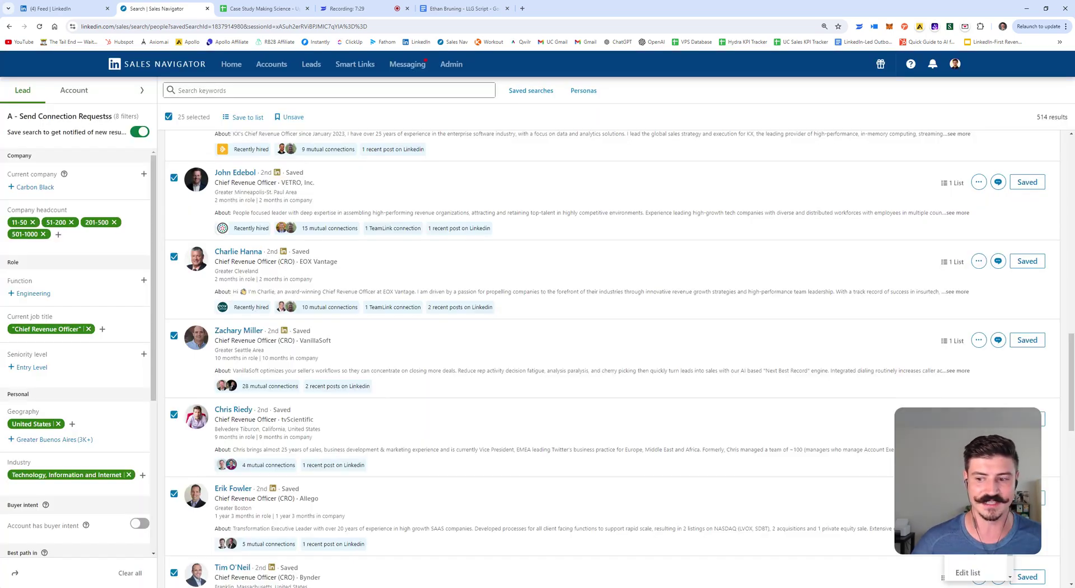
pyautogui.click(978, 532)
pyautogui.click(1002, 555)
pyautogui.click(979, 577)
pyautogui.click(979, 544)
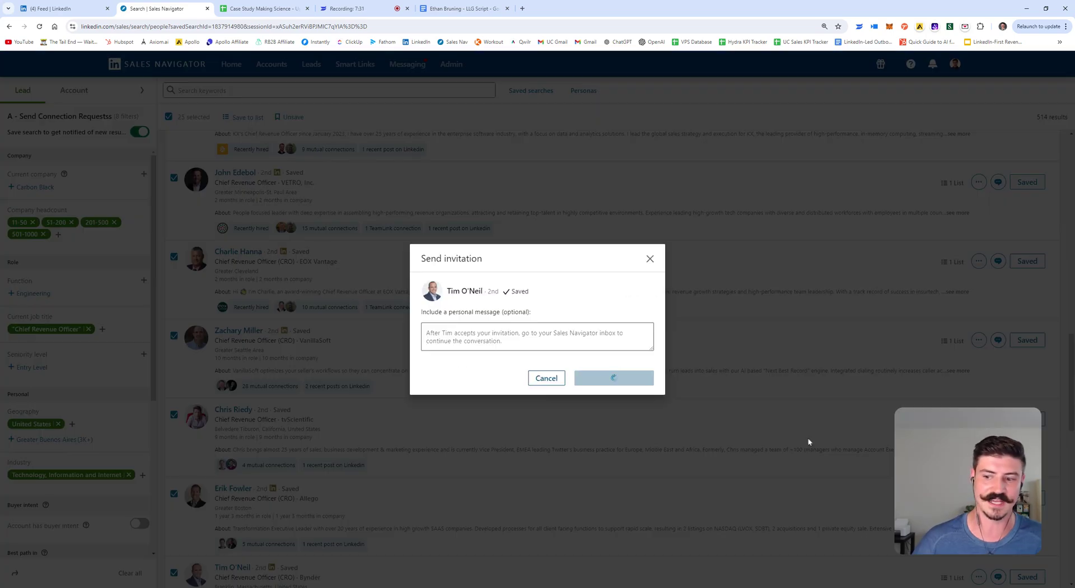
pyautogui.click(768, 353)
# Send invitations to the Miva, Verosint, Yottaa, Three Link Solutions, Kong, Assurified and Boosted.ai CROs.
pyautogui.scroll(-8, 768, 353)
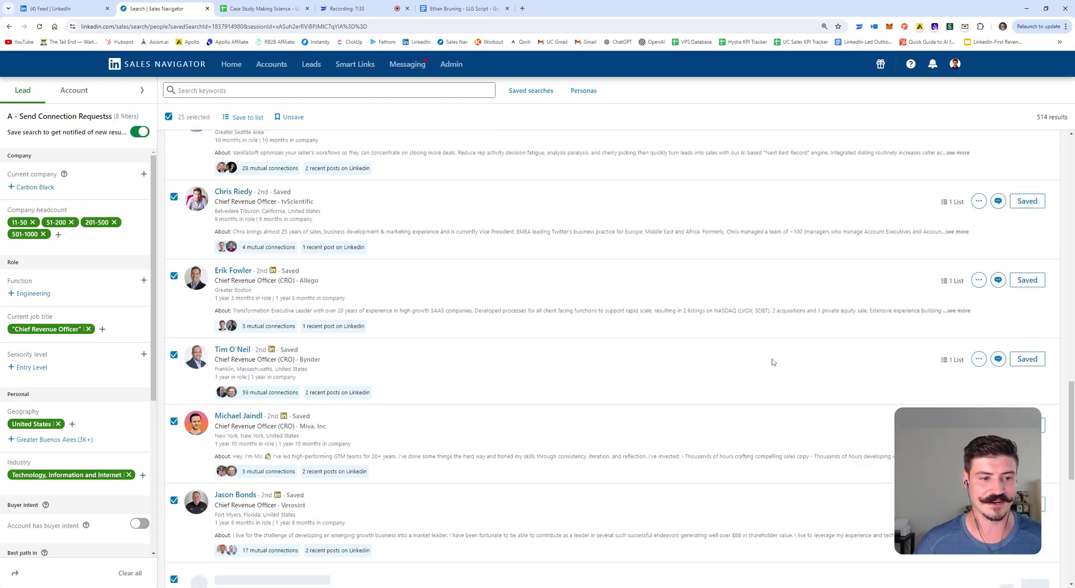
pyautogui.click(979, 181)
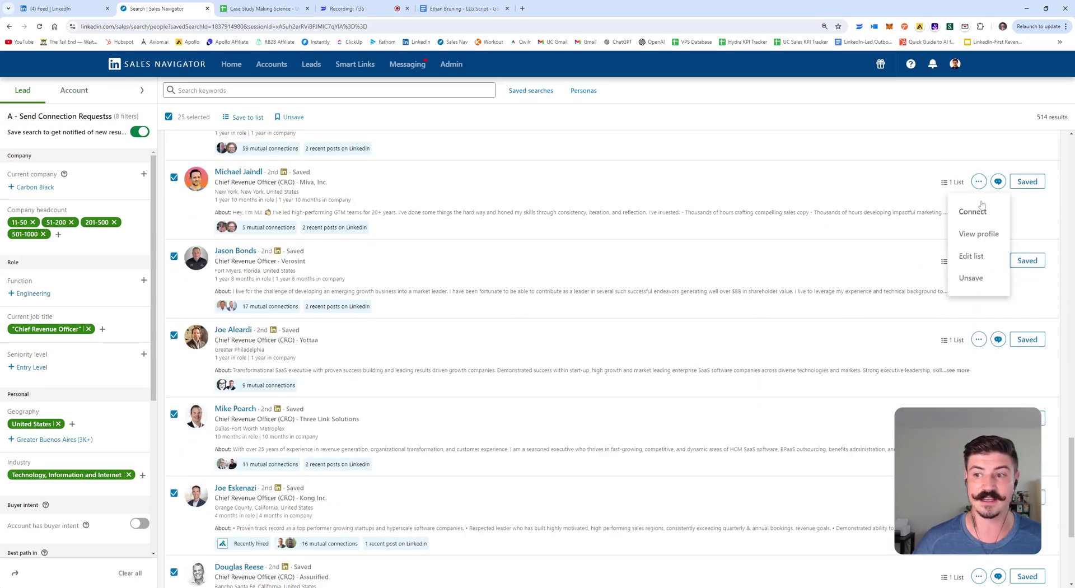
pyautogui.click(978, 211)
pyautogui.click(919, 302)
pyautogui.click(979, 261)
pyautogui.click(978, 290)
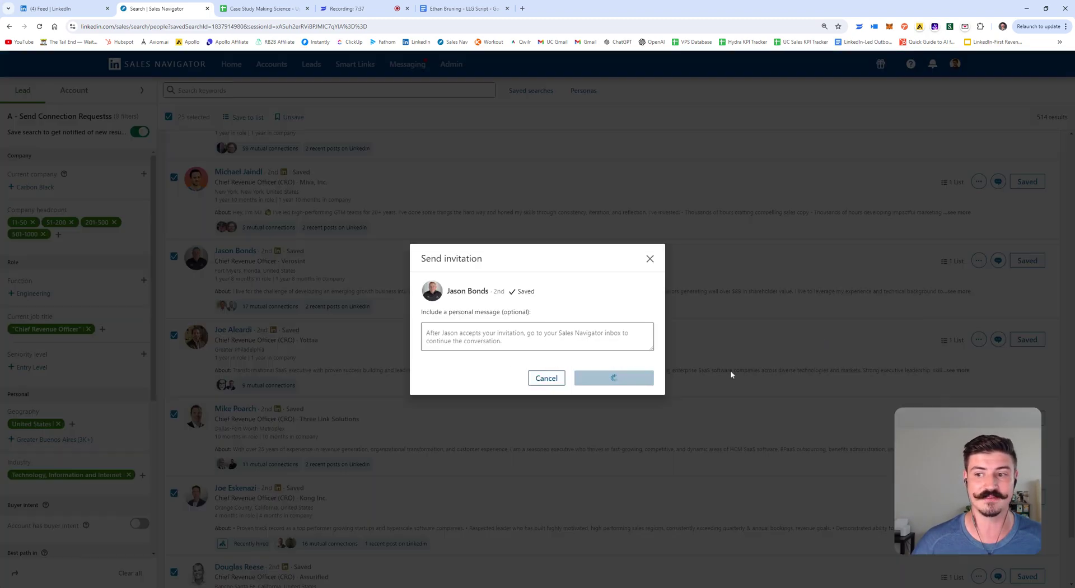
pyautogui.click(984, 341)
pyautogui.click(980, 340)
pyautogui.click(979, 369)
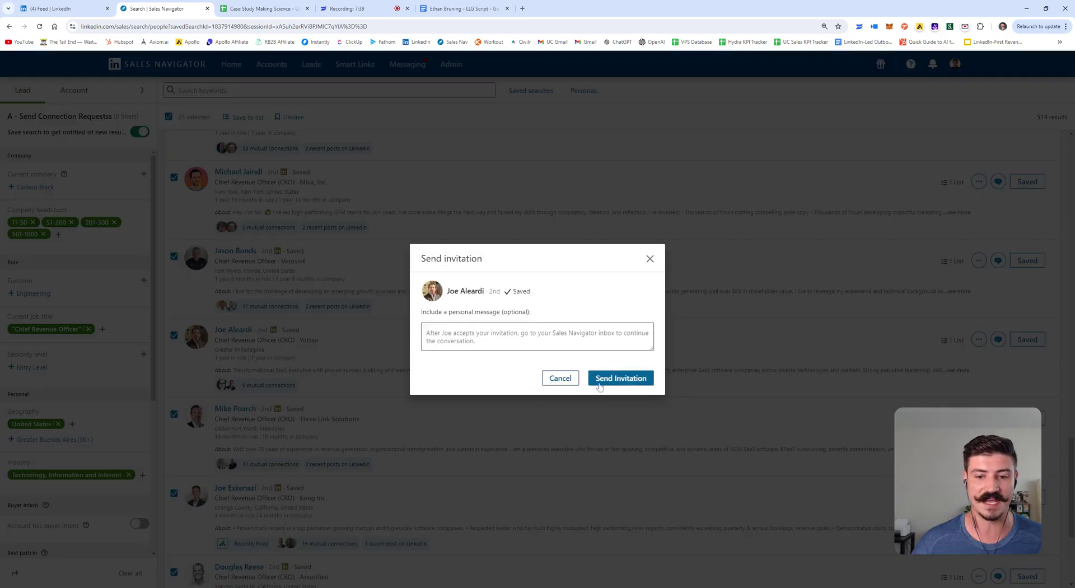
pyautogui.click(620, 378)
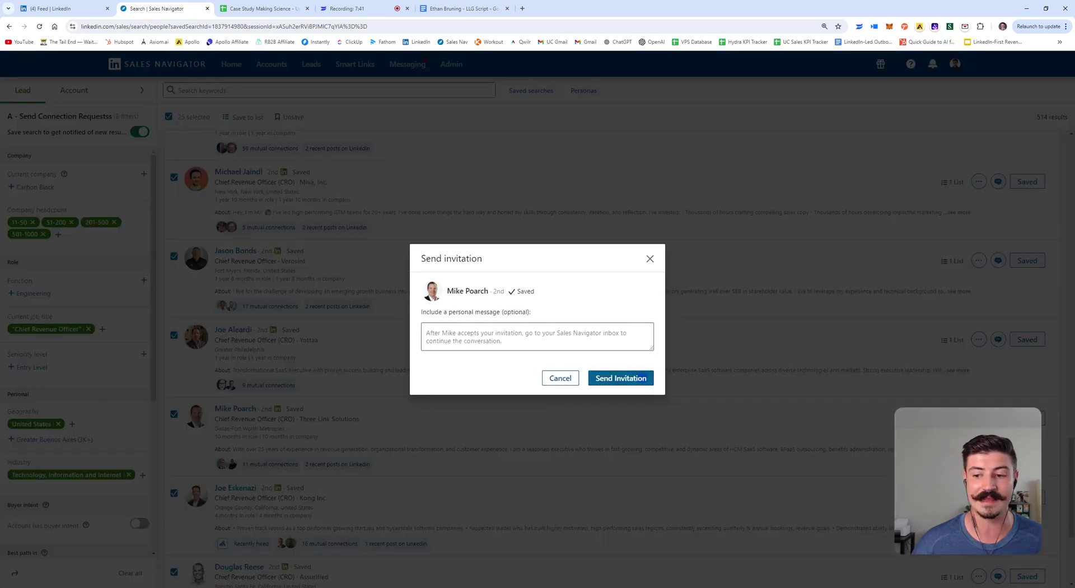
pyautogui.click(620, 378)
pyautogui.click(979, 527)
pyautogui.click(620, 378)
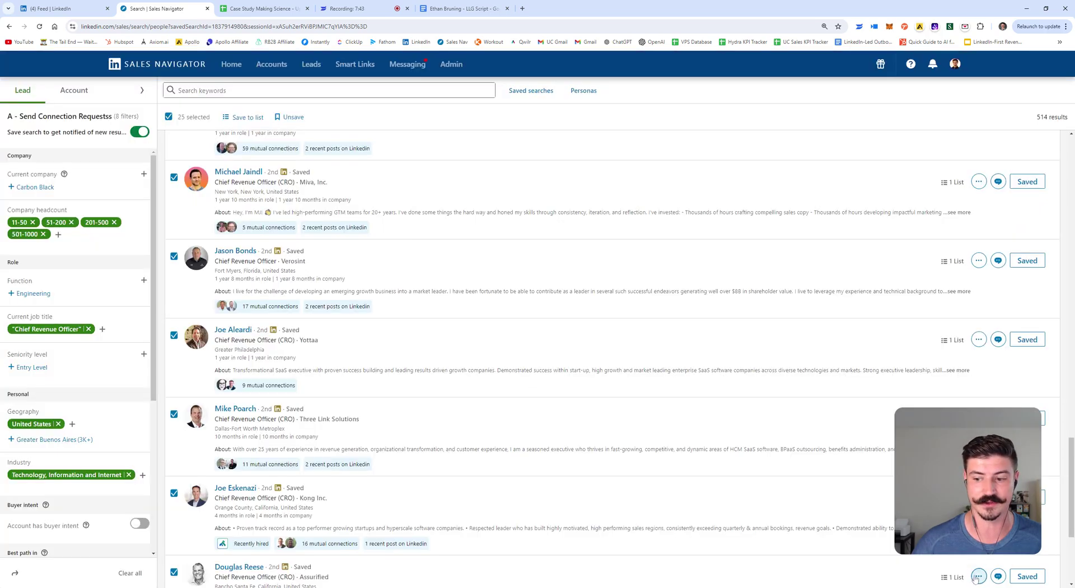
pyautogui.click(978, 577)
pyautogui.click(621, 378)
pyautogui.scroll(-3, 770, 319)
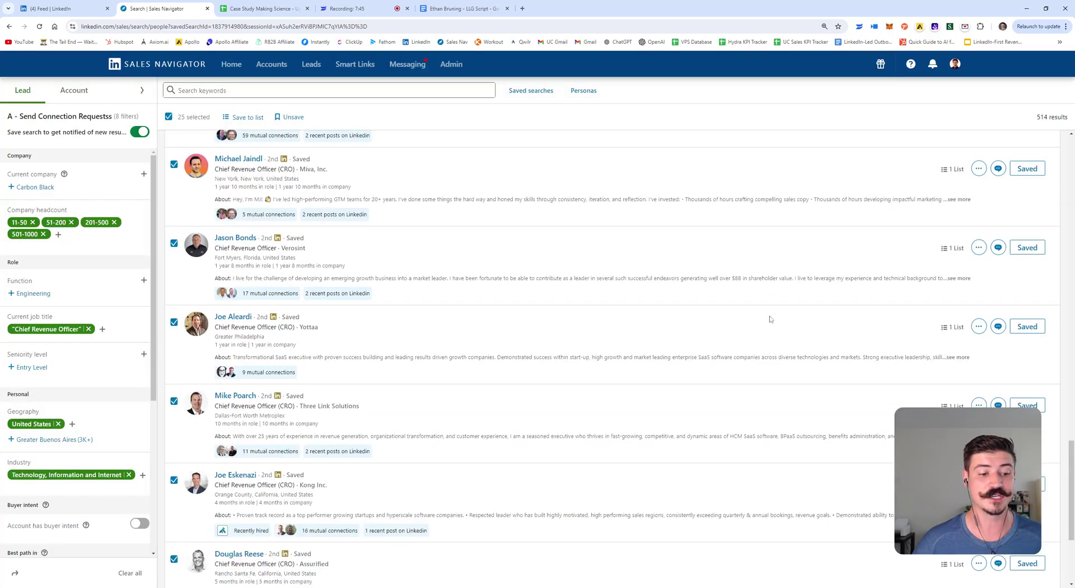
pyautogui.click(970, 538)
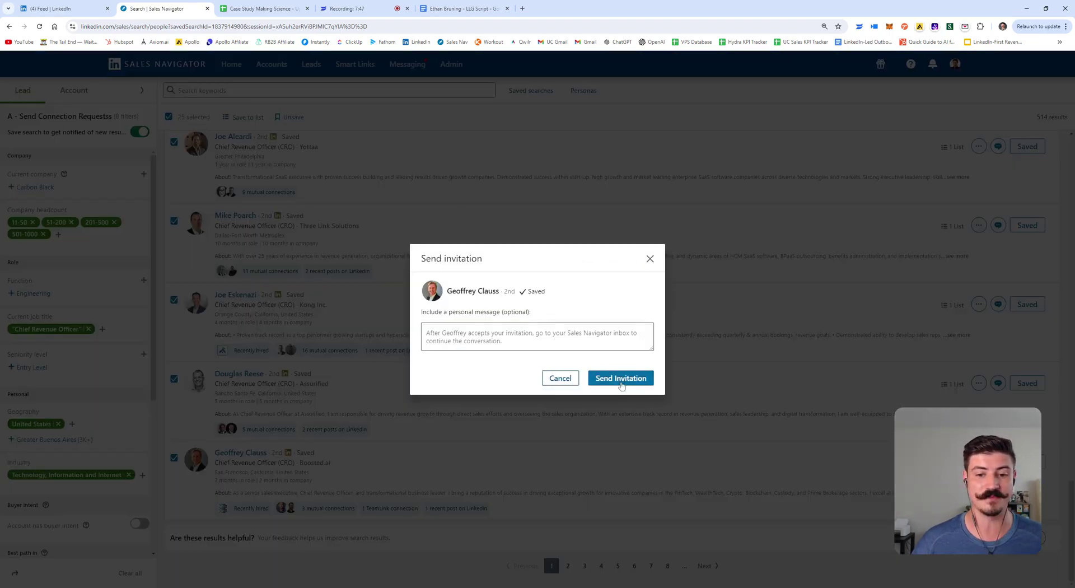
pyautogui.click(620, 378)
pyautogui.scroll(20, 576, 344)
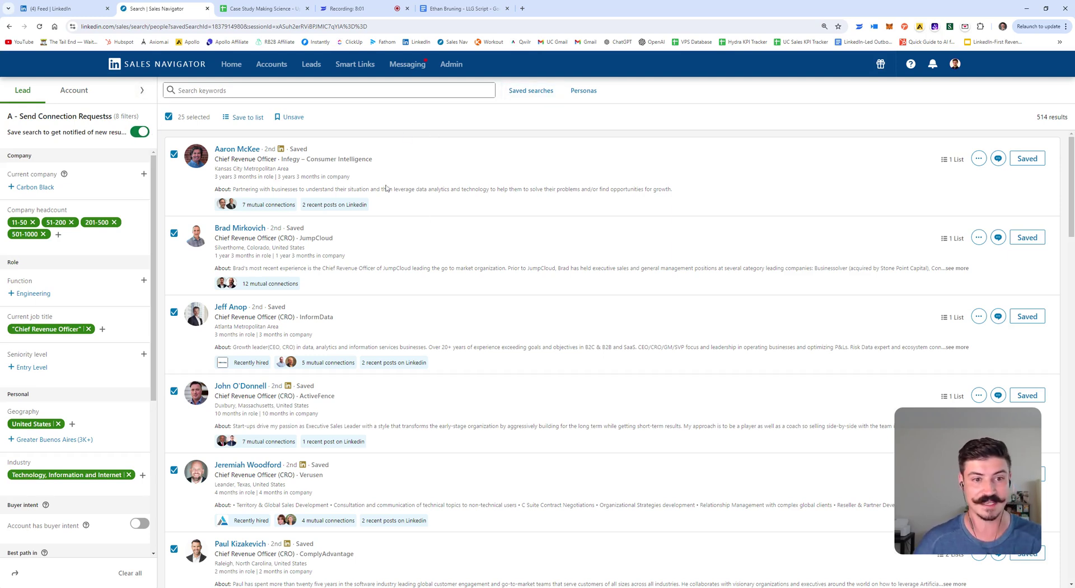
# Clear all filters and limit the lead search to 1st degree connections.
pyautogui.click(130, 573)
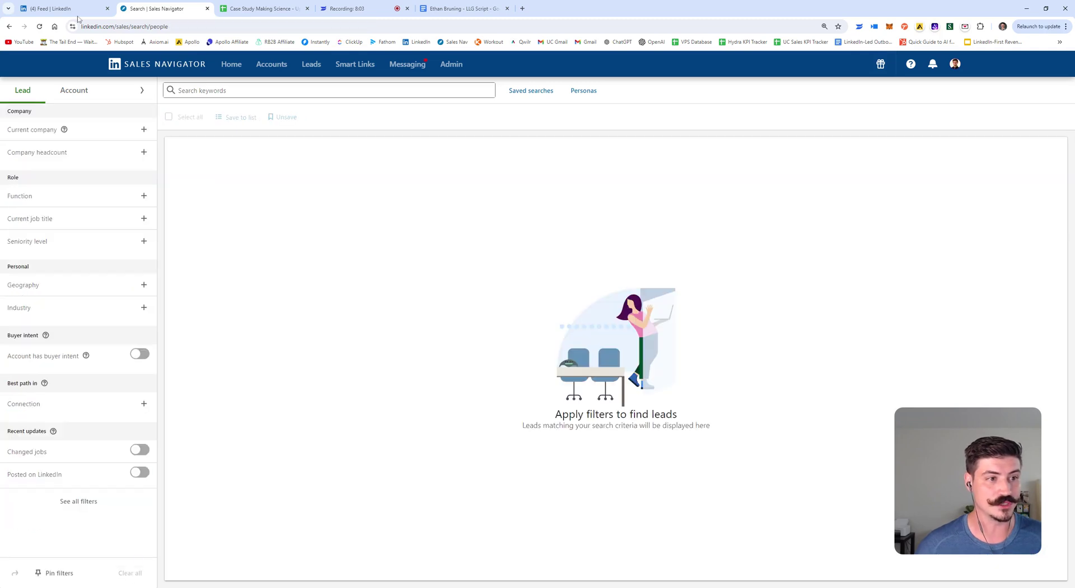
pyautogui.click(143, 91)
pyautogui.click(316, 249)
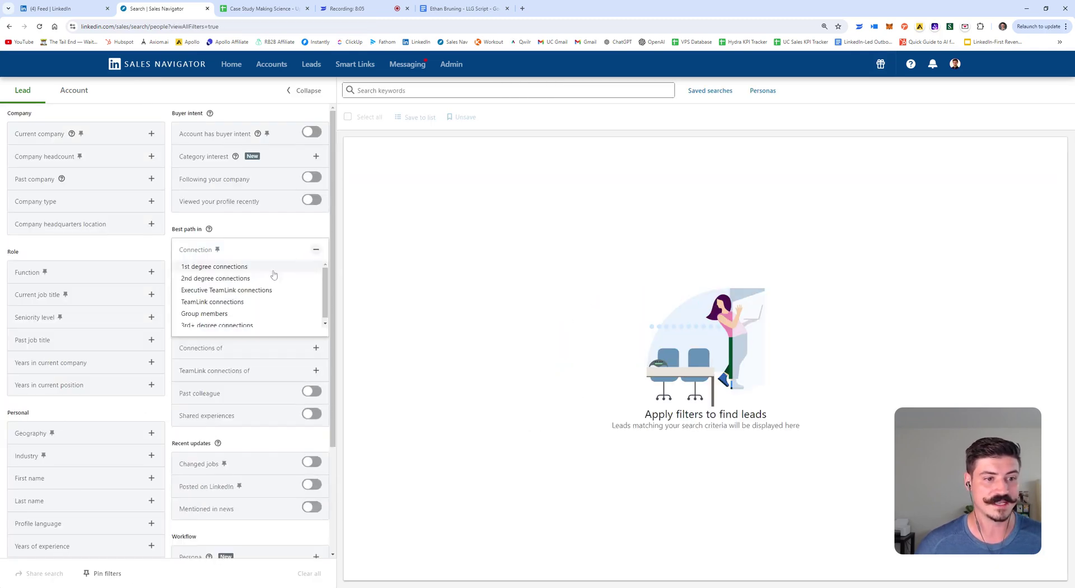
pyautogui.click(263, 262)
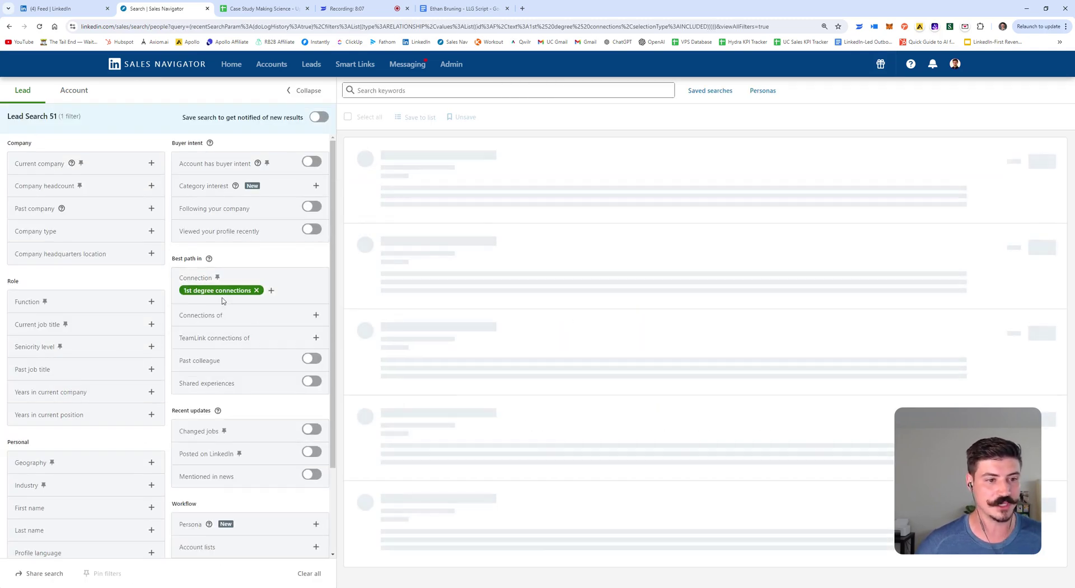
# Include the Connection Request Sent, Sent 1 and Sent 2 lead lists in the filter.
pyautogui.scroll(-2, 252, 381)
pyautogui.click(316, 447)
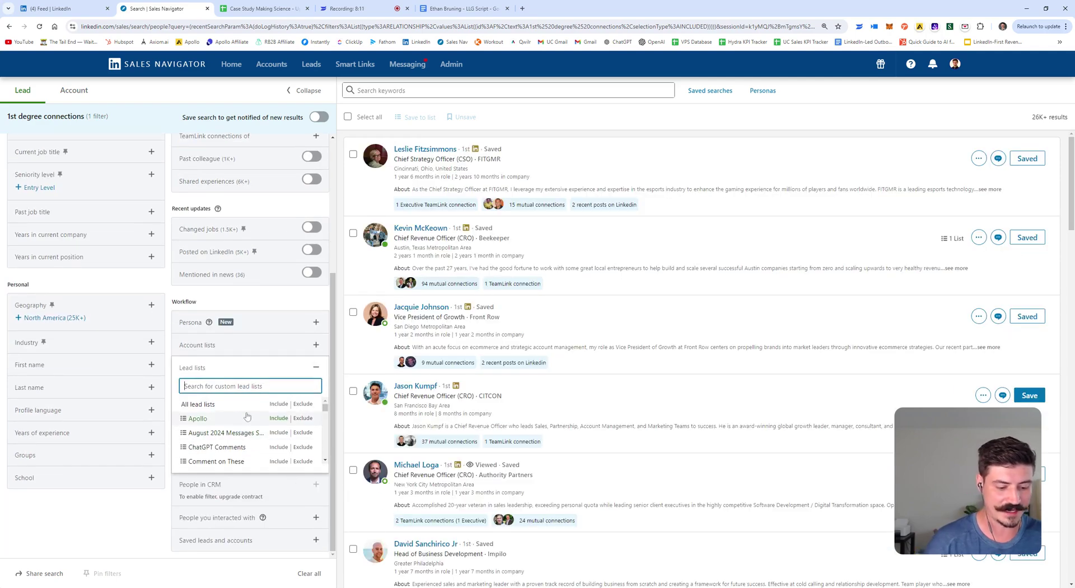
pyautogui.write('conn')
pyautogui.click(278, 404)
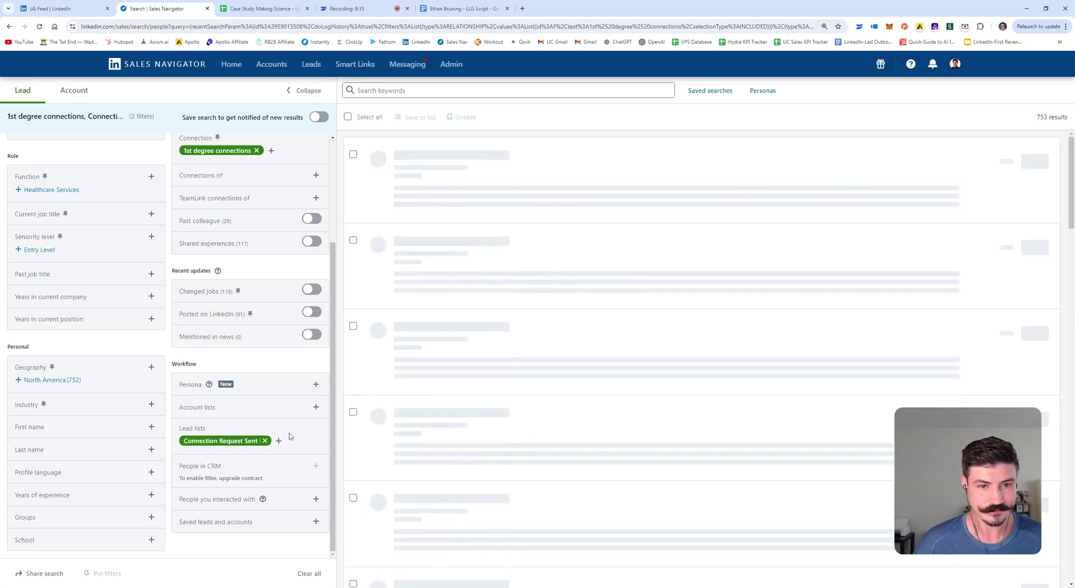
pyautogui.click(279, 441)
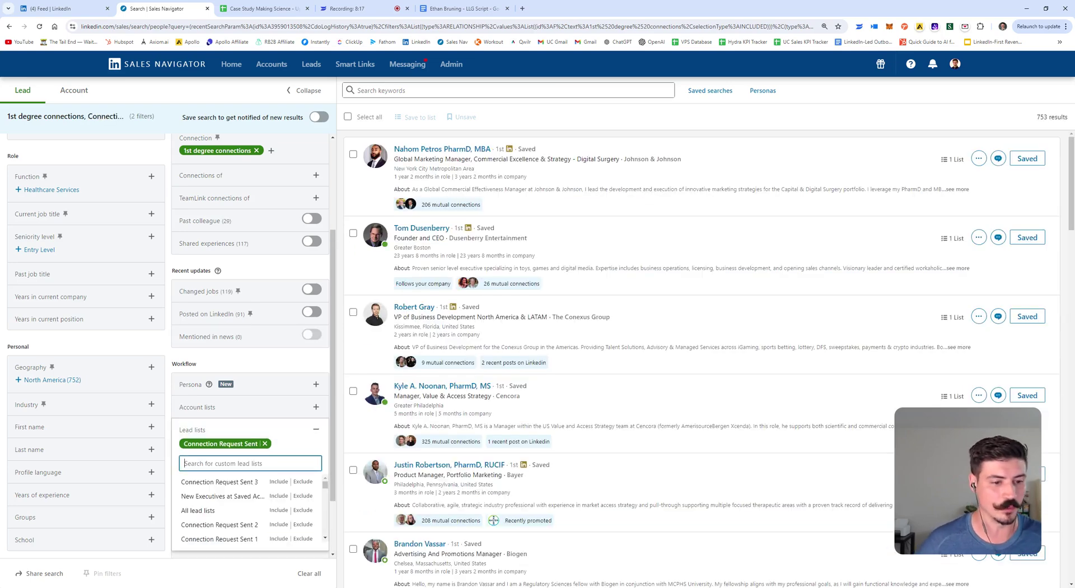
pyautogui.write('connec')
pyautogui.click(279, 524)
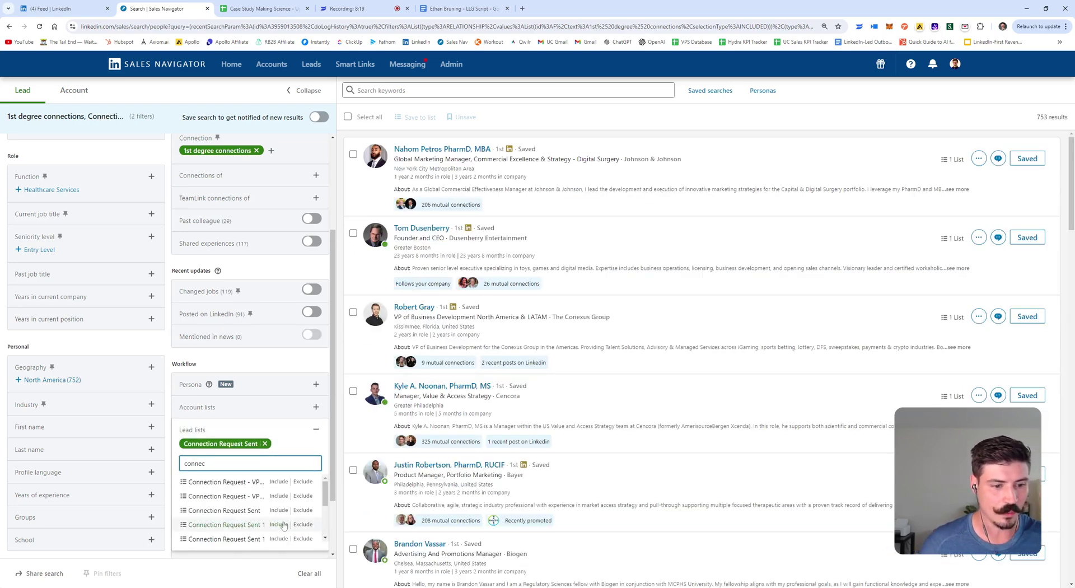
pyautogui.write('conne')
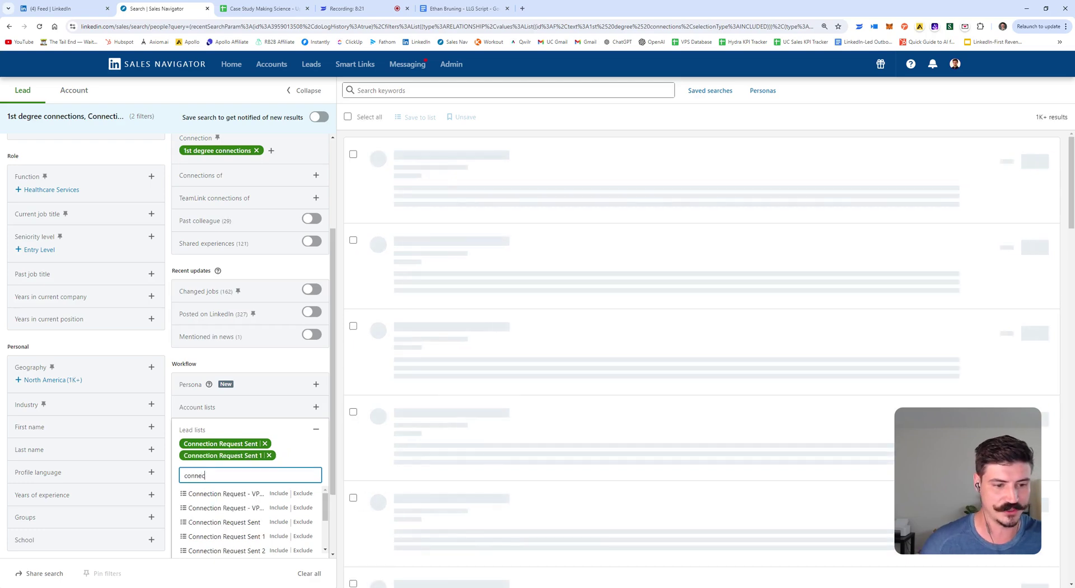
pyautogui.click(278, 550)
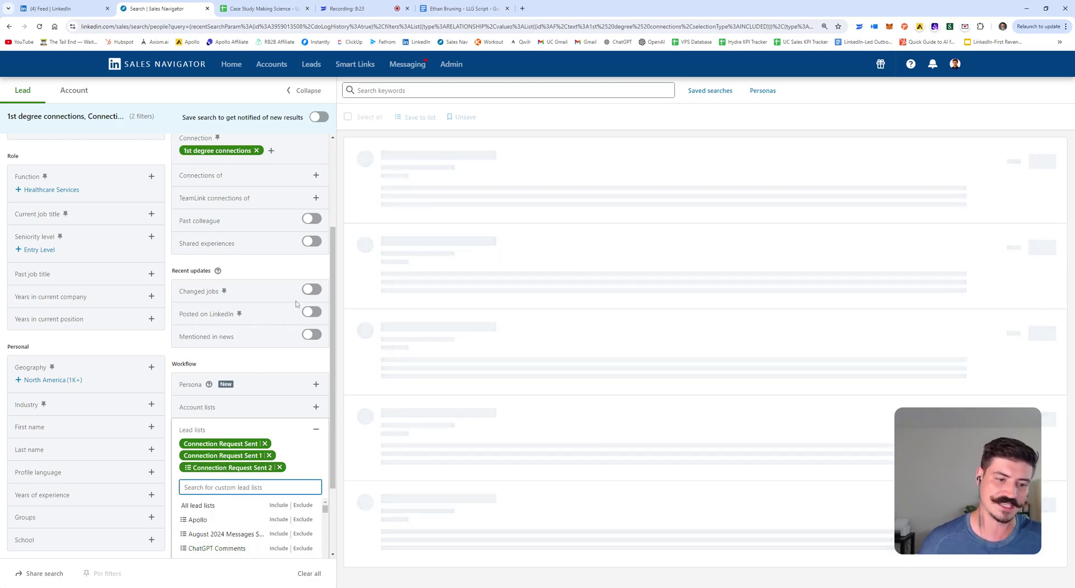
pyautogui.click(300, 313)
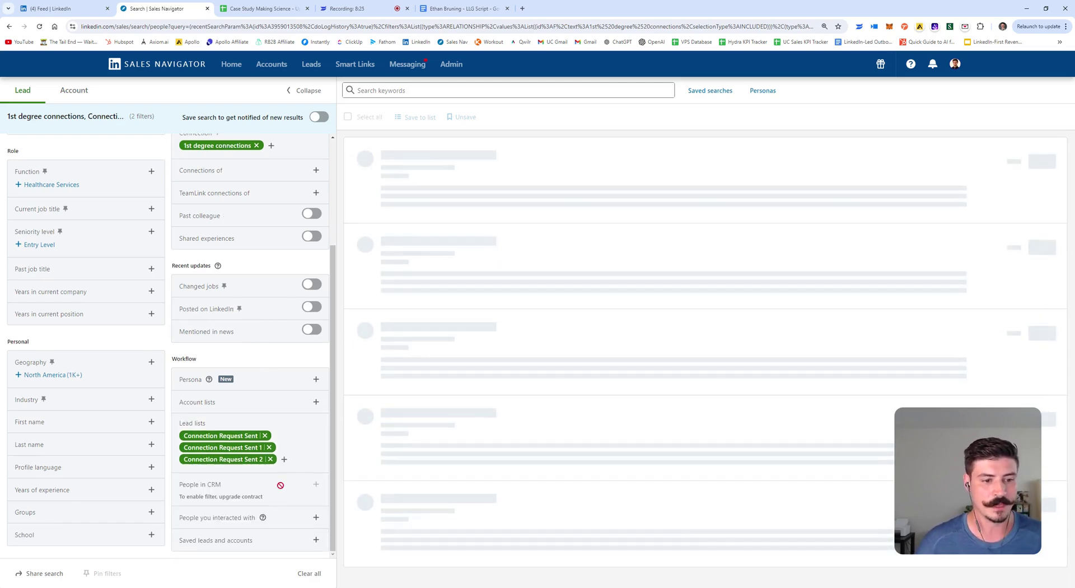
# Exclude leads who were already messaged.
pyautogui.click(315, 517)
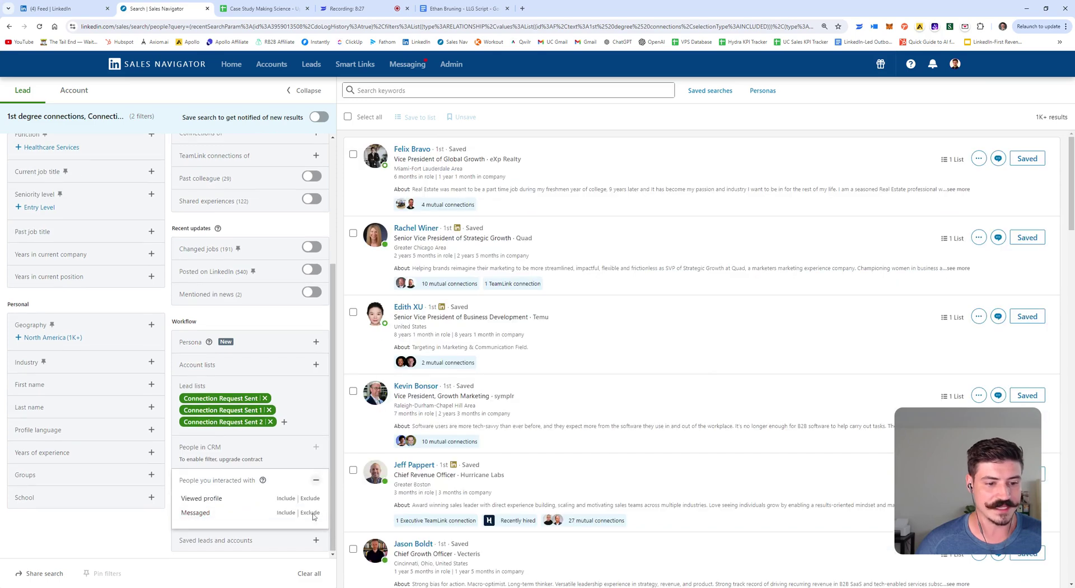
pyautogui.click(311, 513)
pyautogui.scroll(3, 264, 422)
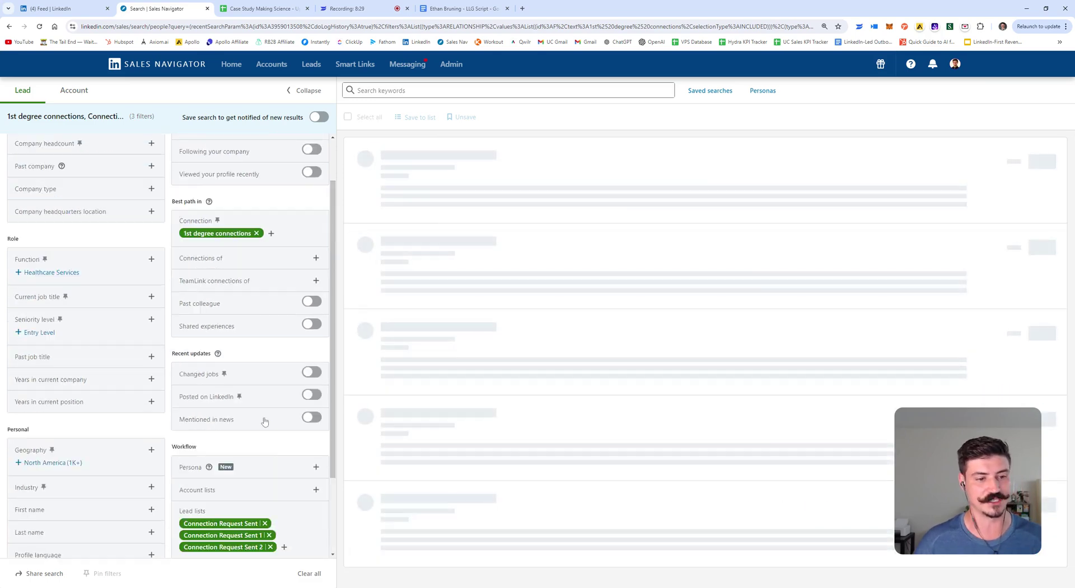
pyautogui.scroll(1, 265, 421)
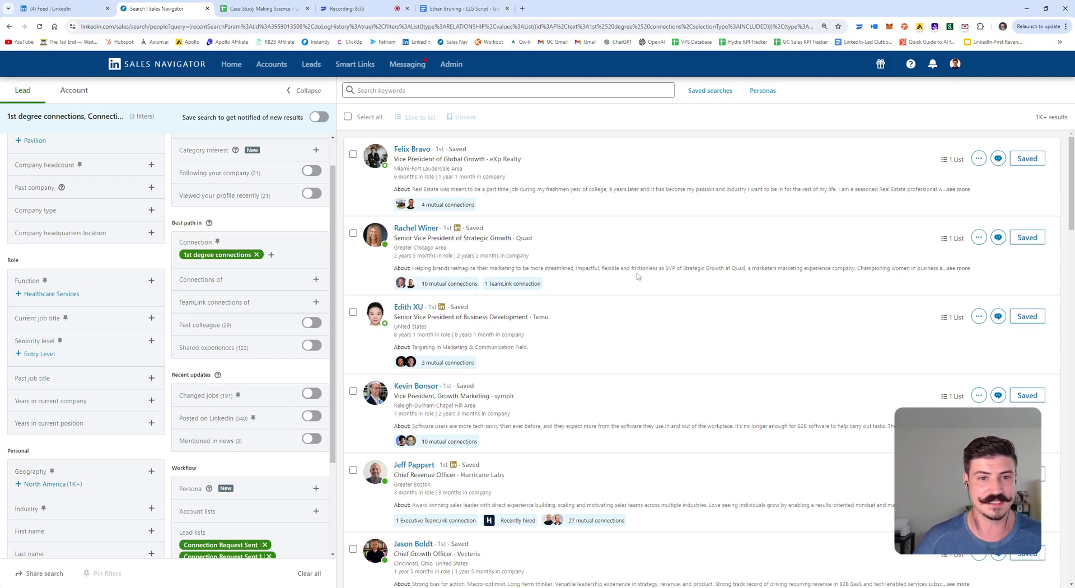
# Select all 25 leads on the first results page.
pyautogui.click(349, 116)
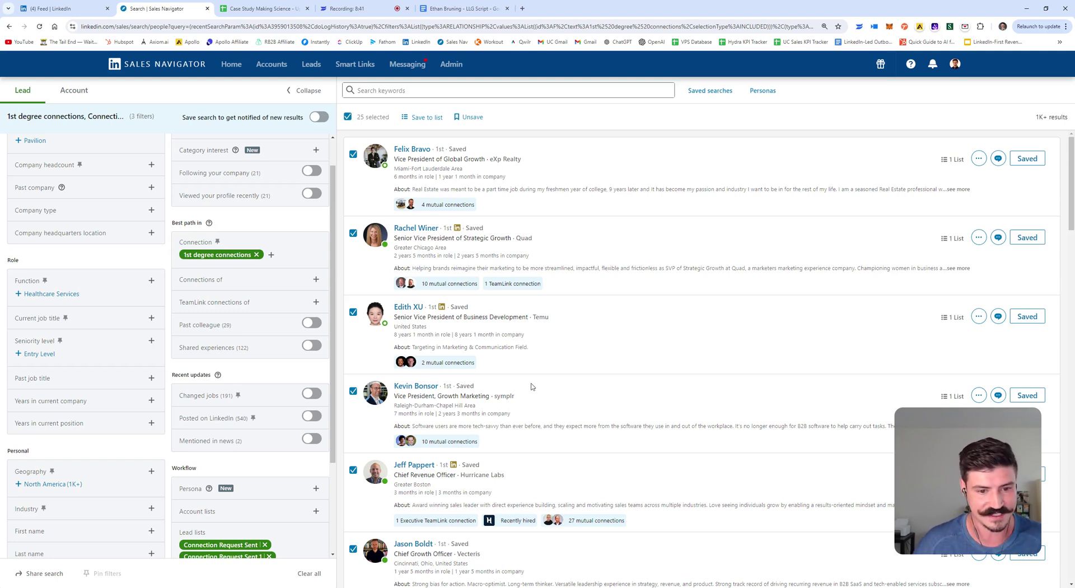
pyautogui.moveTo(1035, 117); pyautogui.dragTo(1069, 117)
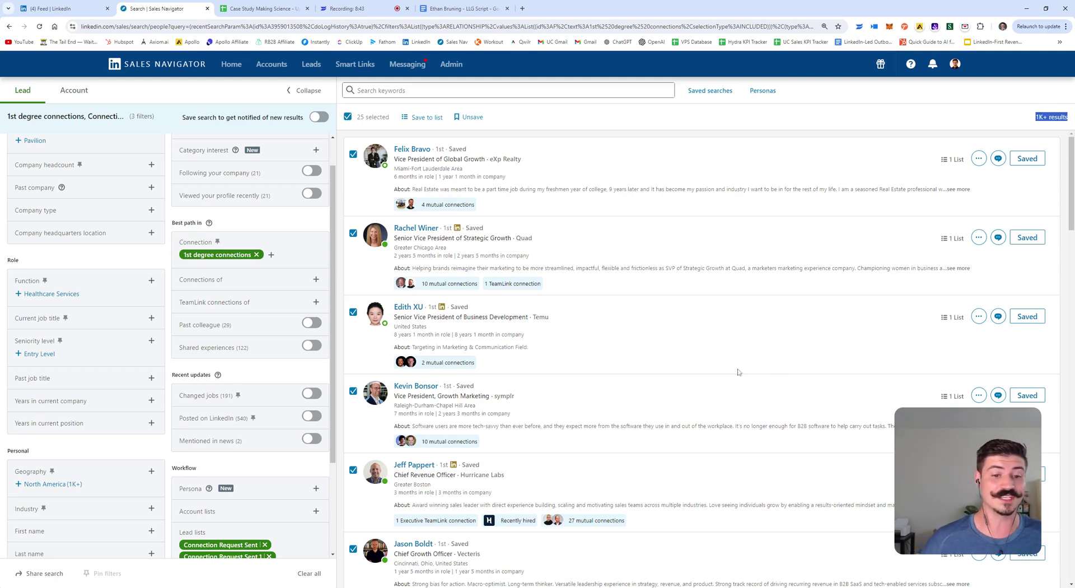
pyautogui.click(655, 343)
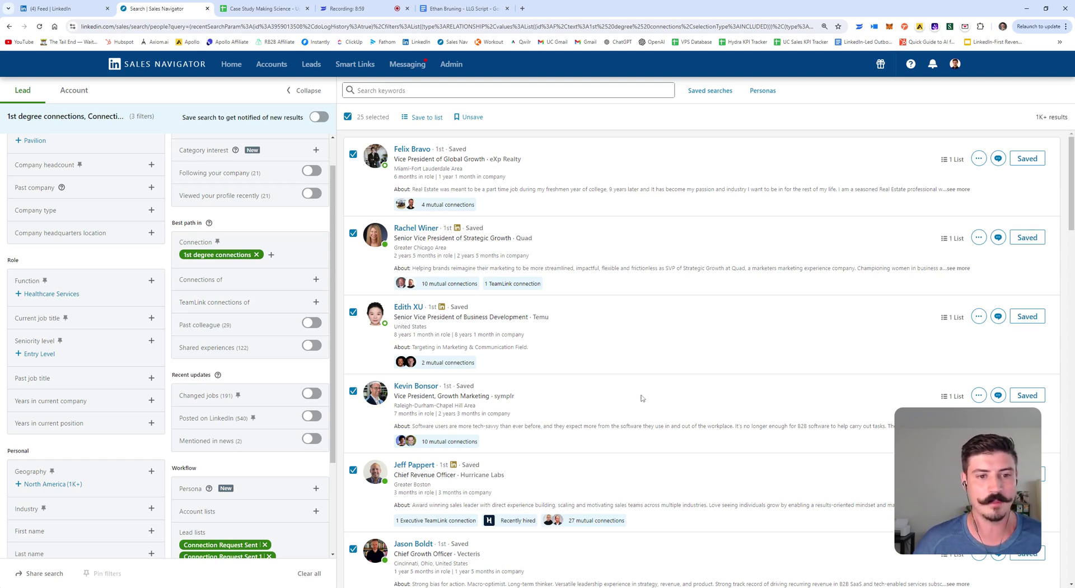
# Try saving the 1st-degree connection search for new-result alerts, which returns an error.
pyautogui.click(979, 159)
pyautogui.click(835, 200)
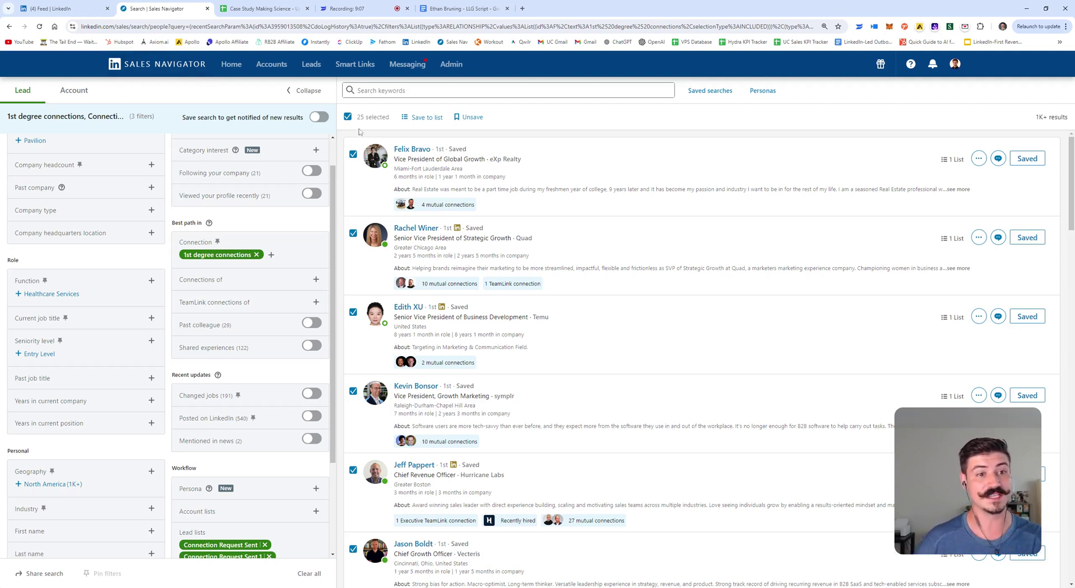
pyautogui.click(319, 116)
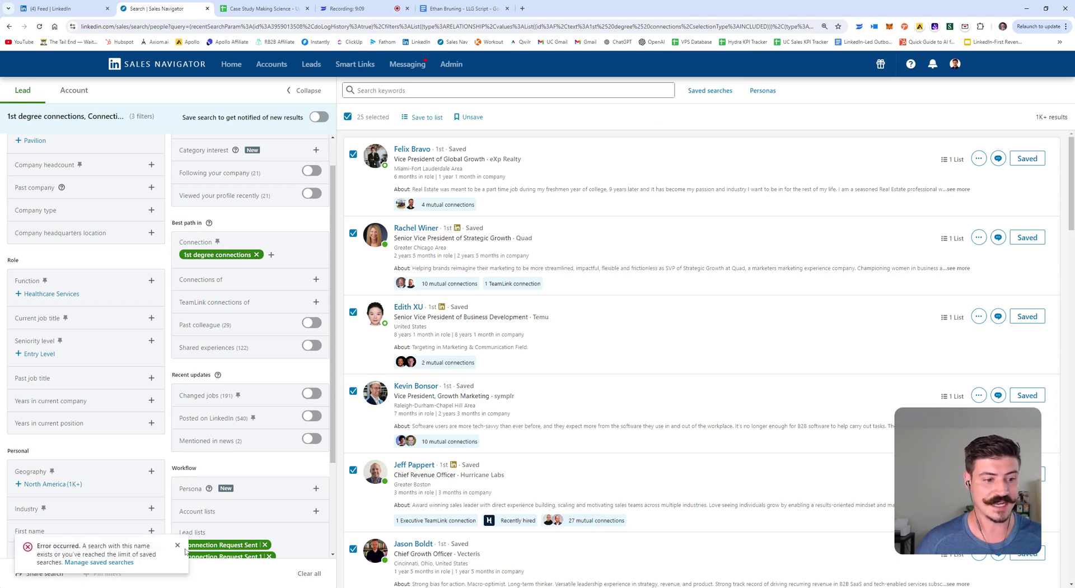
pyautogui.click(177, 545)
pyautogui.click(710, 90)
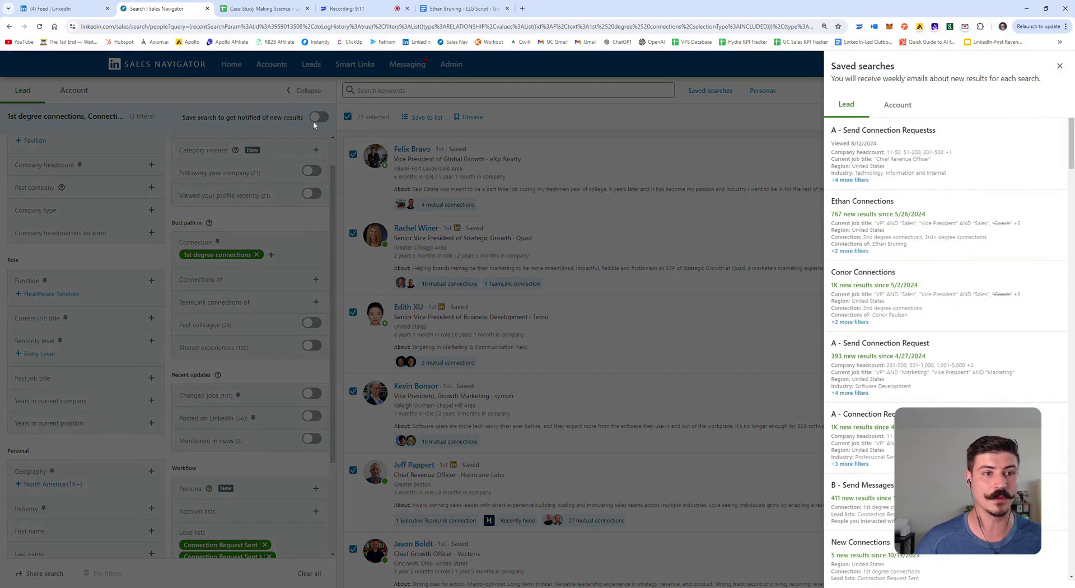
pyautogui.scroll(-3, 924, 314)
pyautogui.moveTo(895, 317); pyautogui.dragTo(826, 324)
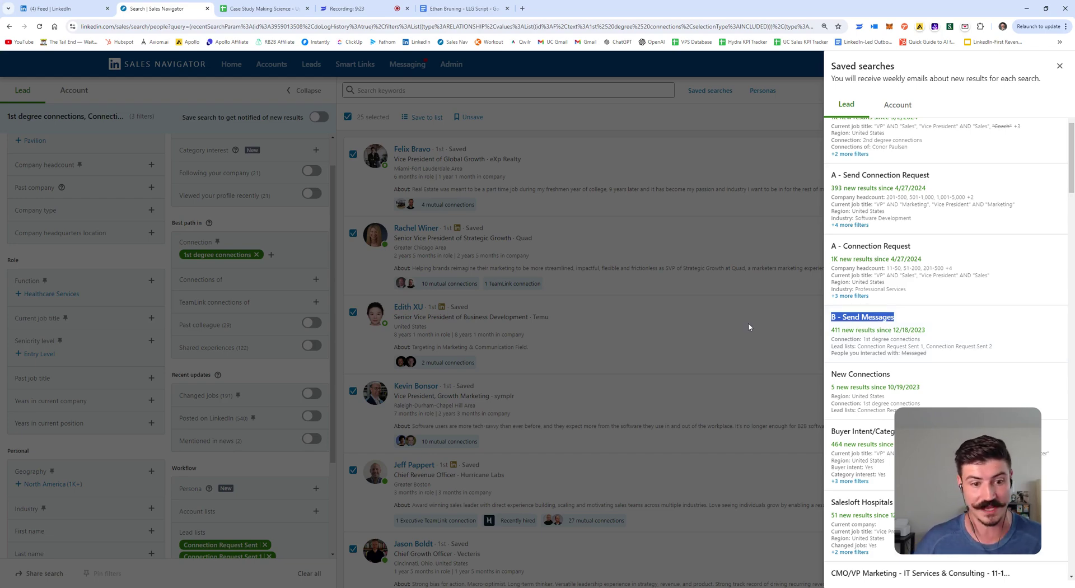
pyautogui.click(710, 332)
pyautogui.scroll(-3, 286, 356)
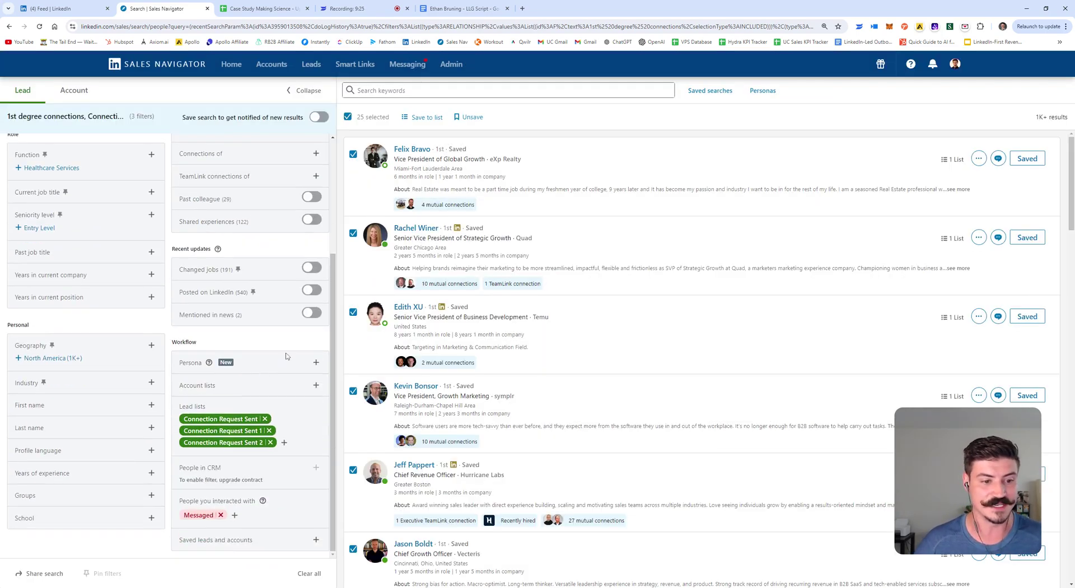
pyautogui.tripleClick(196, 501)
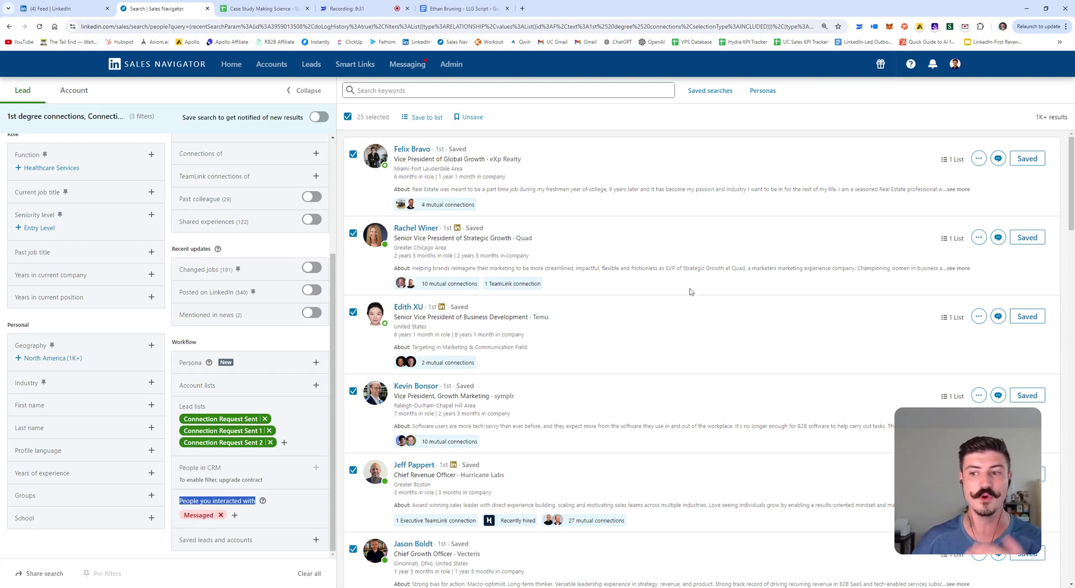
pyautogui.click(290, 336)
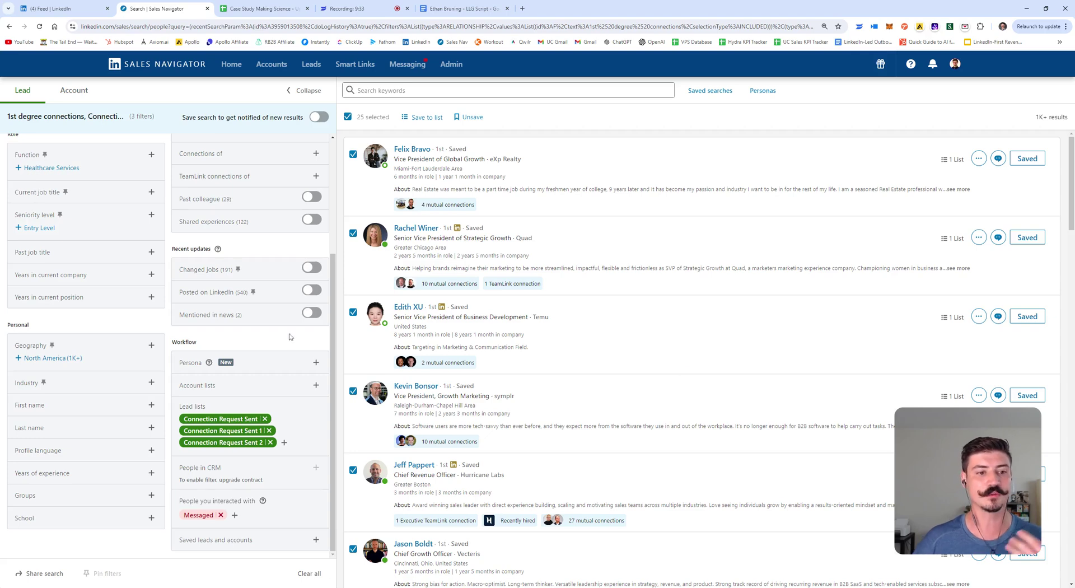
pyautogui.scroll(3, 327, 347)
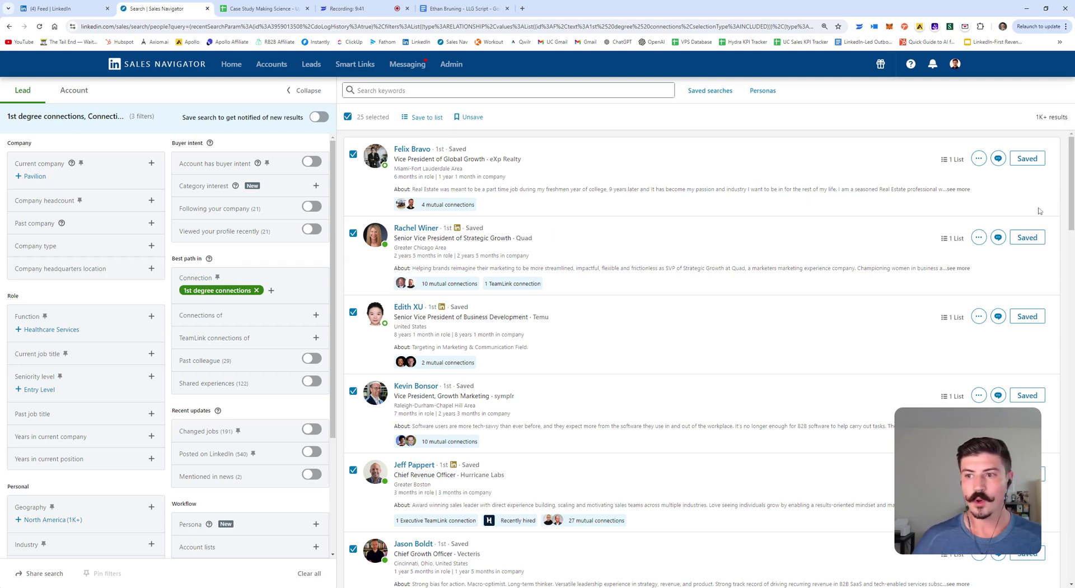
# Start a message to the lead, paste text, then clear it and close the message unsent.
pyautogui.click(998, 159)
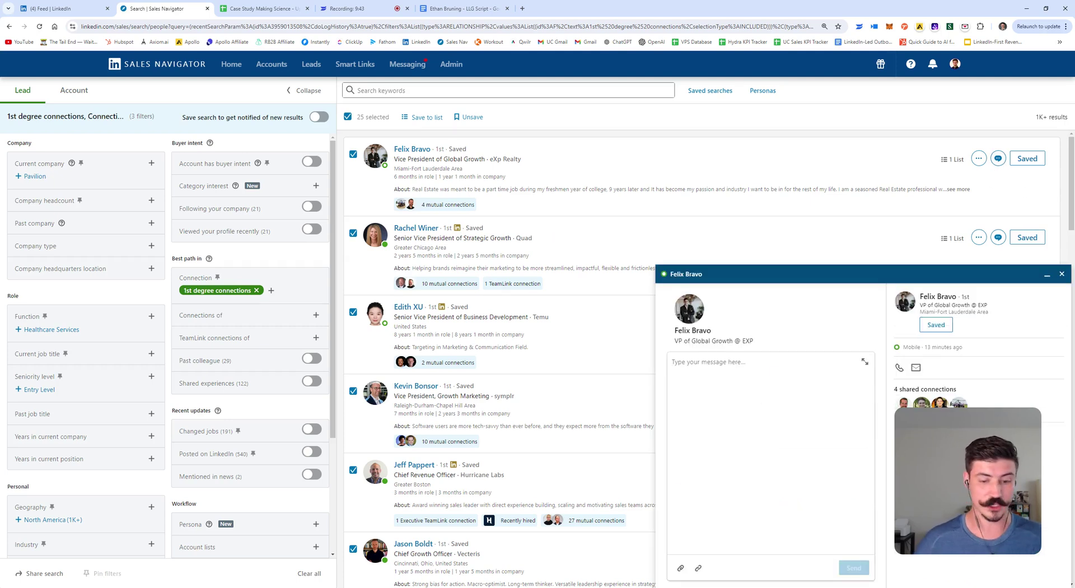
pyautogui.write('A - Send Connection Request')
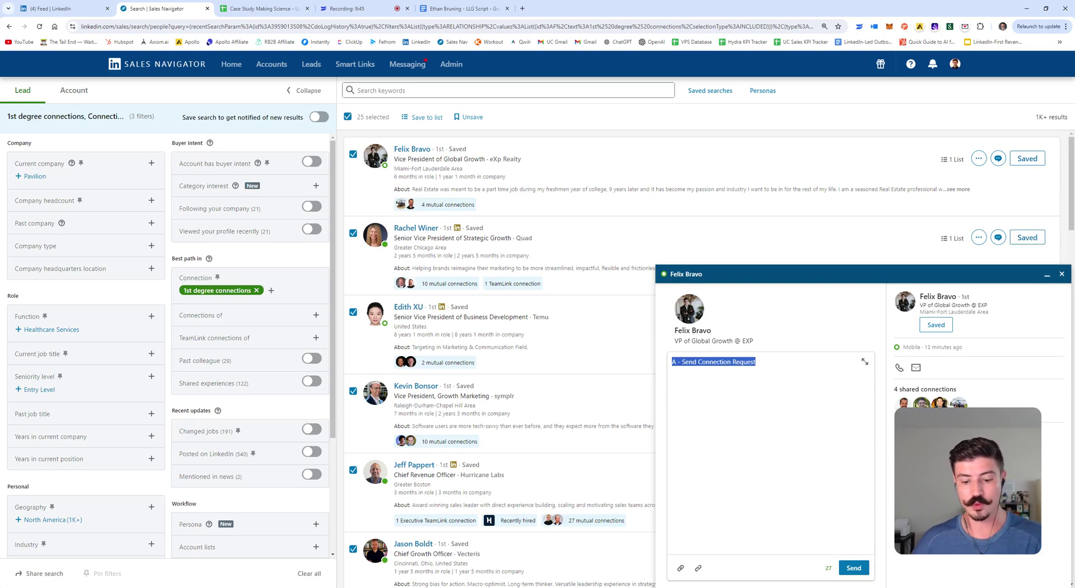
pyautogui.press('BackSpace')
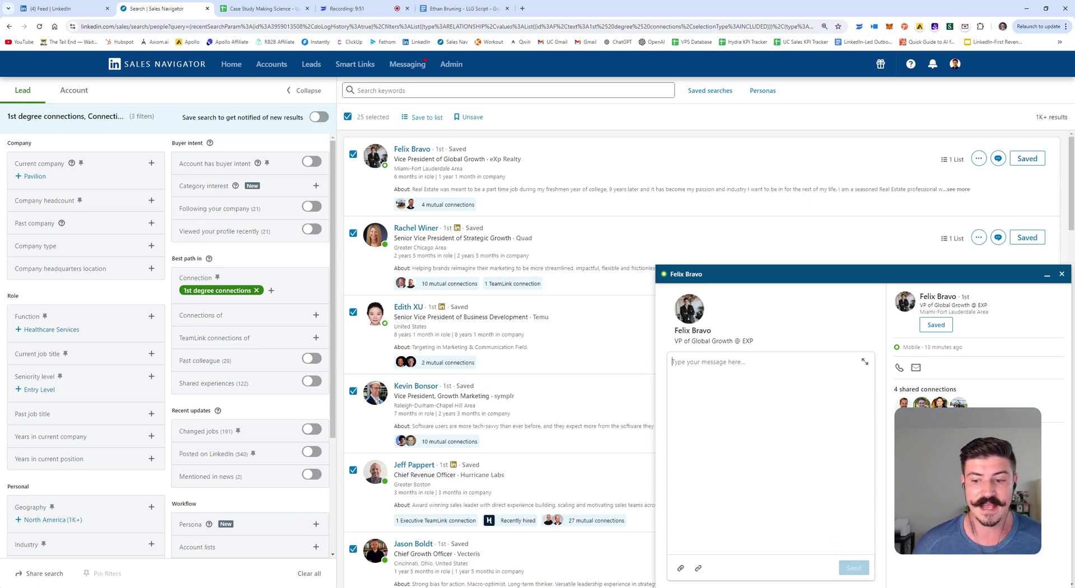
pyautogui.click(1062, 274)
# From Save to list, start a new lead list and enter the name 'Message Sent'.
pyautogui.click(428, 117)
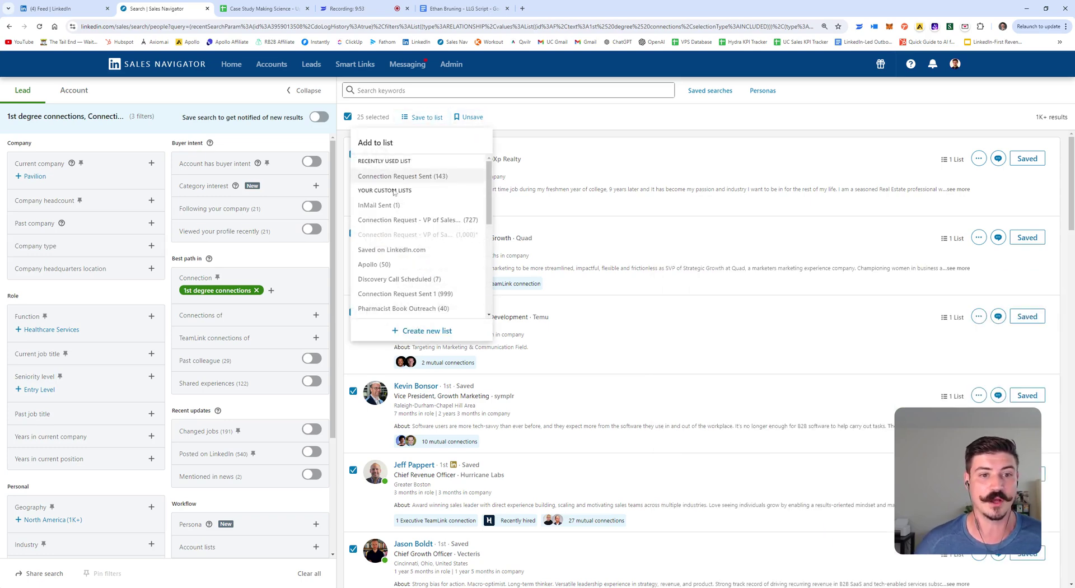
pyautogui.scroll(-2, 446, 264)
pyautogui.scroll(-3, 448, 269)
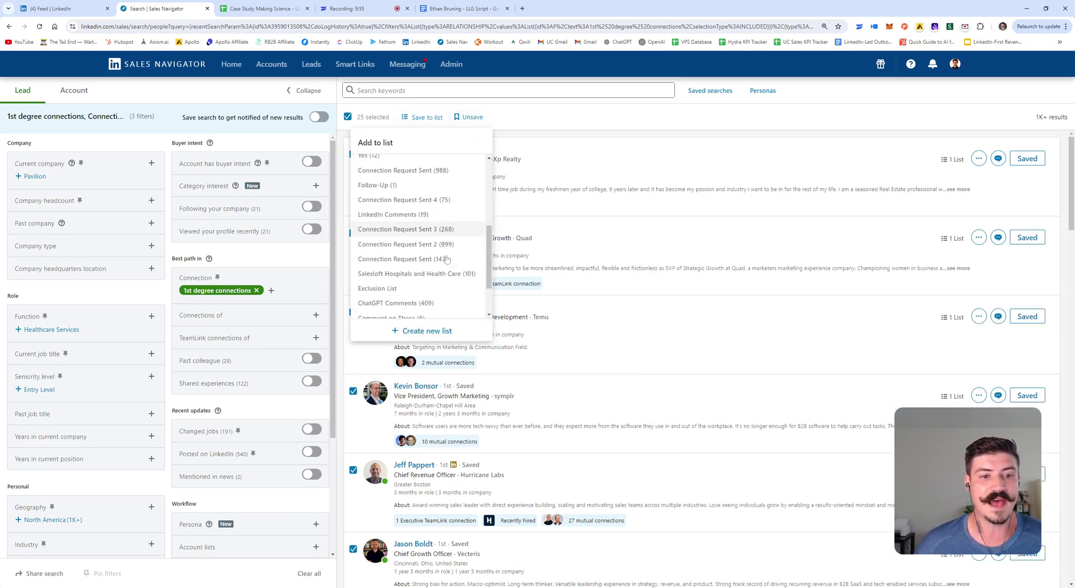
pyautogui.scroll(5, 455, 274)
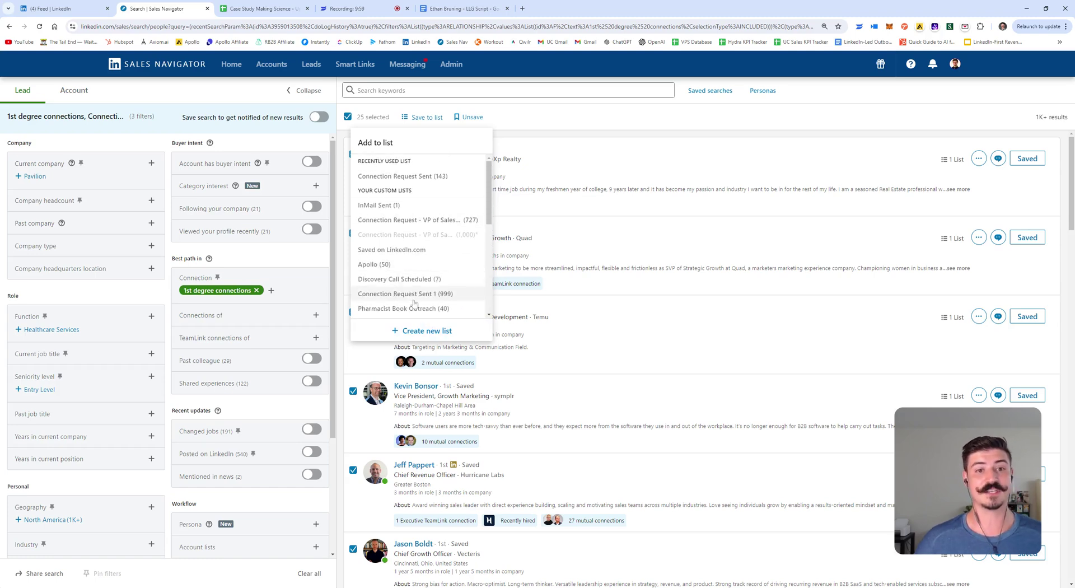
pyautogui.click(424, 331)
pyautogui.write('Me')
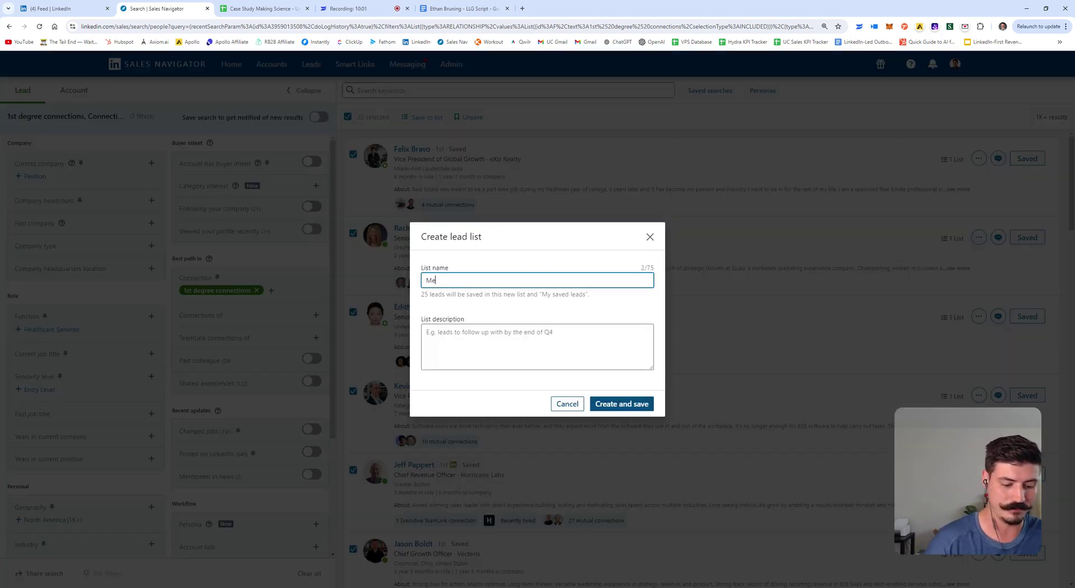
pyautogui.write('ssage Sent')
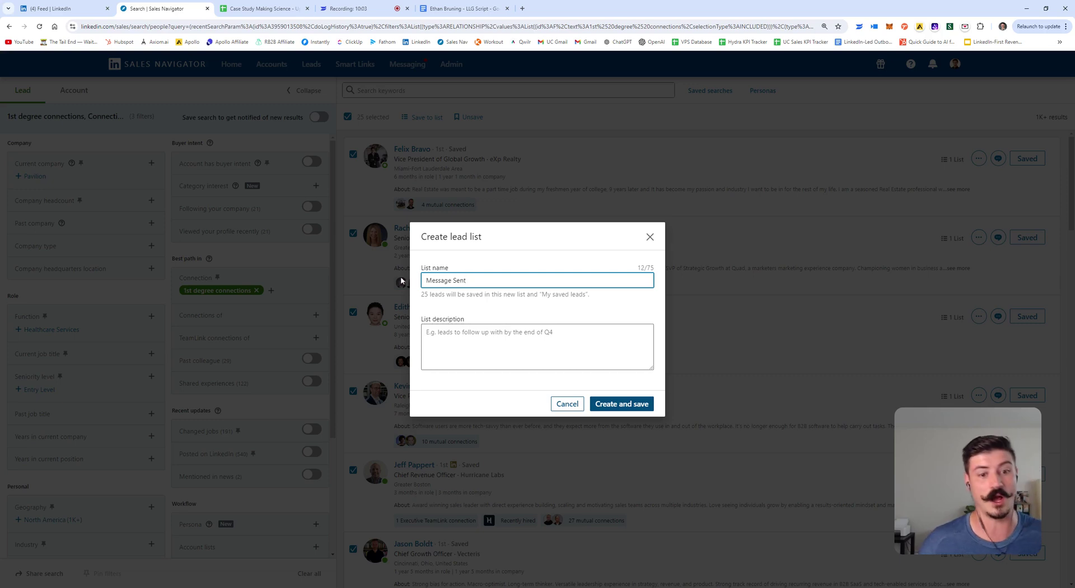
pyautogui.click(424, 280)
# Rename the list to 'Message Sent Example', create it with the 25 leads, and open Lead lists.
pyautogui.write('Aust')
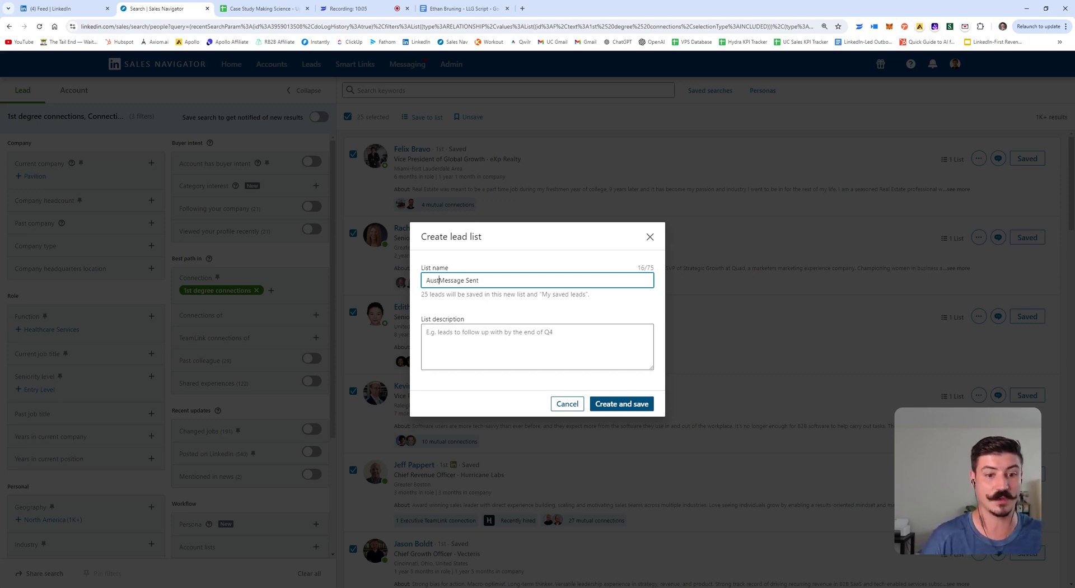
pyautogui.press('BackSpace')
pyautogui.hotkey('ctrl', 'a')
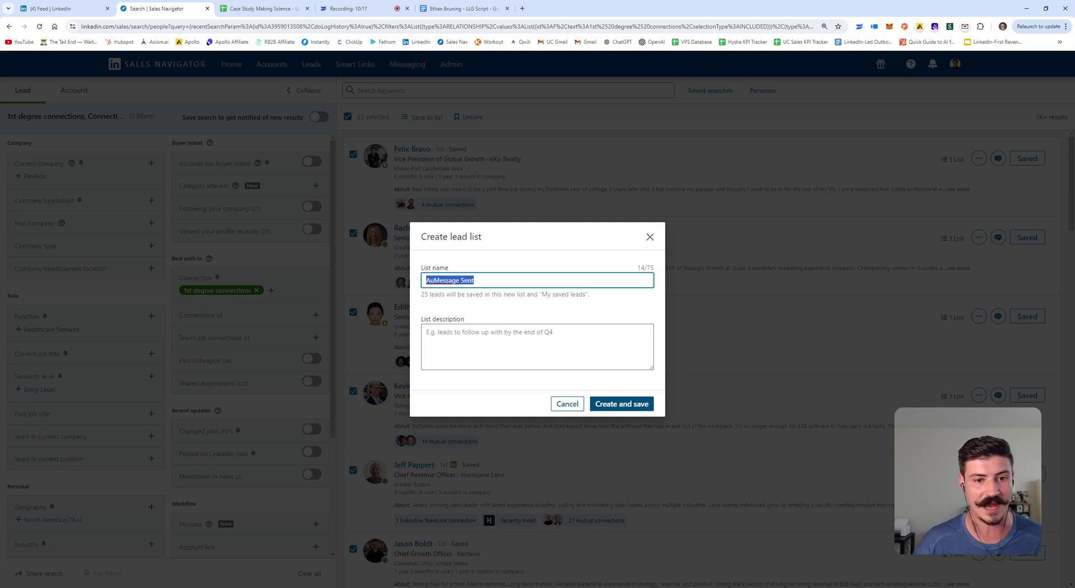
pyautogui.moveTo(476, 280); pyautogui.dragTo(418, 280)
pyautogui.write('M')
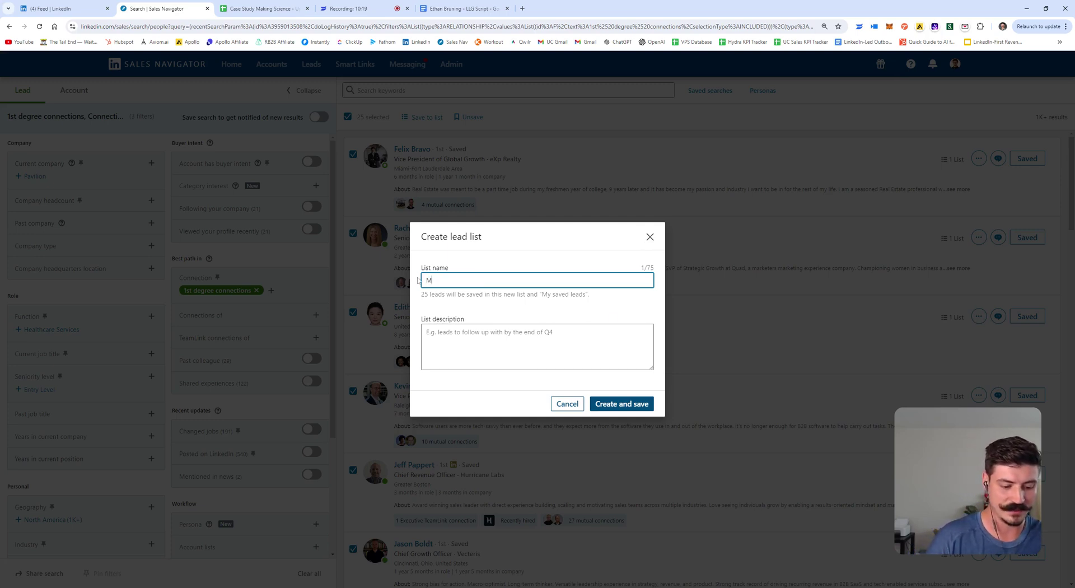
pyautogui.write('essage Sent Example')
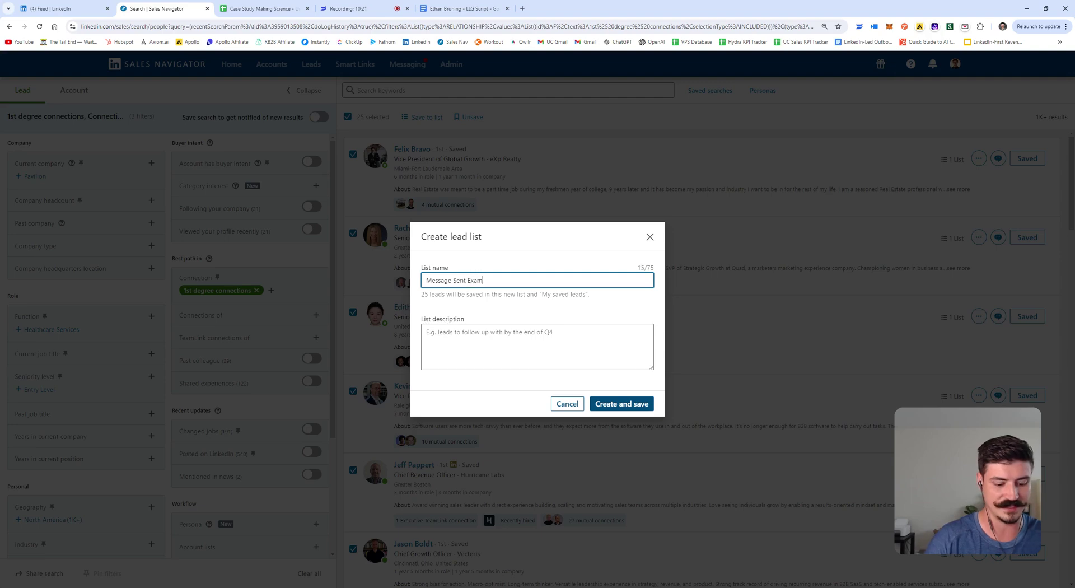
pyautogui.click(616, 404)
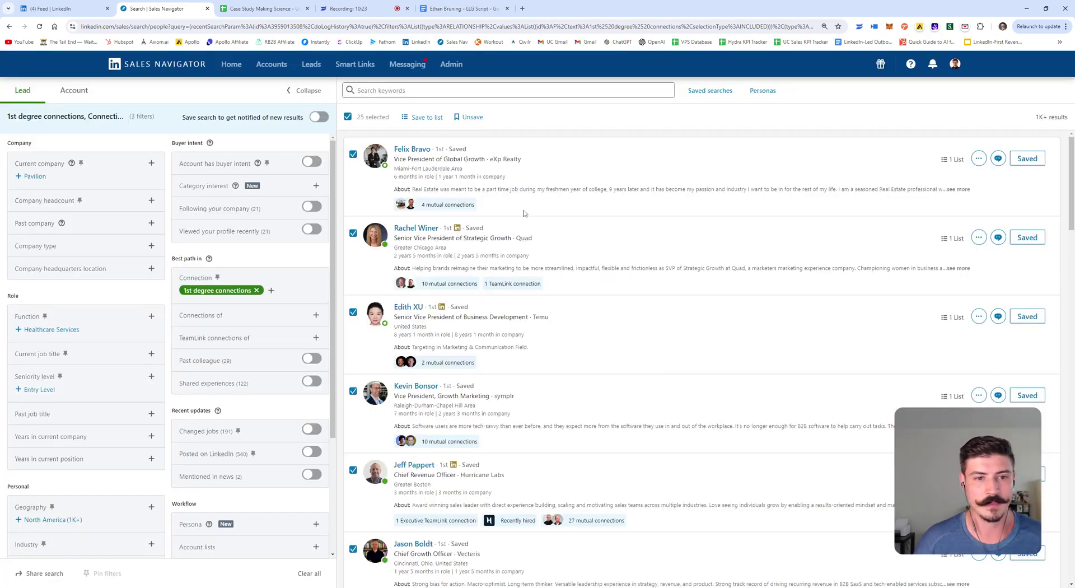
pyautogui.click(311, 65)
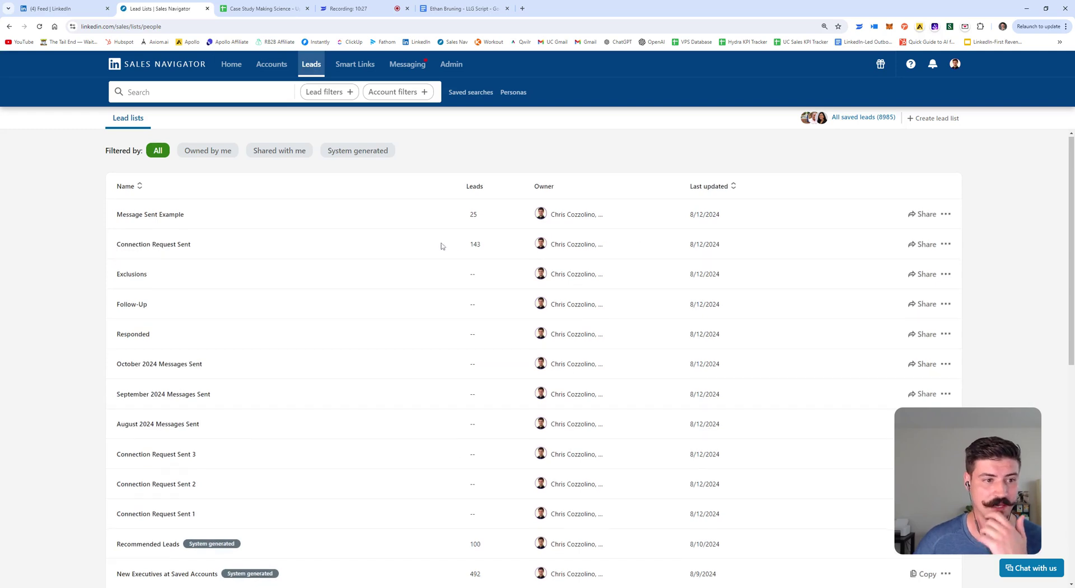
# Highlight the 143-lead count of the Connection Request Sent list.
pyautogui.doubleClick(440, 249)
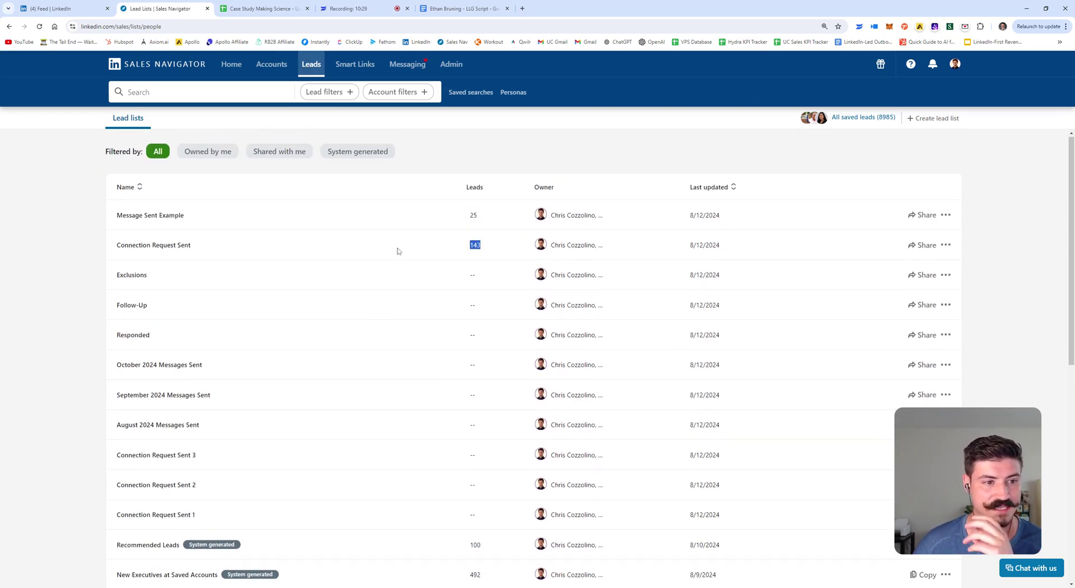
pyautogui.click(453, 255)
pyautogui.doubleClick(401, 247)
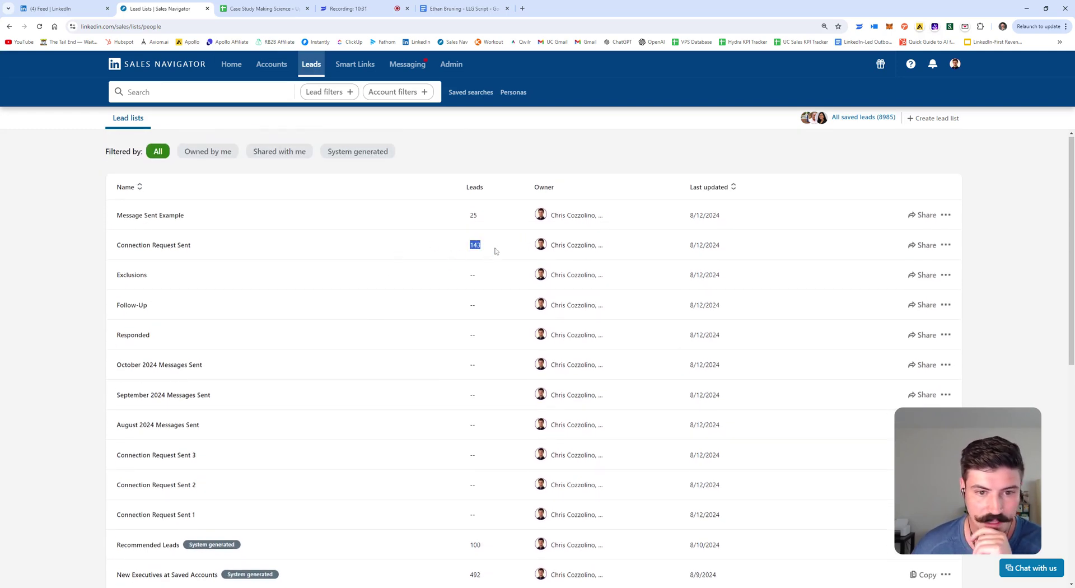
pyautogui.click(475, 250)
pyautogui.doubleClick(451, 255)
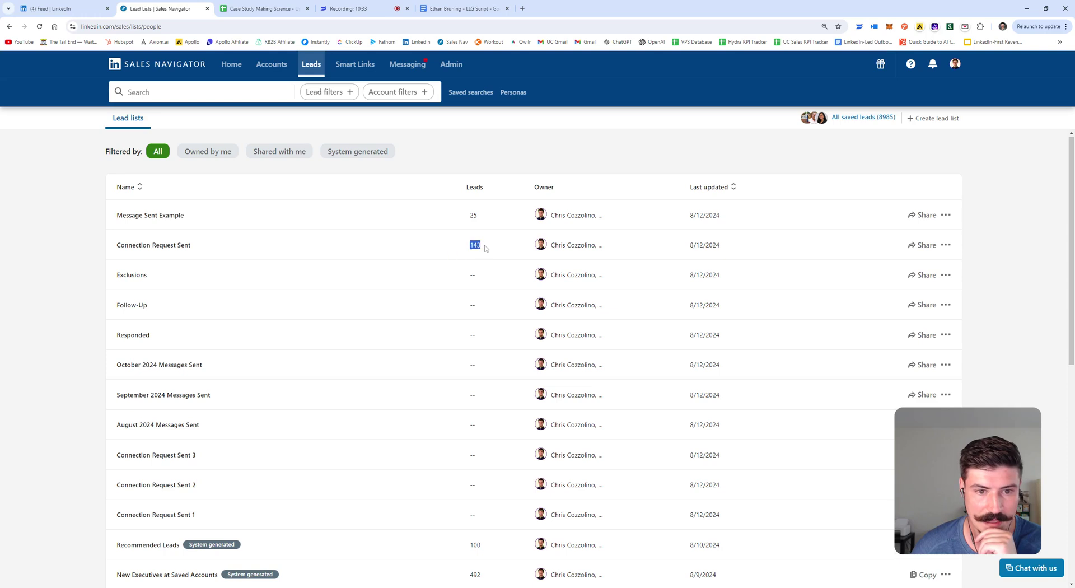
pyautogui.click(518, 252)
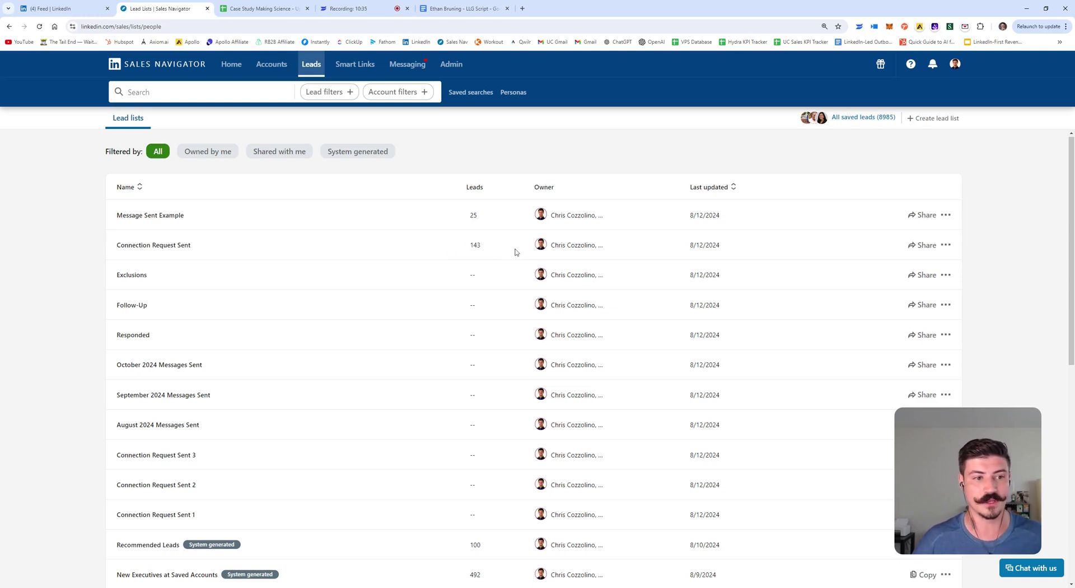
# Highlight the 25 and 143 lead counts together, then switch to the Uptown Tracker spreadsheet.
pyautogui.doubleClick(467, 219)
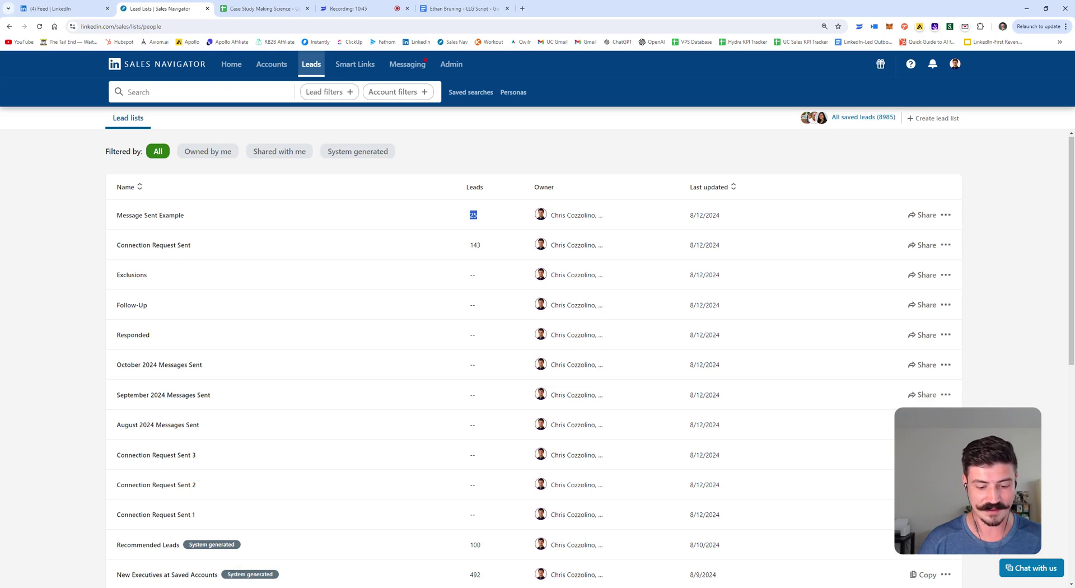
pyautogui.moveTo(474, 215)
pyautogui.mouseDown()
pyautogui.moveTo(487, 253)
pyautogui.moveTo(442, 206)
pyautogui.moveTo(476, 249)
pyautogui.moveTo(462, 213)
pyautogui.mouseUp()
pyautogui.click(456, 211)
pyautogui.click(464, 228)
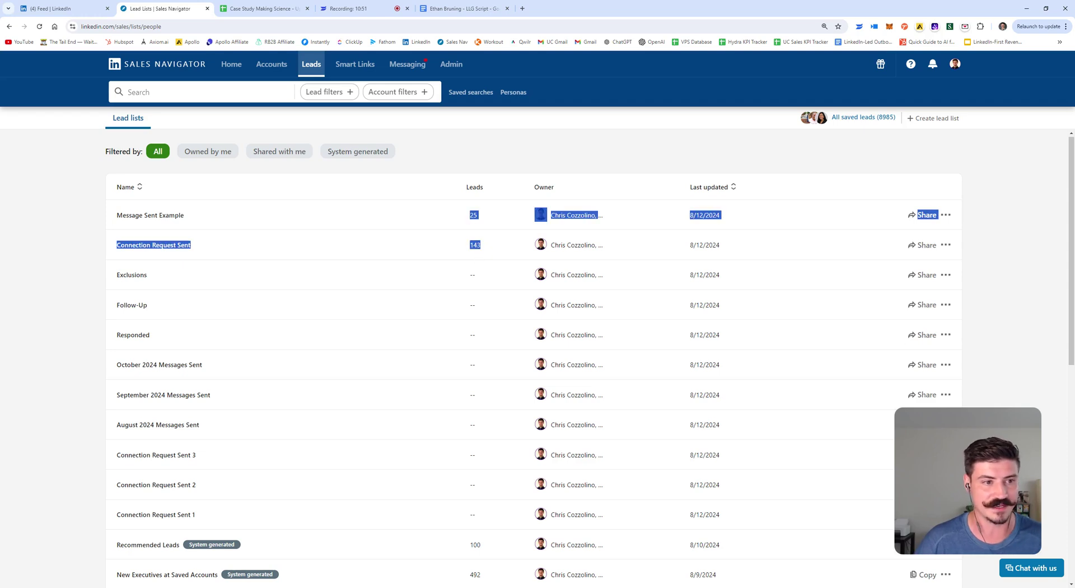
pyautogui.click(492, 241)
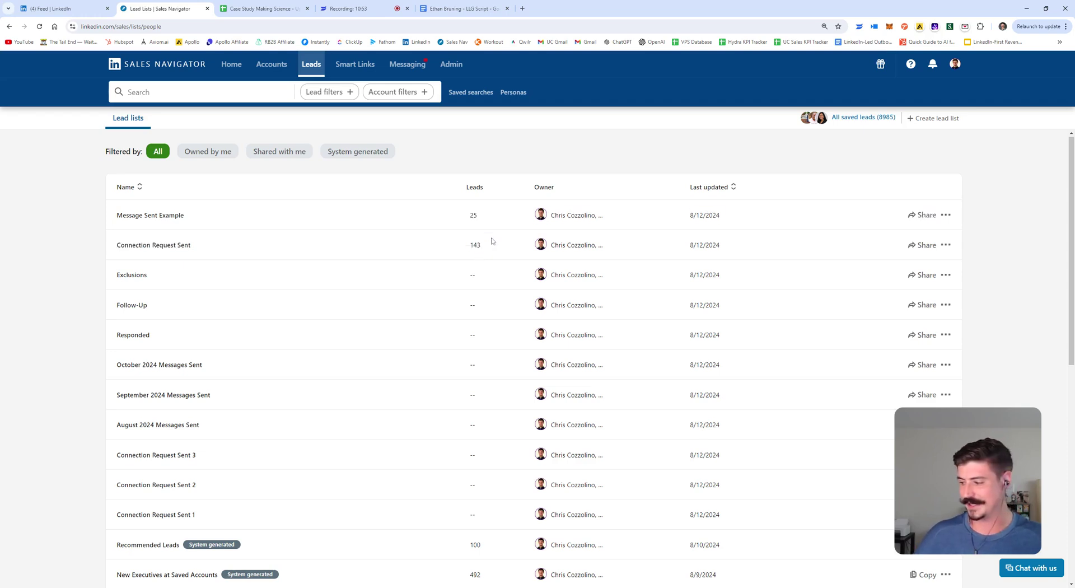
pyautogui.moveTo(490, 247); pyautogui.dragTo(473, 224)
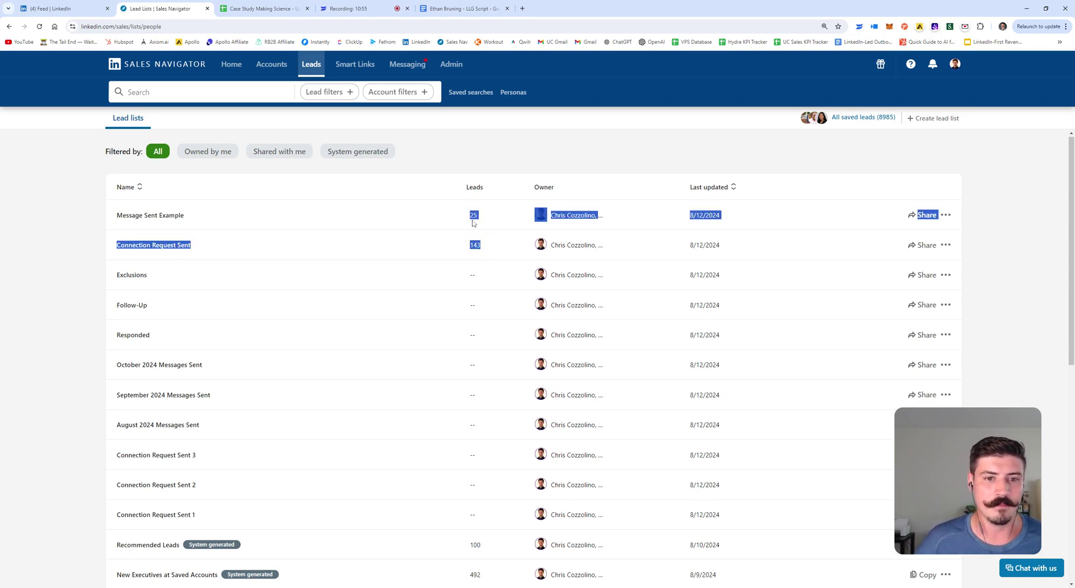
pyautogui.click(489, 238)
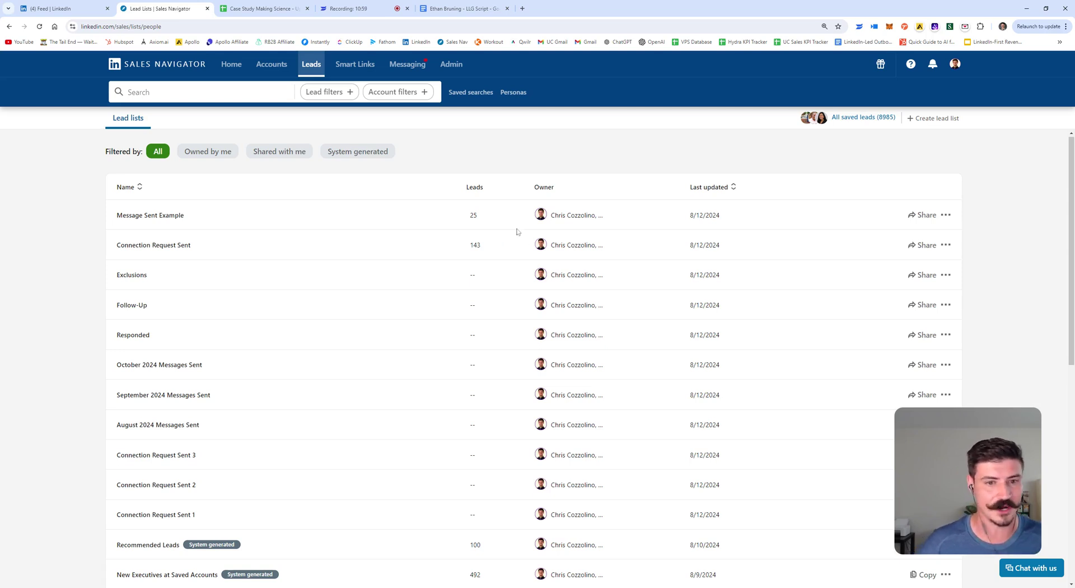
pyautogui.moveTo(483, 246); pyautogui.dragTo(451, 217)
pyautogui.click(450, 217)
pyautogui.click(263, 8)
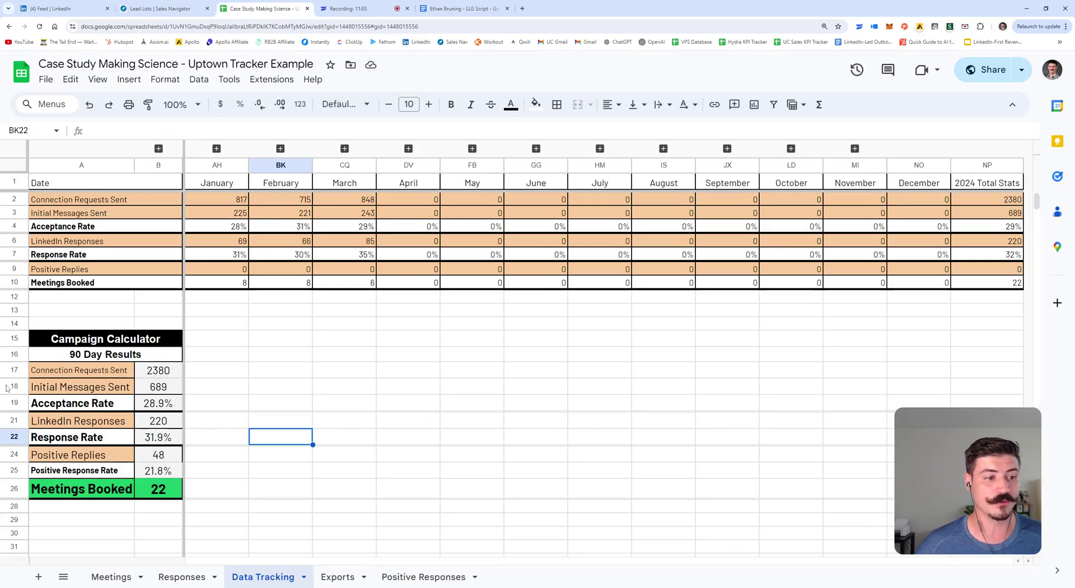
# Select the 28.9% Acceptance Rate row, then return to the Sales Navigator lead lists.
pyautogui.click(14, 402)
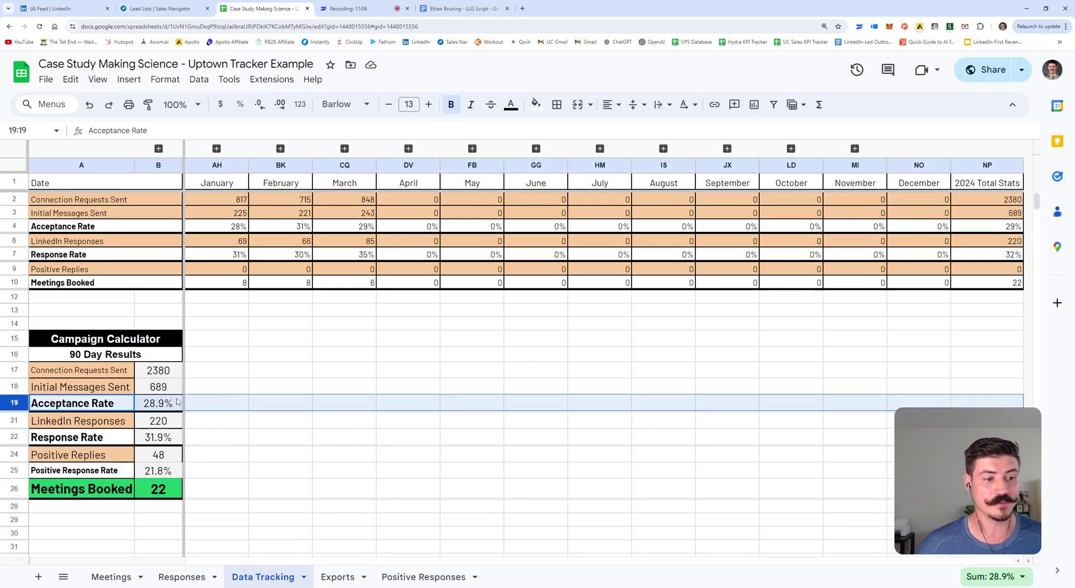
pyautogui.click(194, 6)
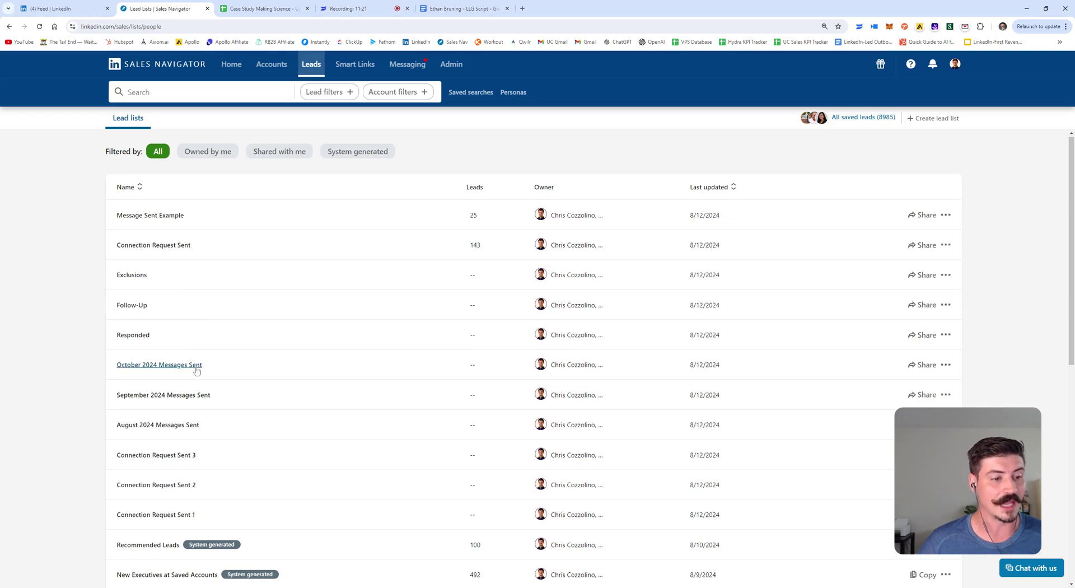
# Highlight the list names from Message Sent Example through Follow-Up and Responded, then return to the tracker.
pyautogui.moveTo(105, 338); pyautogui.dragTo(217, 336)
pyautogui.click(217, 346)
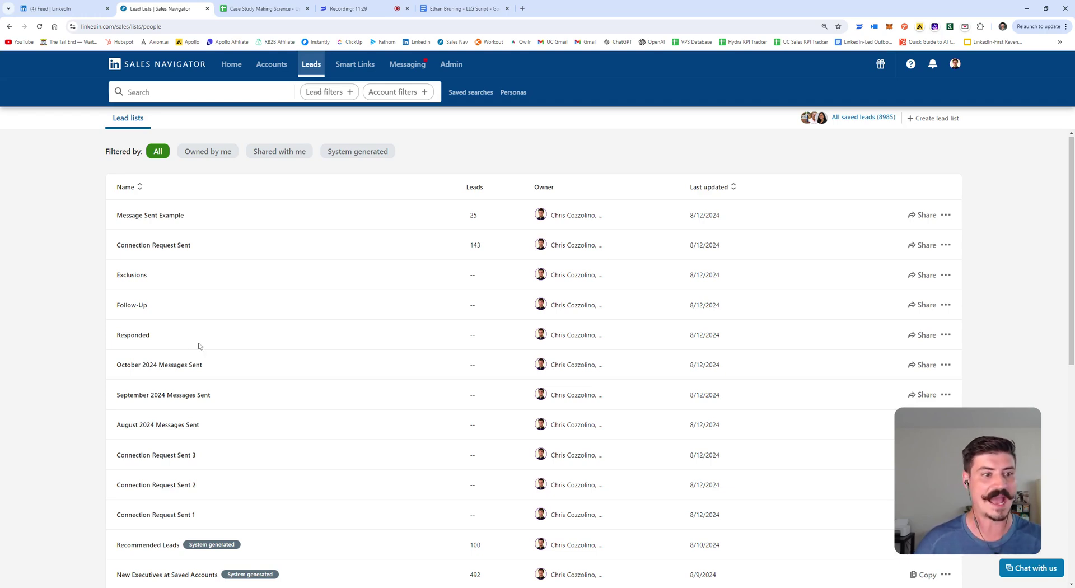
pyautogui.moveTo(199, 345); pyautogui.dragTo(230, 344)
pyautogui.click(230, 343)
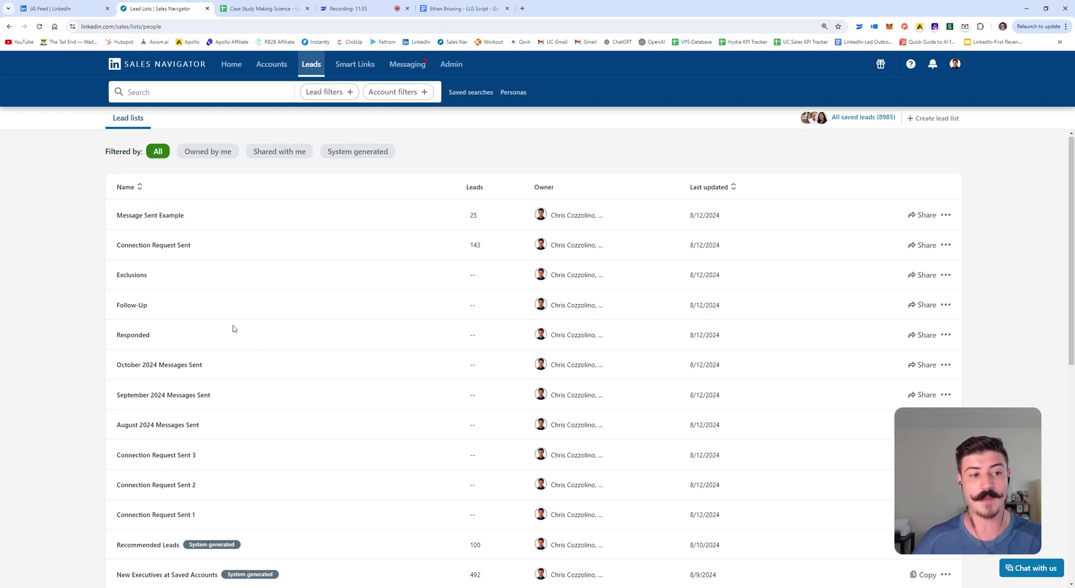
pyautogui.moveTo(99, 332); pyautogui.dragTo(194, 345)
pyautogui.click(193, 344)
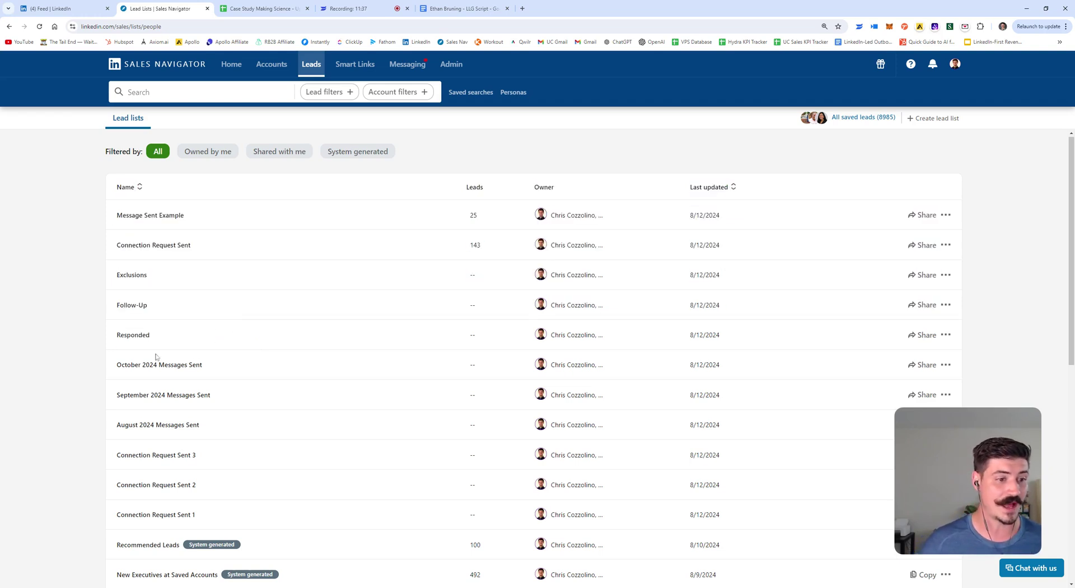
pyautogui.moveTo(147, 308); pyautogui.dragTo(115, 308)
pyautogui.click(207, 313)
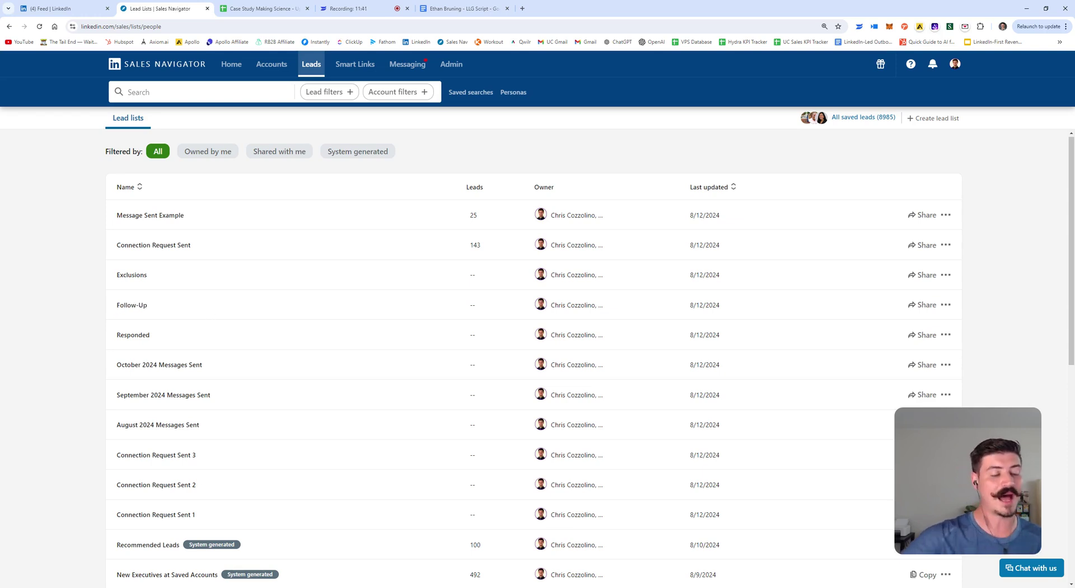
pyautogui.moveTo(171, 310); pyautogui.dragTo(197, 312)
pyautogui.click(209, 310)
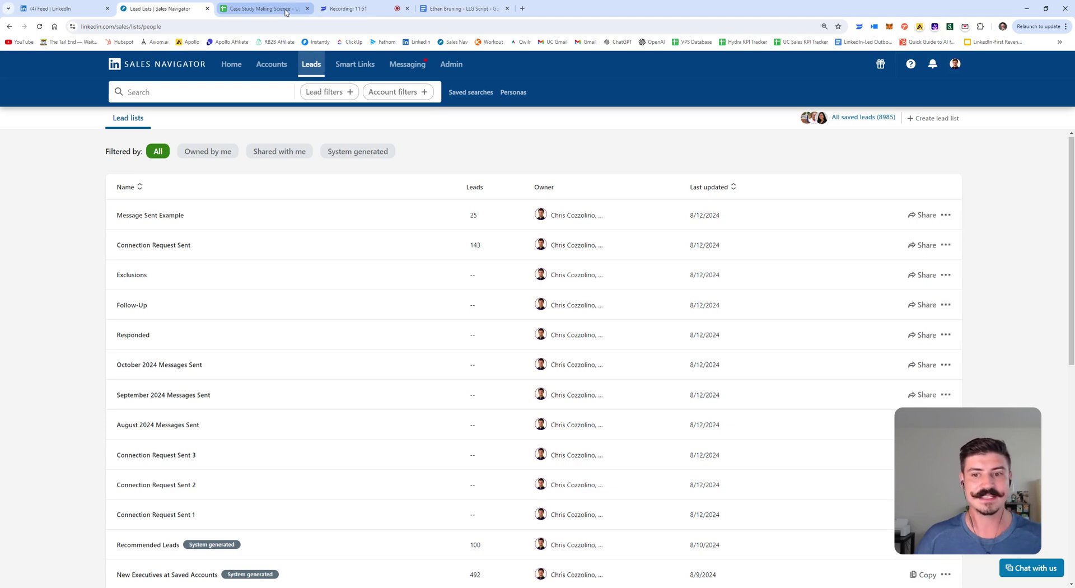
pyautogui.click(255, 9)
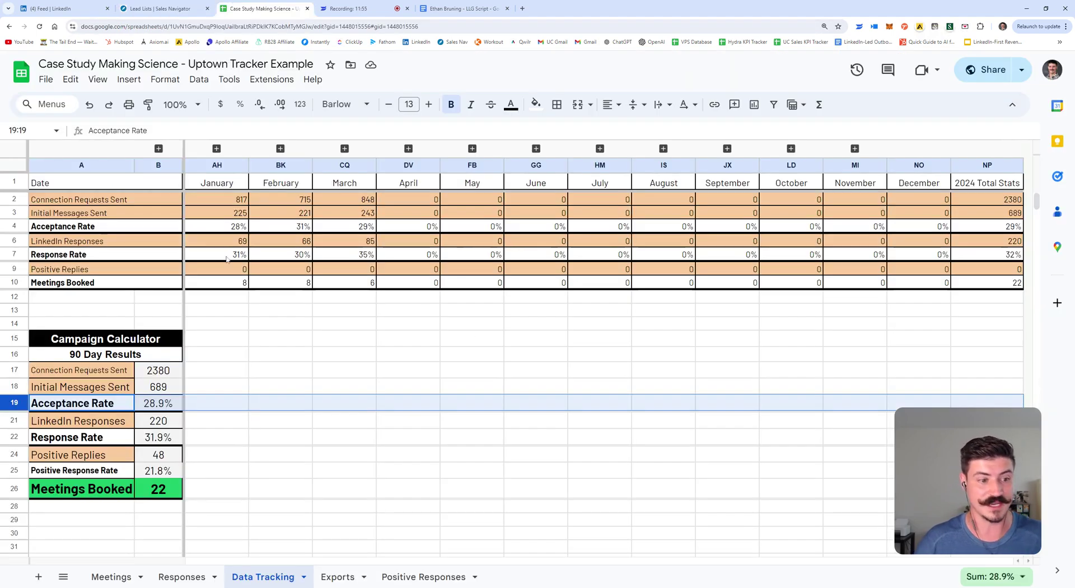
# Select the Response Rate, Positive Response Rate and Meetings Booked rows and the 90 Day Results table.
pyautogui.click(14, 436)
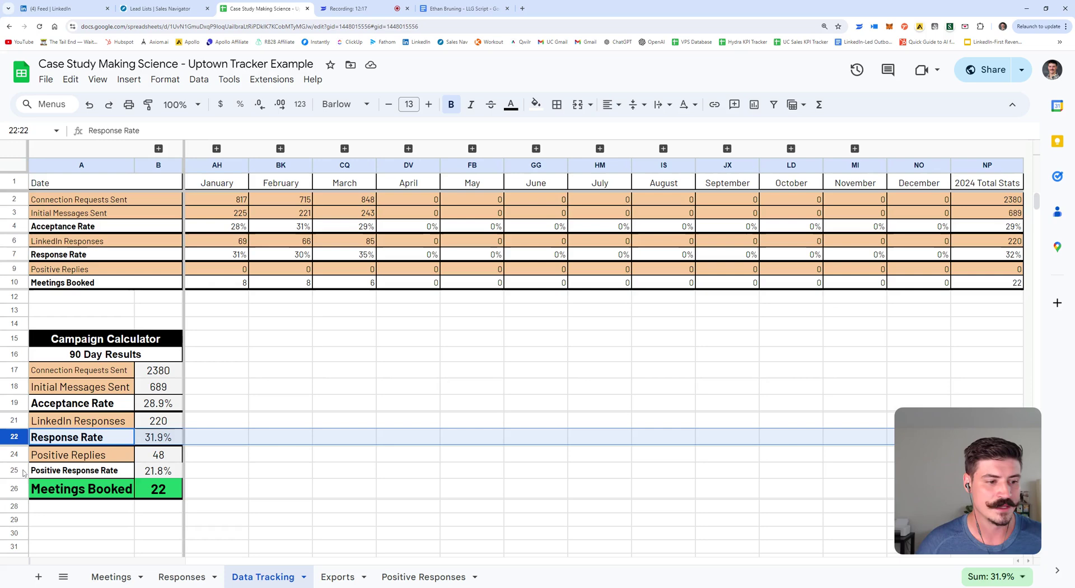
pyautogui.click(114, 472)
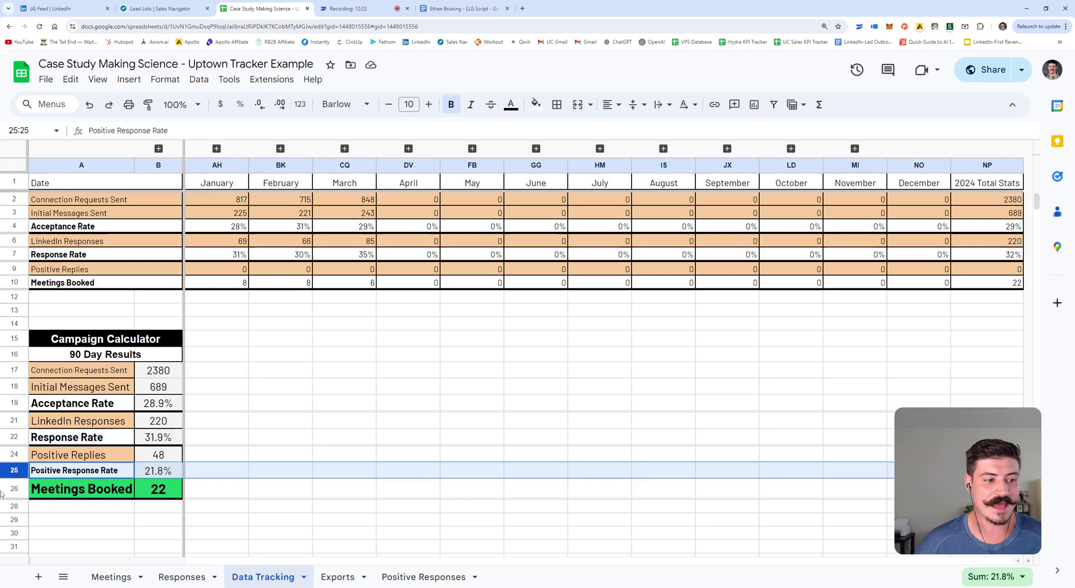
pyautogui.click(40, 495)
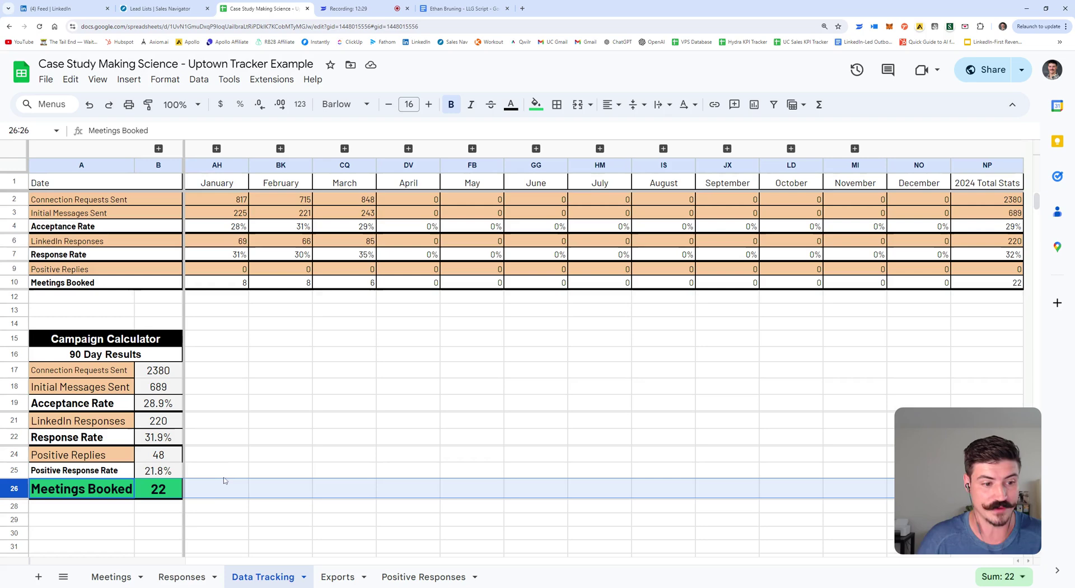
pyautogui.moveTo(162, 361); pyautogui.dragTo(158, 471)
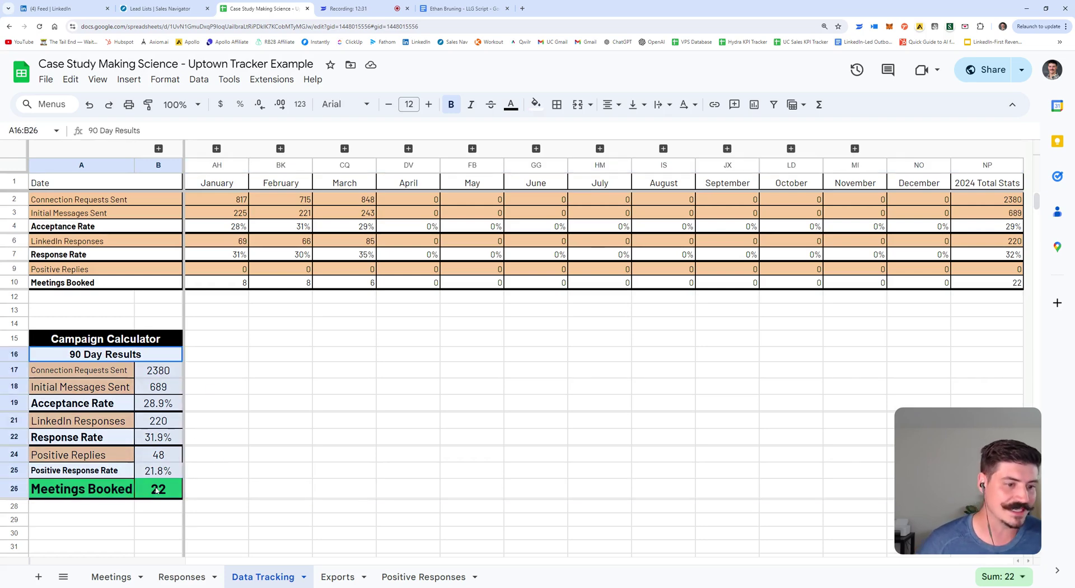
pyautogui.click(280, 454)
# Check Positive Replies (48), Meetings Booked (22) and rows 19–26, then return to the lead lists.
pyautogui.click(158, 455)
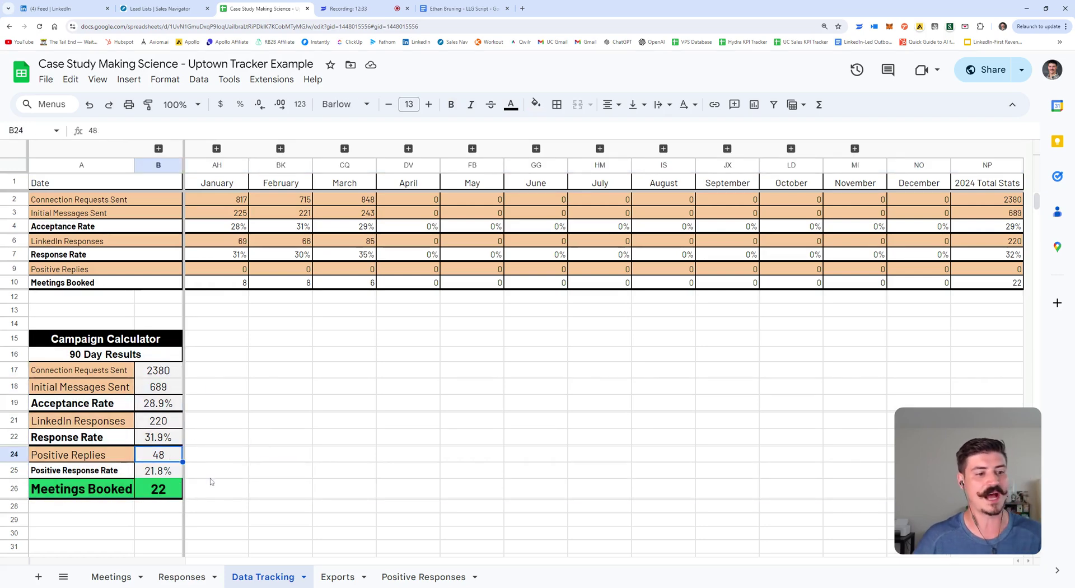
pyautogui.click(168, 489)
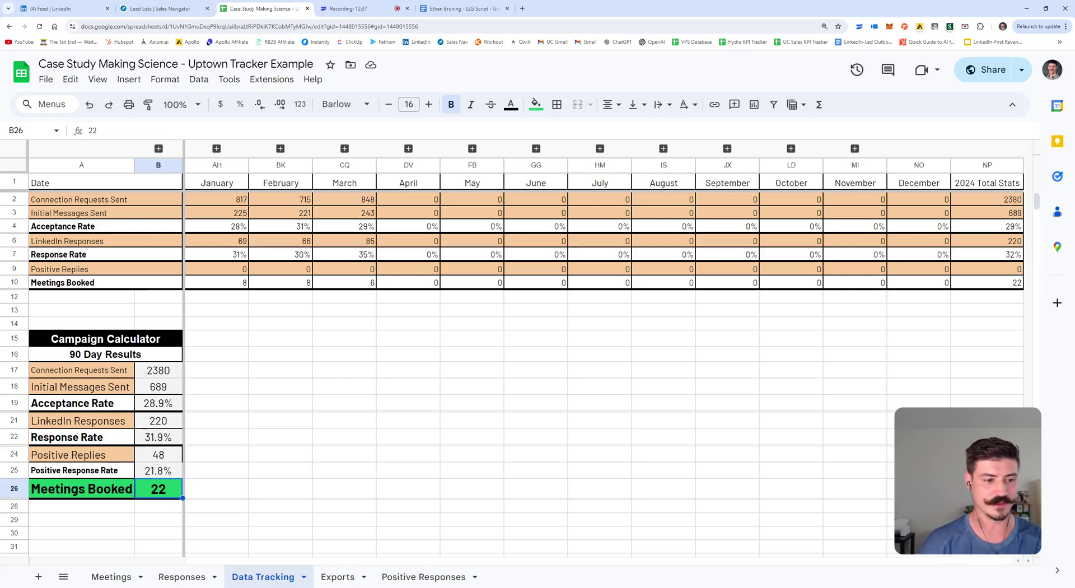
pyautogui.click(162, 457)
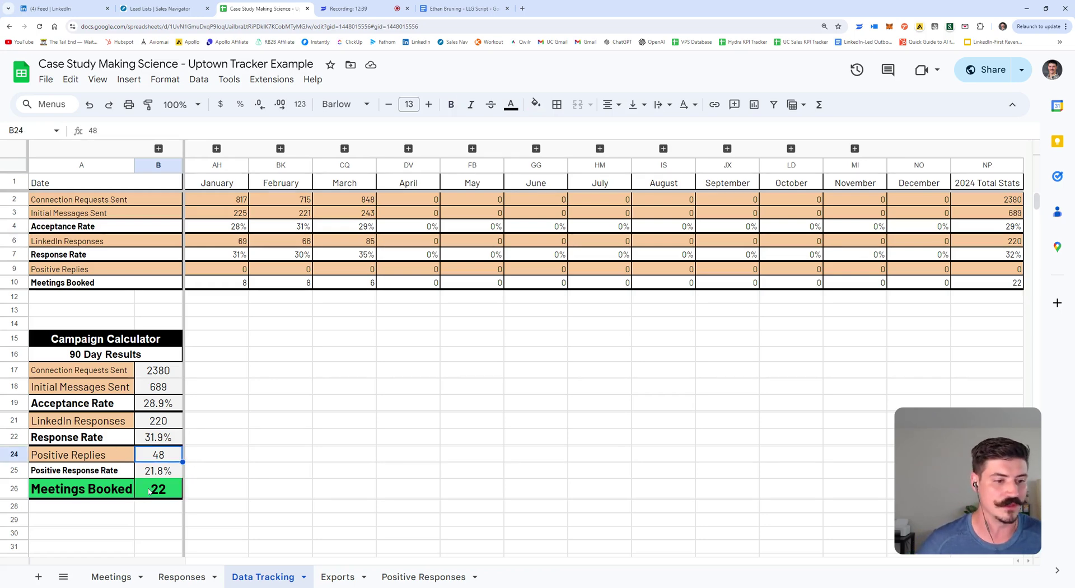
pyautogui.click(235, 453)
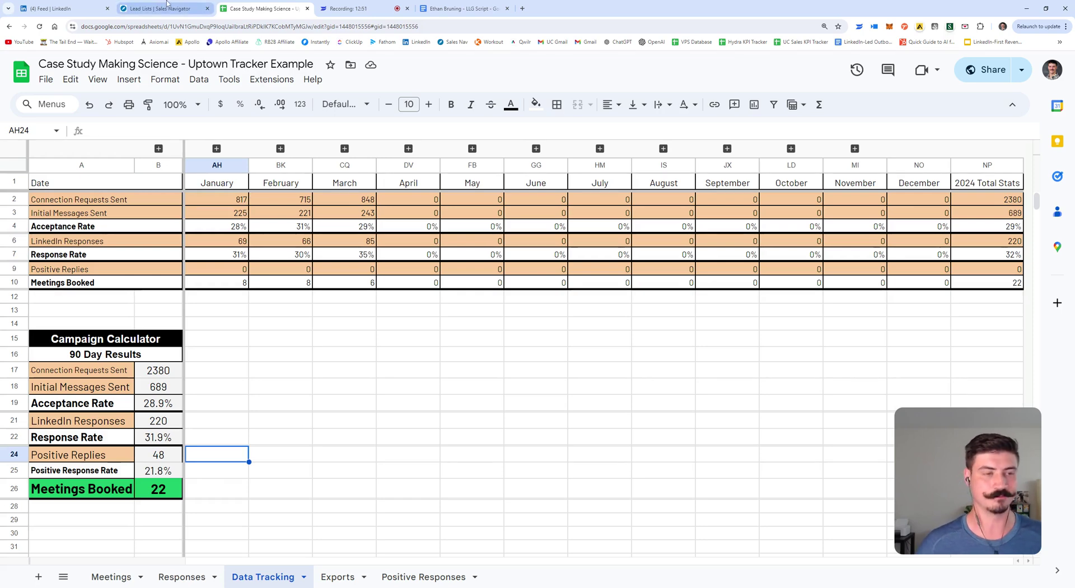
pyautogui.moveTo(14, 402); pyautogui.dragTo(14, 488)
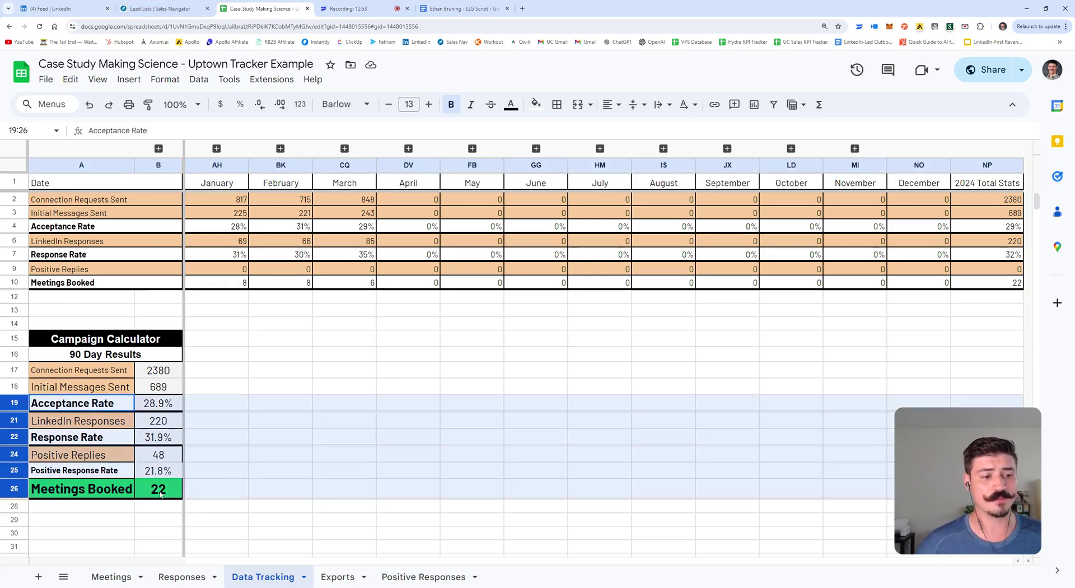
pyautogui.click(163, 9)
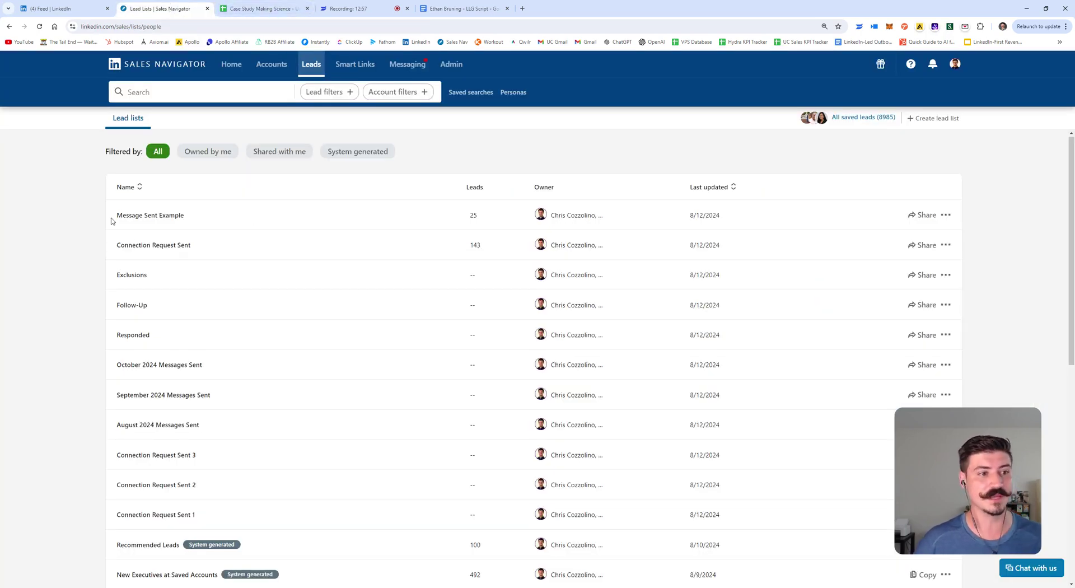
pyautogui.moveTo(114, 215); pyautogui.dragTo(228, 378)
# Clear the lead-list highlight and switch to the screen-recorder tab.
pyautogui.click(280, 366)
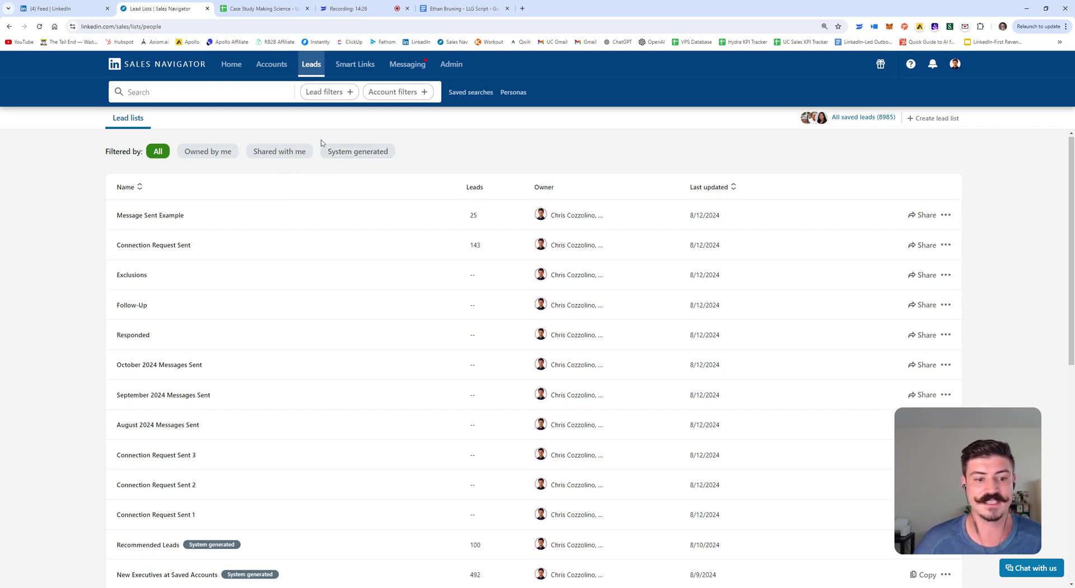
pyautogui.click(376, 12)
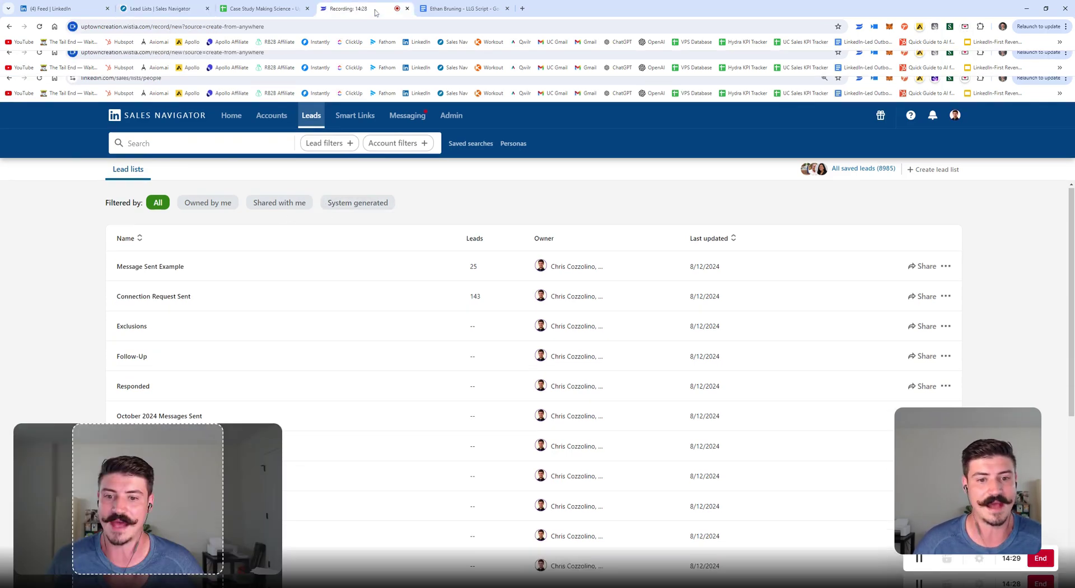